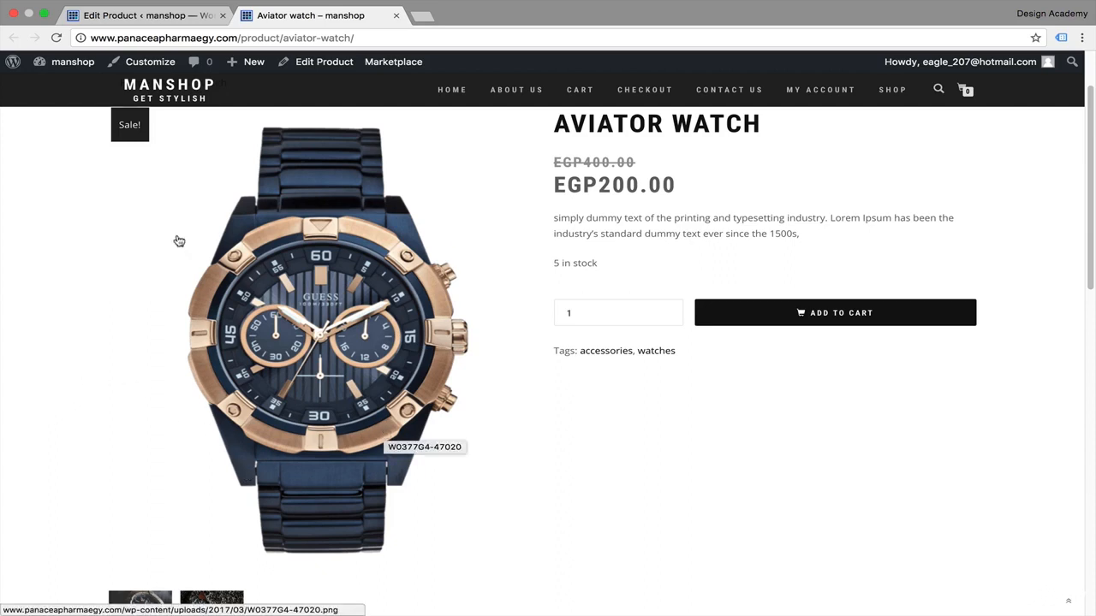
# Step: Start adding a new product from the site's admin bar and close the old product editor tab
pyautogui.click(144, 16)
pyautogui.click(285, 17)
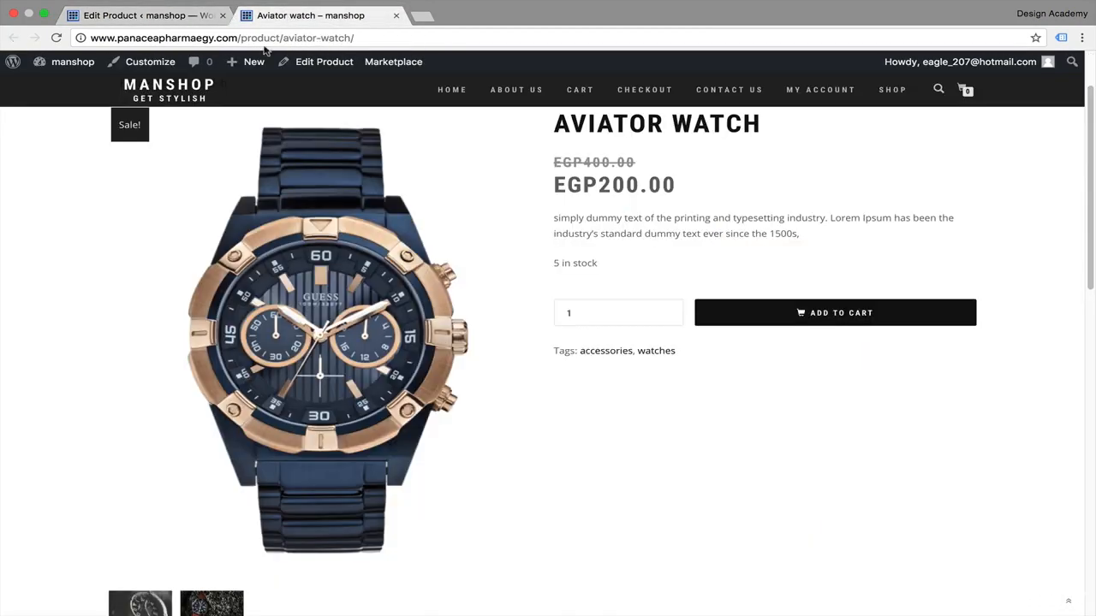
pyautogui.moveTo(248, 68)
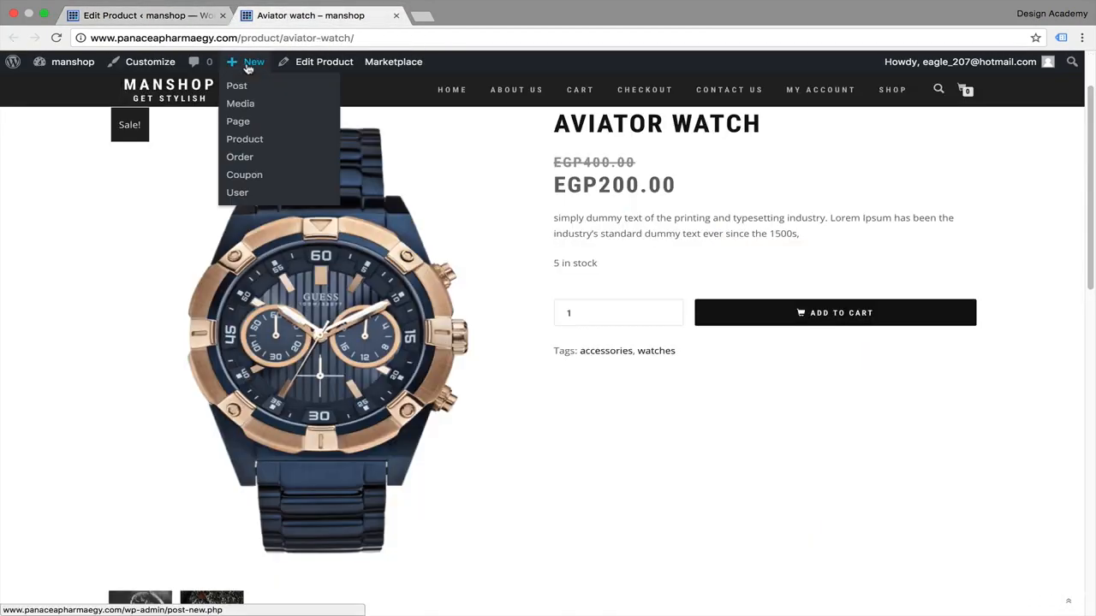
pyautogui.click(249, 147)
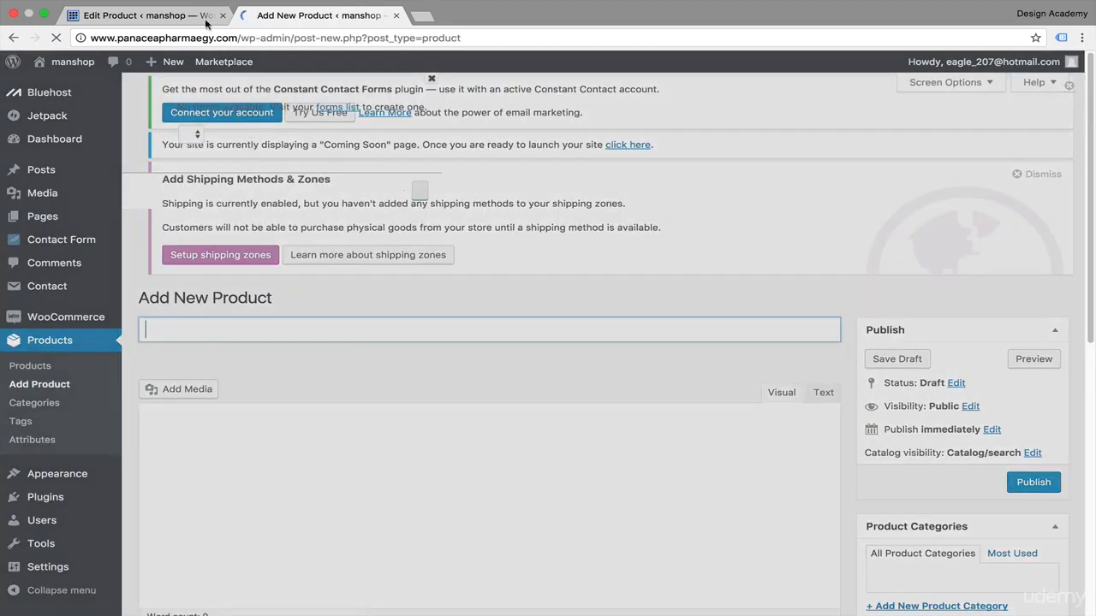
pyautogui.click(218, 15)
pyautogui.click(219, 15)
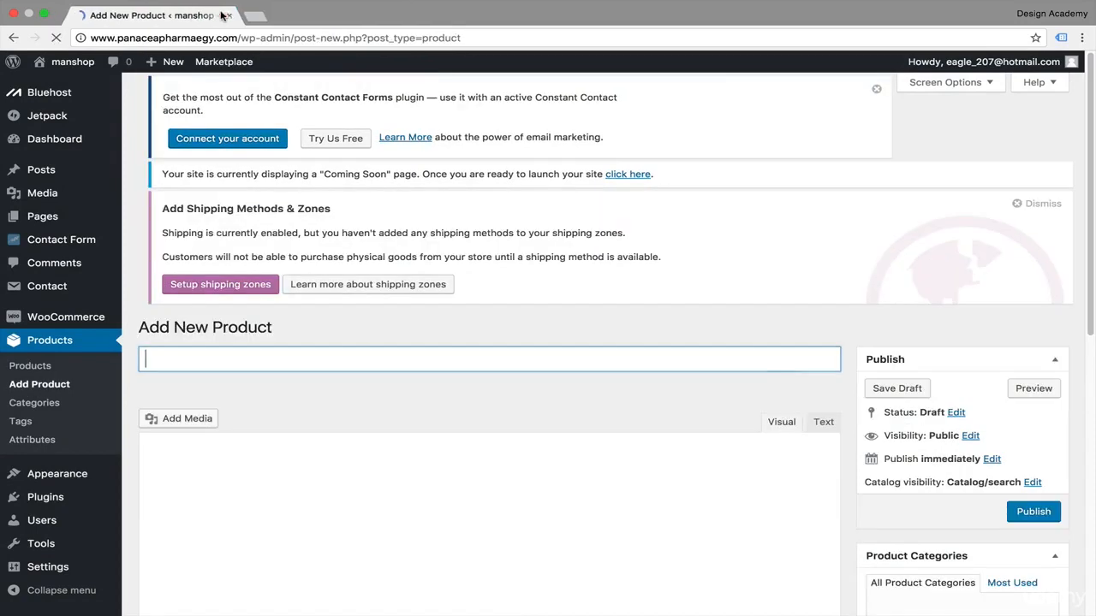
# Step: Name the new product fancy Jacket
pyautogui.scroll(-3, 434, 435)
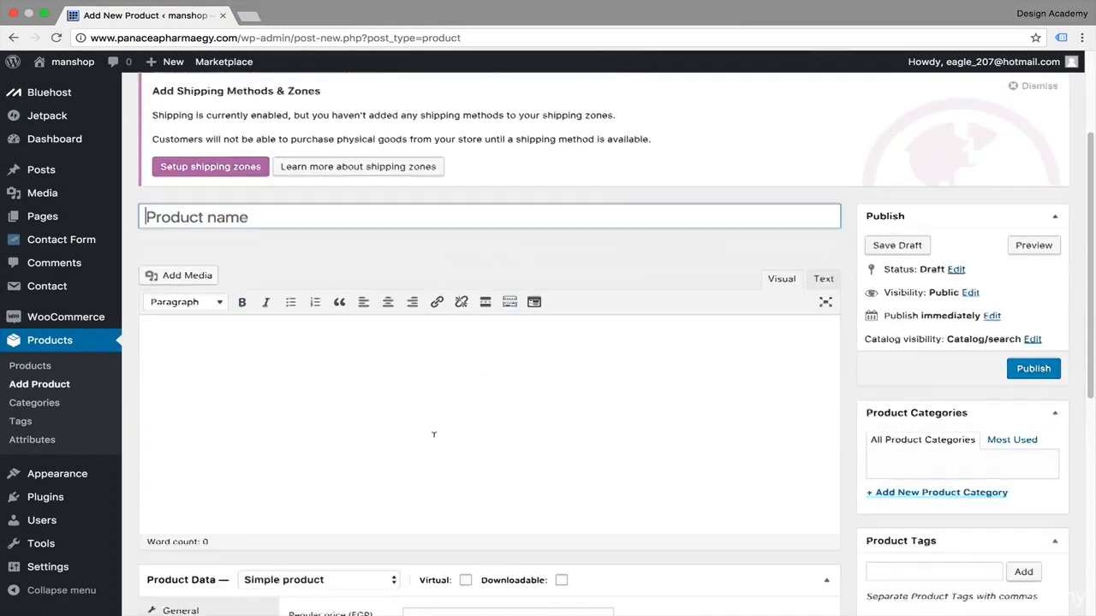
pyautogui.scroll(1, 434, 435)
pyautogui.scroll(3, 434, 435)
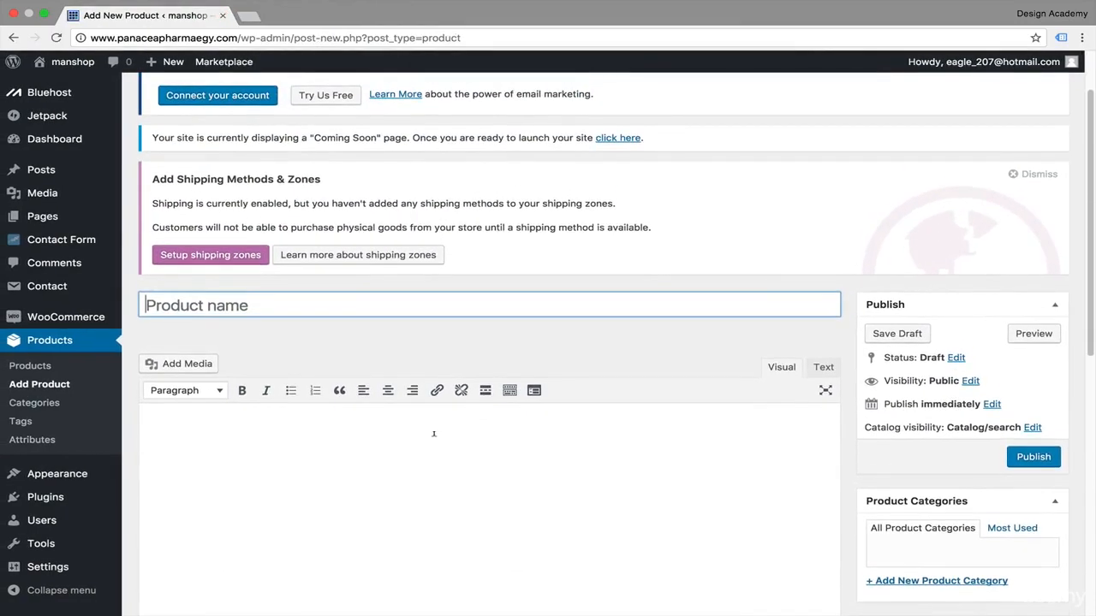
pyautogui.scroll(-3, 434, 433)
pyautogui.write('f')
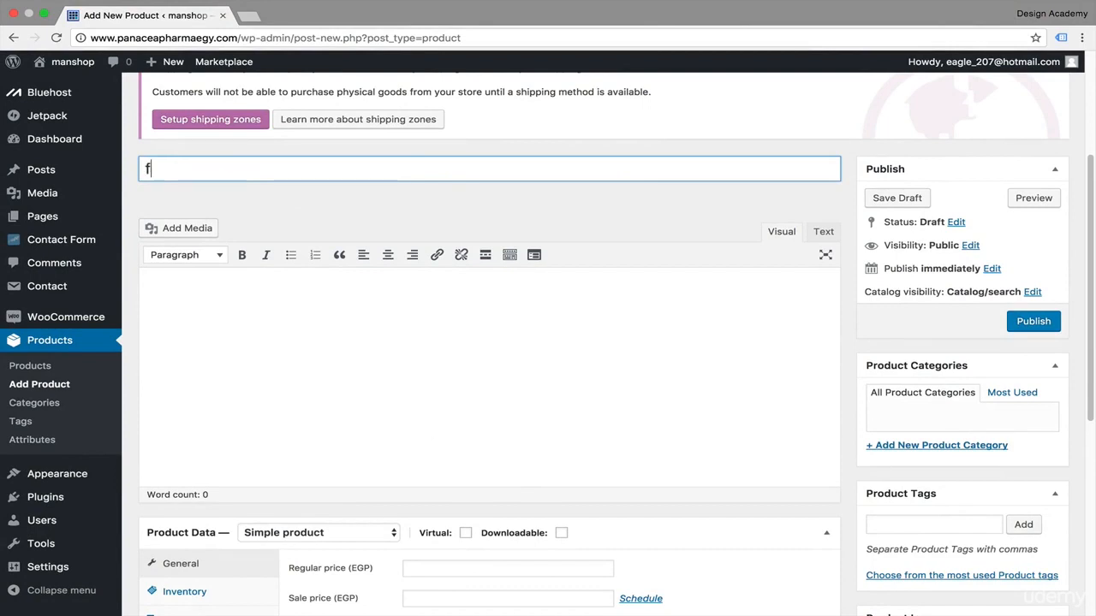
pyautogui.write('ancy Jacket')
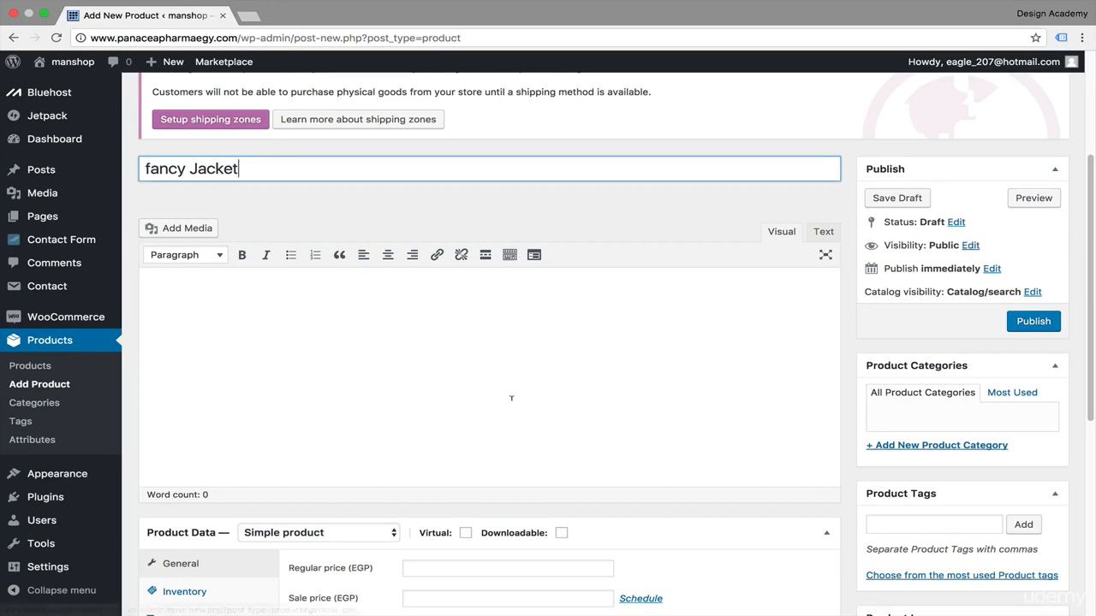
# Step: Paste the Lorem Ipsum dummy text into the product description
pyautogui.scroll(-2, 511, 397)
pyautogui.scroll(2, 511, 397)
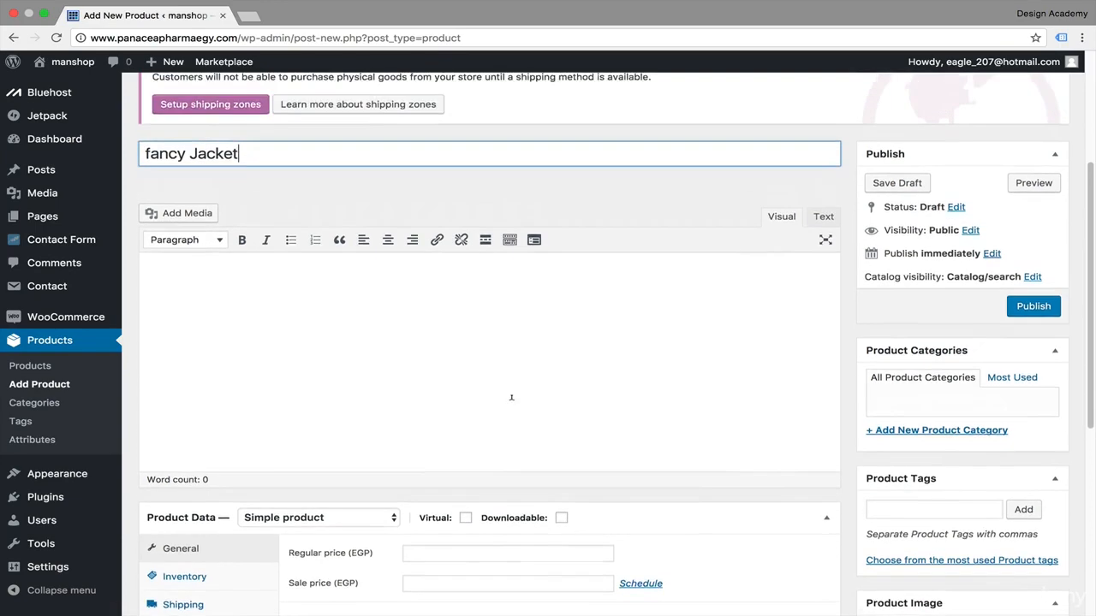
pyautogui.click(408, 317)
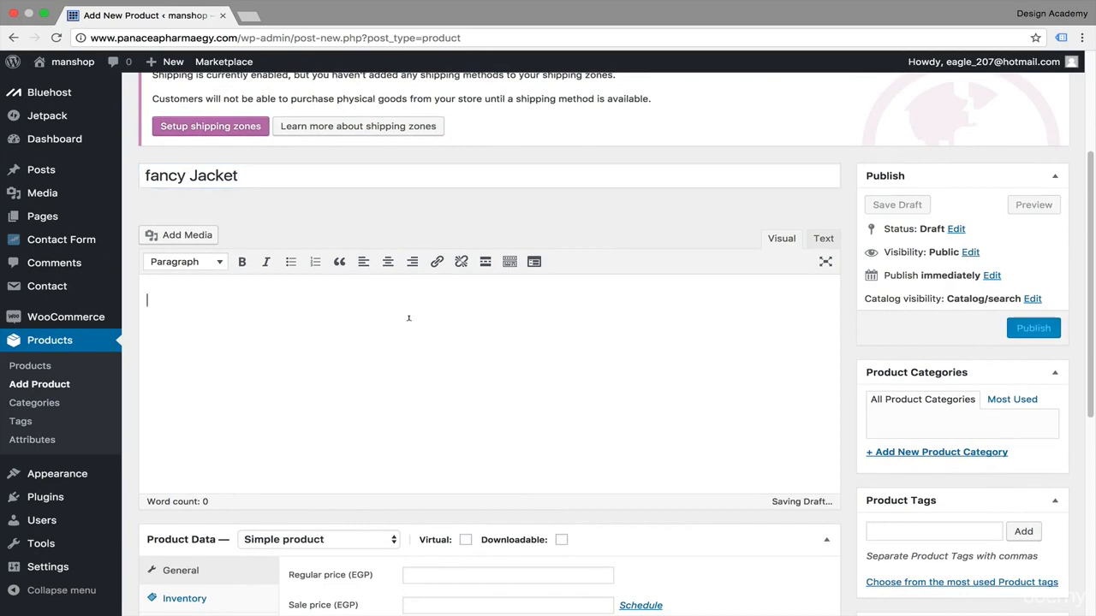
pyautogui.write("simply dummy text of the printing and typesetting industry. Lorem Ipsum has been the industry's standard dummy text ever since the 1500s, when an unknown printer took a galley of type and scrambled it to make a type specimen book. It has survived not only five centuries, but also the leap into electronic typesetting, remaining essentially unchanged. It was popularised in the 1960s with the release of Letraset sheets containing Lorem Ipsum passages, and more recently with desktop publishing software like Aldus PageMaker including versions of Lorem Ipsum")
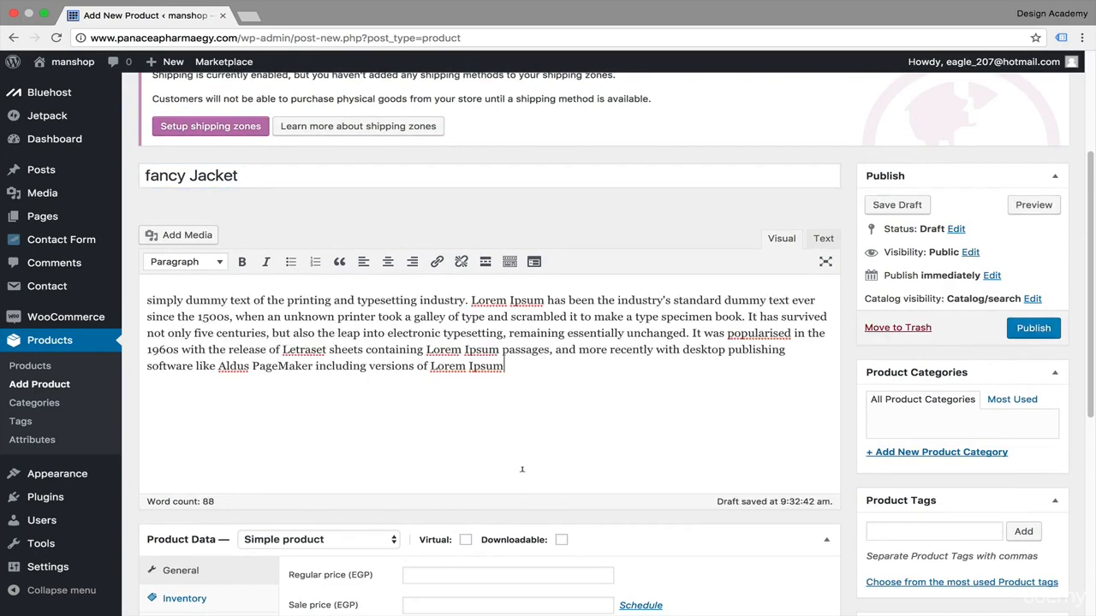
# Step: Paste the dummy text into the product short description and trim it to its first sentence
pyautogui.scroll(-10, 521, 469)
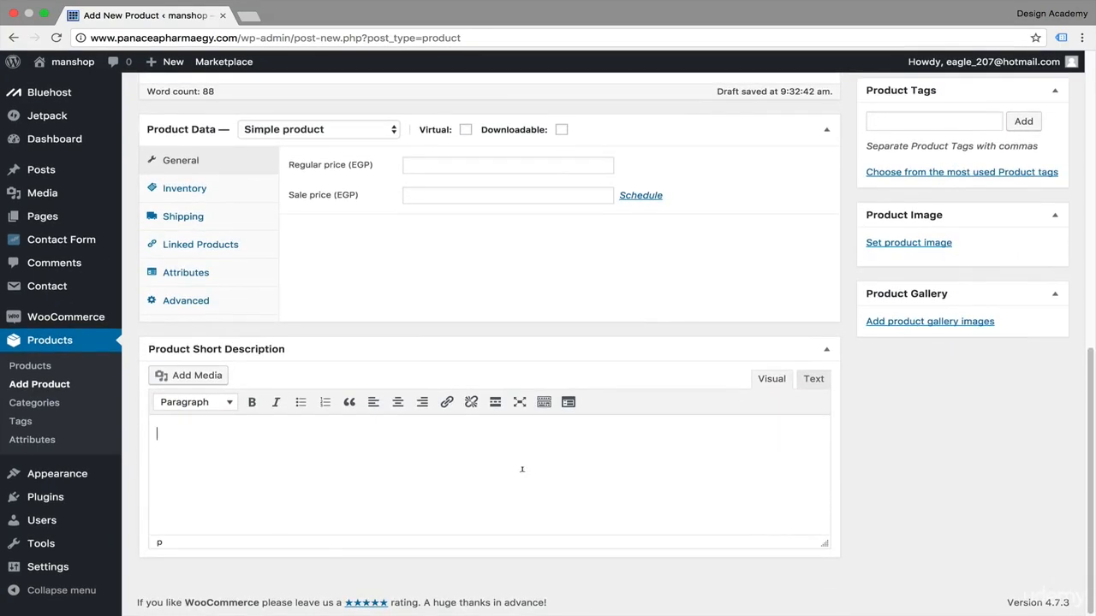
pyautogui.click(522, 469)
pyautogui.write("simply dummy text of the printing and typesetting industry. Lorem Ipsum has been the industry's standard dummy text ever since the 1500s, when an unknown printer took a galley of type and scrambled it to make a type specimen book. It has survived not only five centuries, but also the leap into electronic typesetting, remaining essentially unchanged. It was popularised in the 1960s with the release of Letraset sheets containing Lorem Ipsum passages, and more recently with desktop publishing software like Aldus PageMaker including versions of Lorem Ipsum")
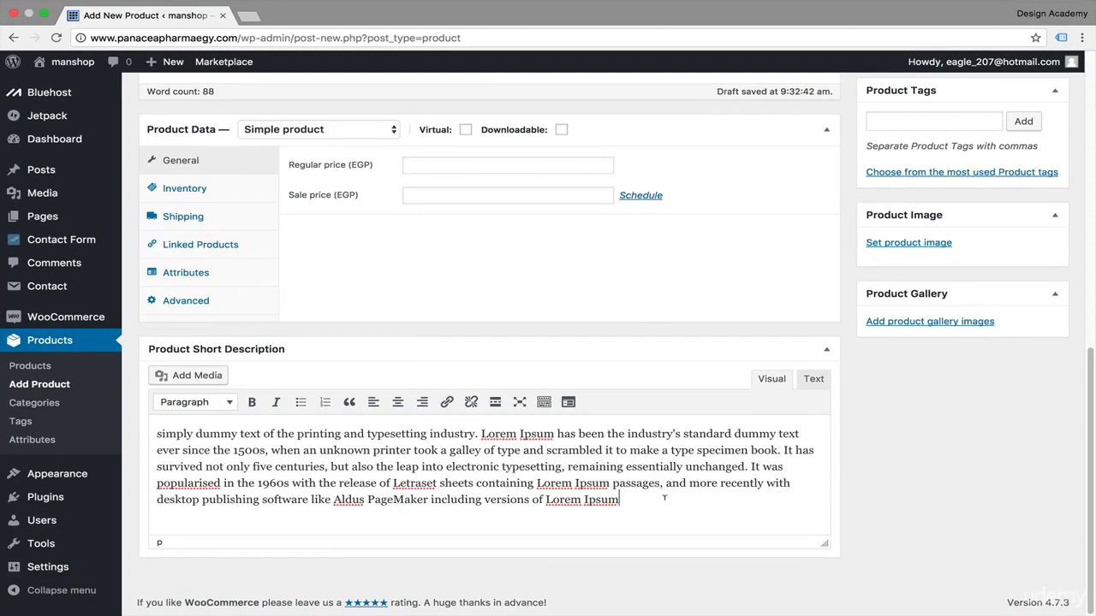
pyautogui.moveTo(663, 497); pyautogui.dragTo(476, 433)
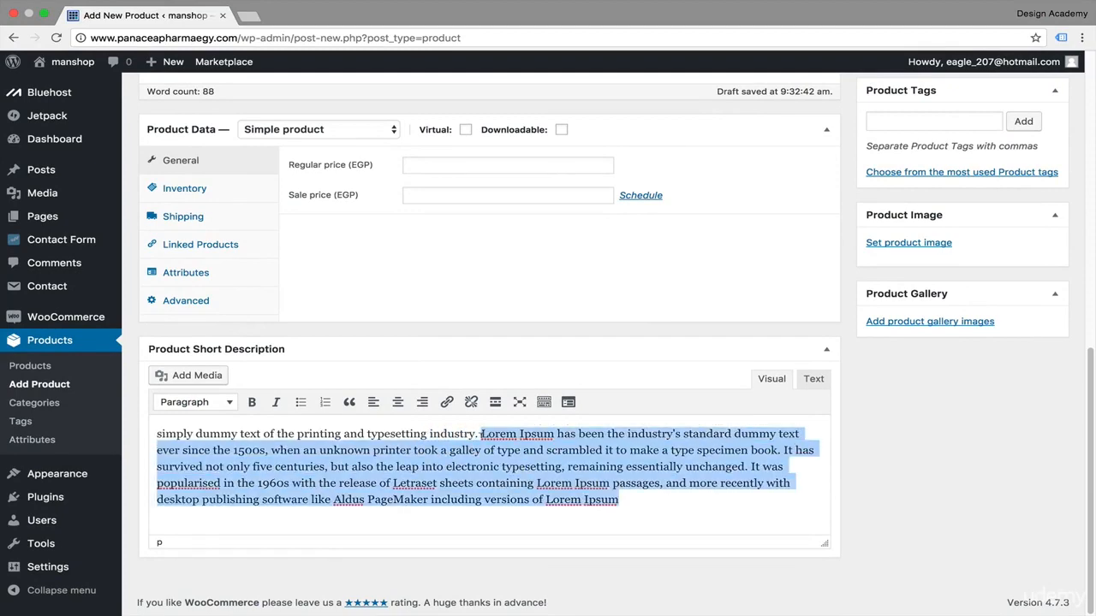
pyautogui.press('BackSpace')
# Step: Change the product type to Variable product
pyautogui.scroll(5, 403, 407)
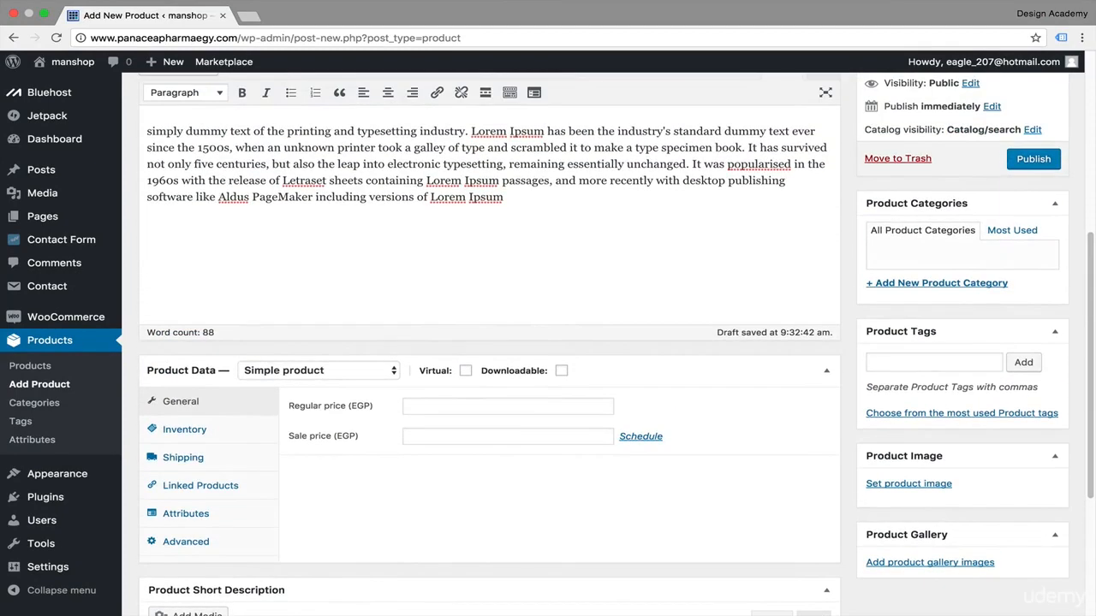
pyautogui.click(392, 373)
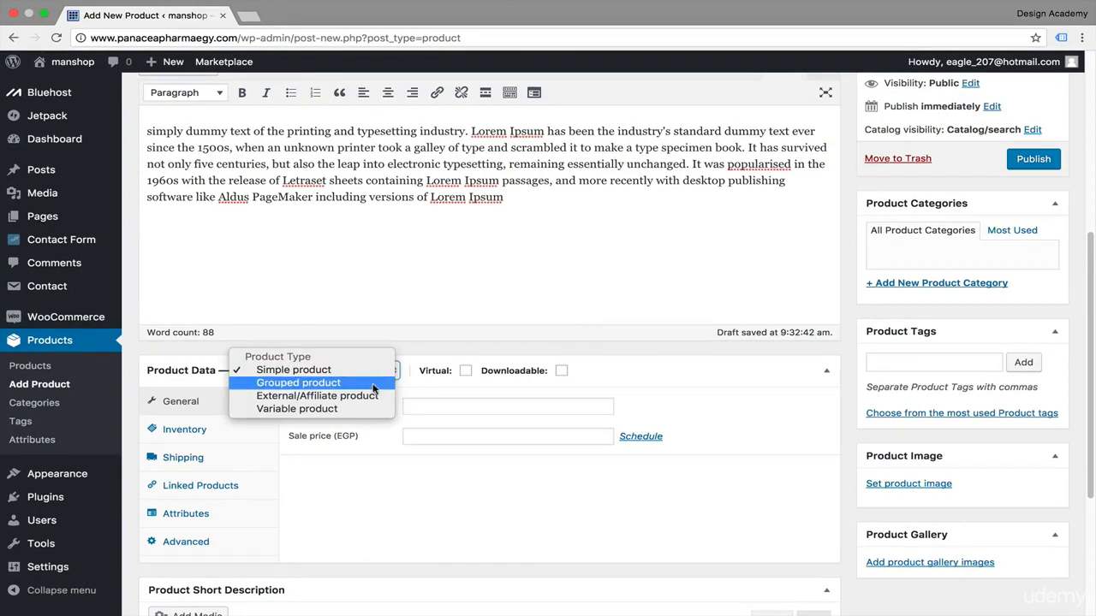
pyautogui.click(359, 409)
# Step: Set the grey jacket picture S1.png from the media library as the product image
pyautogui.scroll(-3, 623, 305)
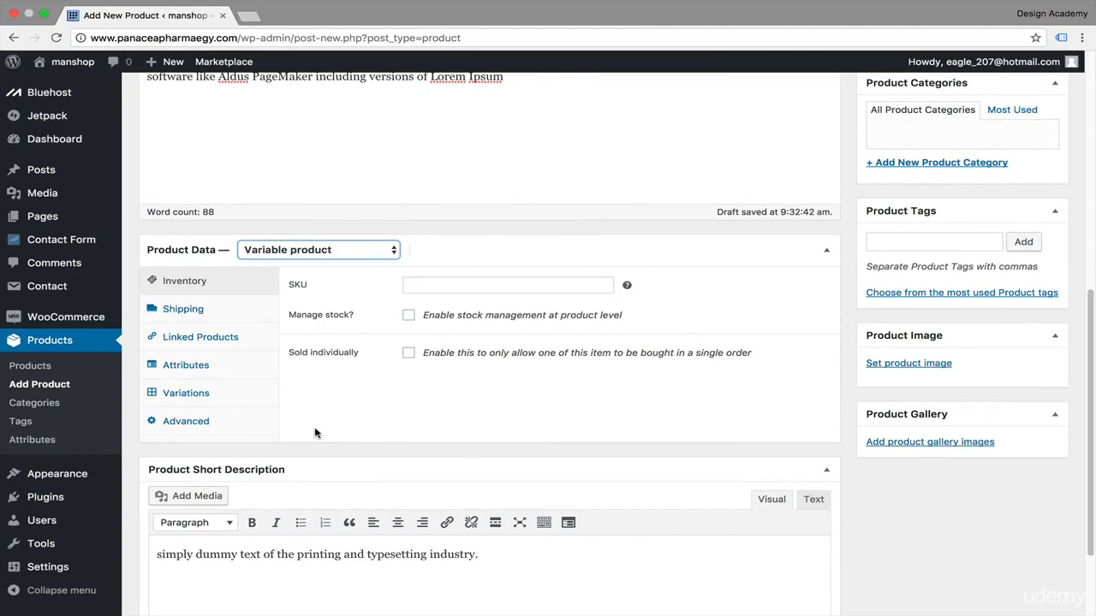
pyautogui.scroll(3, 514, 411)
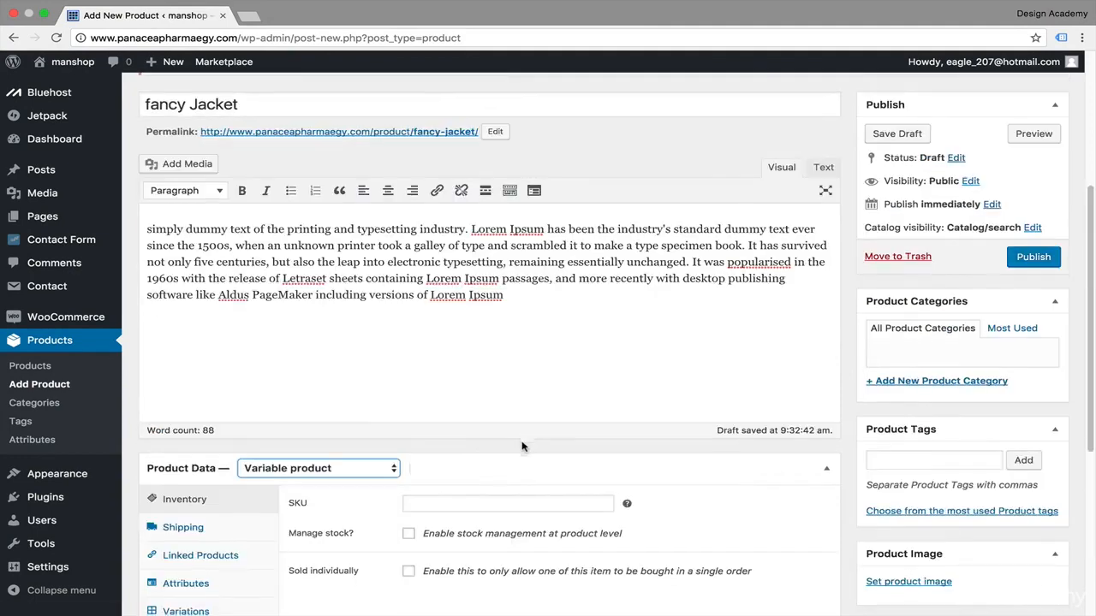
pyautogui.scroll(-2, 522, 446)
pyautogui.click(916, 402)
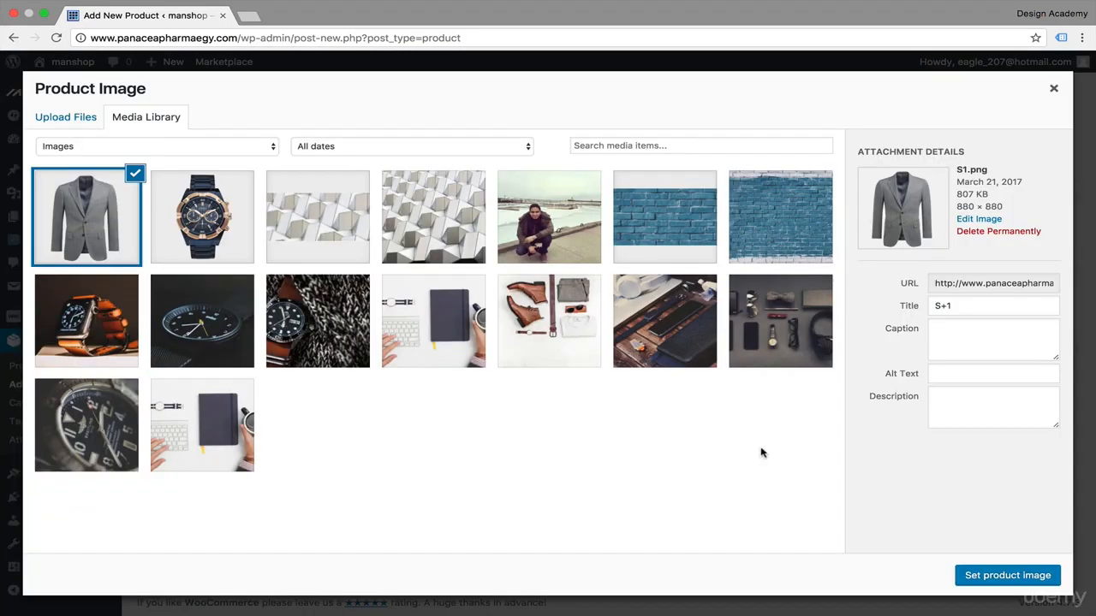
pyautogui.click(987, 575)
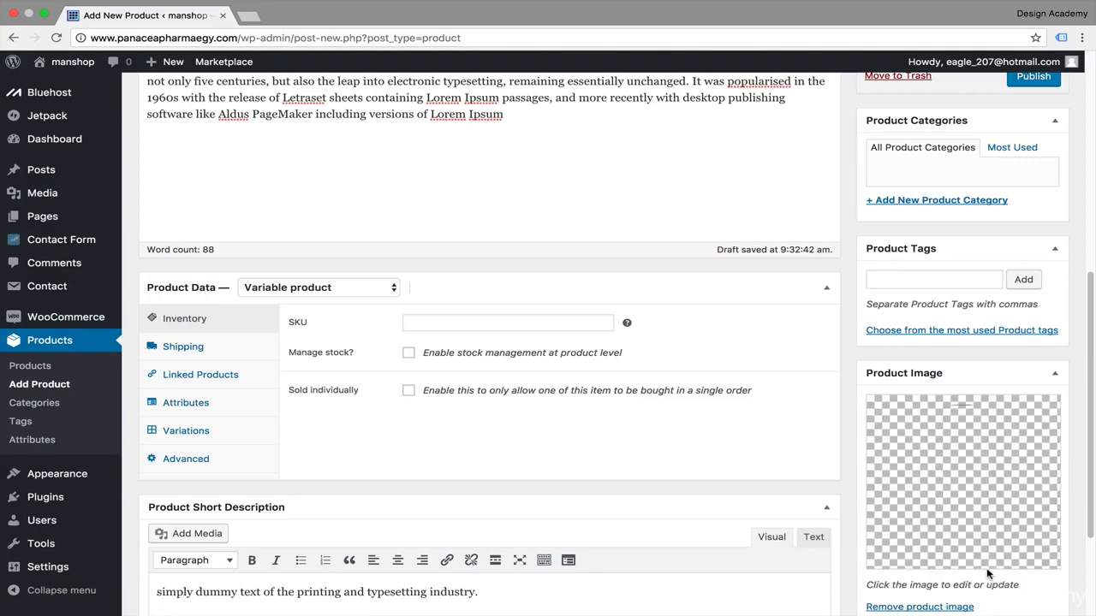
# Step: Add the light grey blazer image from the media library to the product gallery
pyautogui.scroll(-4, 852, 541)
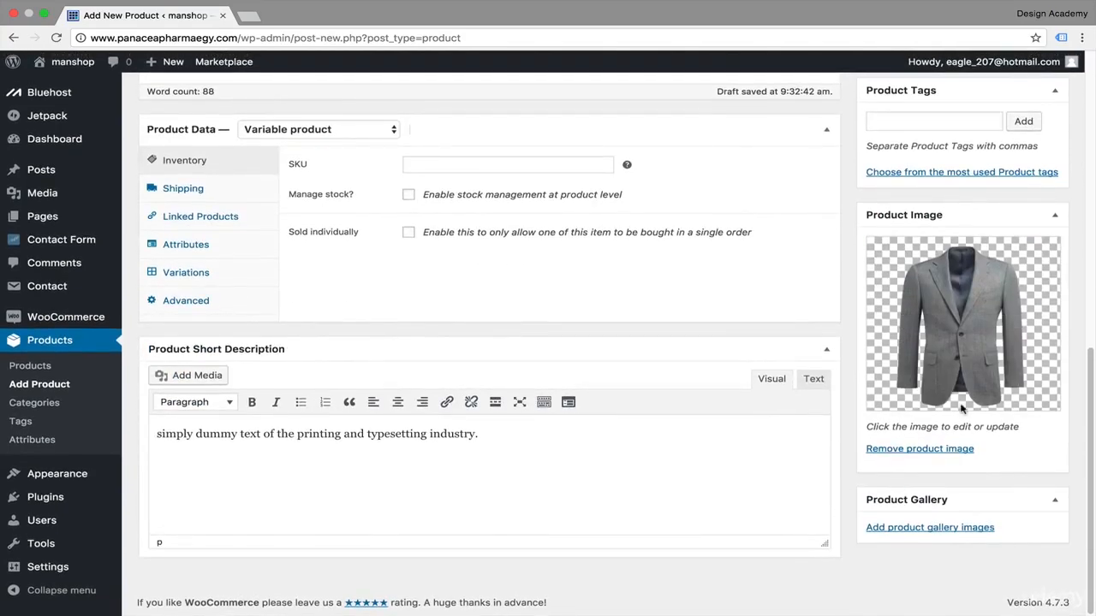
pyautogui.click(930, 528)
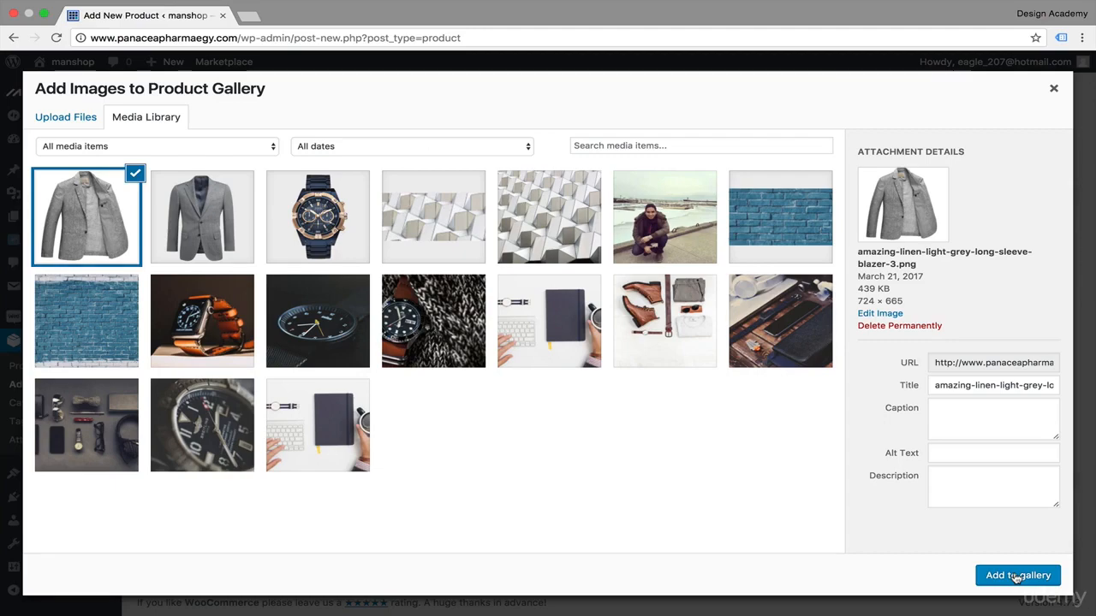
pyautogui.click(1016, 575)
# Step: Create and assign a new product category named suits
pyautogui.scroll(-2, 829, 531)
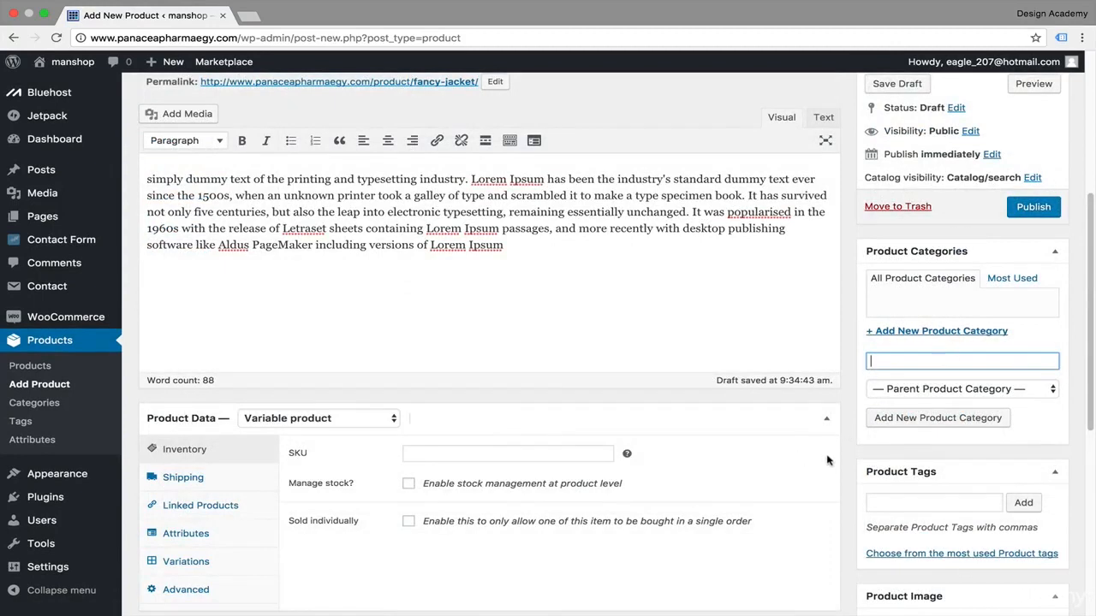
pyautogui.write('suits')
pyautogui.click(967, 419)
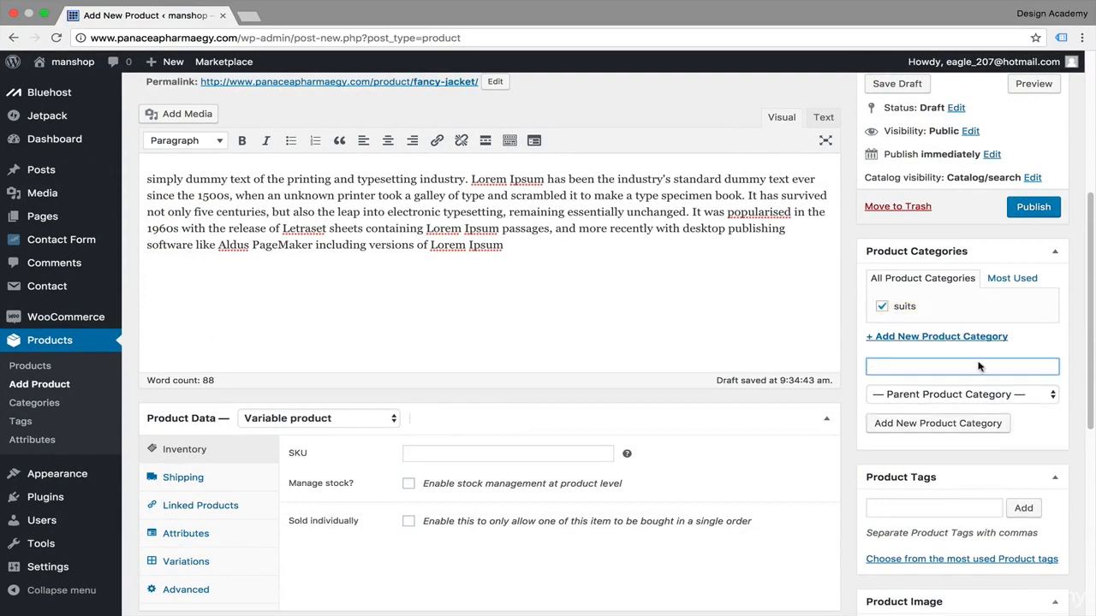
# Step: Enter the product tags jackets, suit
pyautogui.scroll(-3, 850, 383)
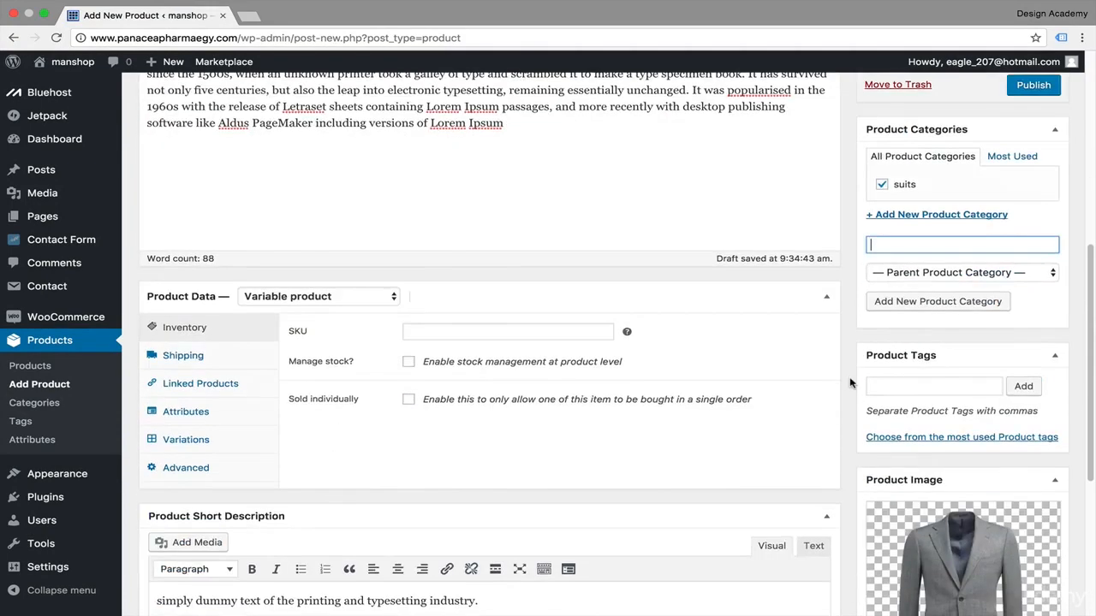
pyautogui.click(939, 384)
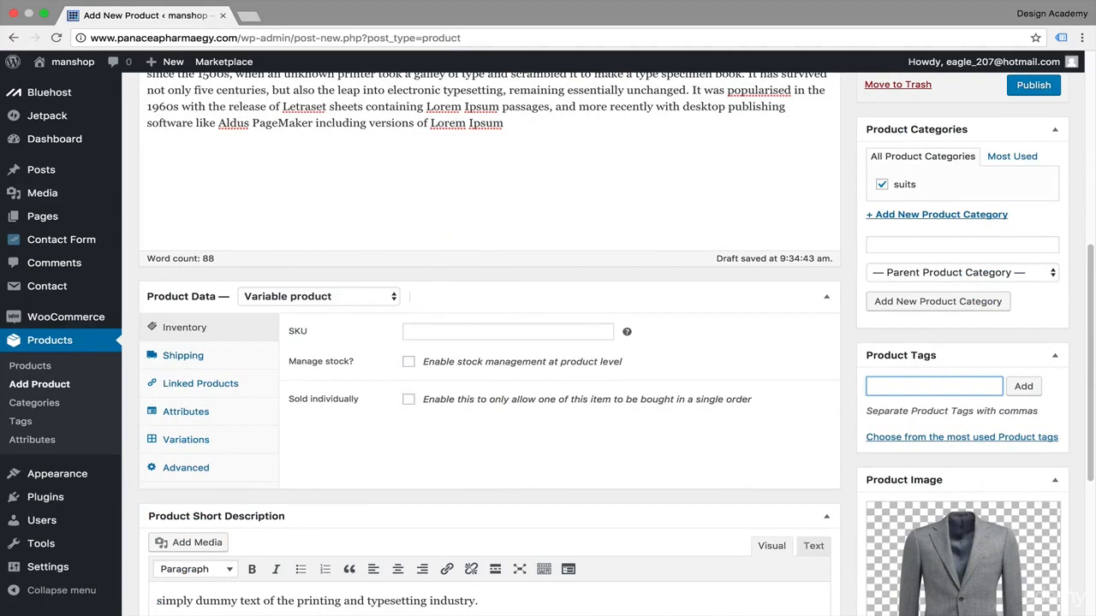
pyautogui.write('jackets, suit')
# Step: Set the shipping weight to 100 g and the dimensions to 70 × 70 × 70 m
pyautogui.scroll(1, 218, 394)
pyautogui.click(217, 394)
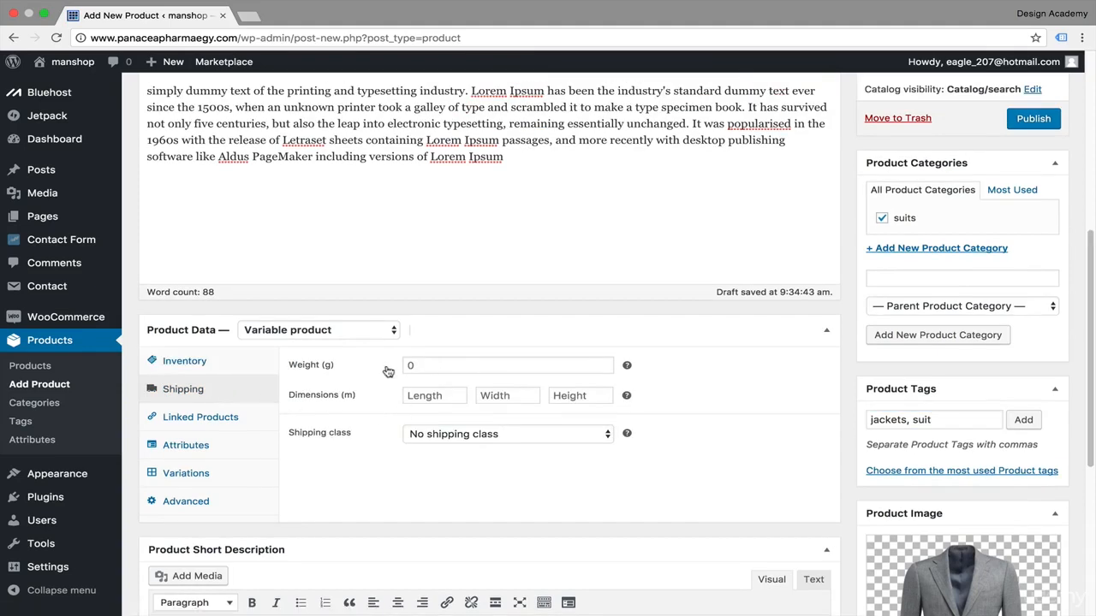
pyautogui.click(419, 363)
pyautogui.write('100')
pyautogui.press('Tab')
pyautogui.write('70')
pyautogui.press('Tab')
pyautogui.write('70')
pyautogui.press('Tab')
pyautogui.write('70')
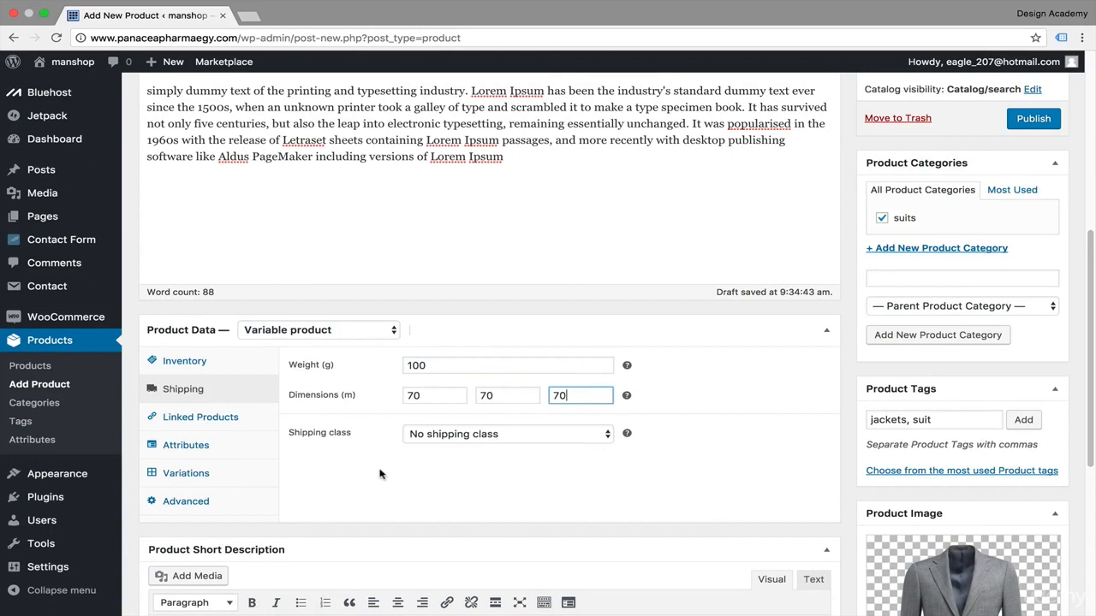
# Step: Add a custom product attribute named Color, visible on the product page and used for variations
pyautogui.click(240, 423)
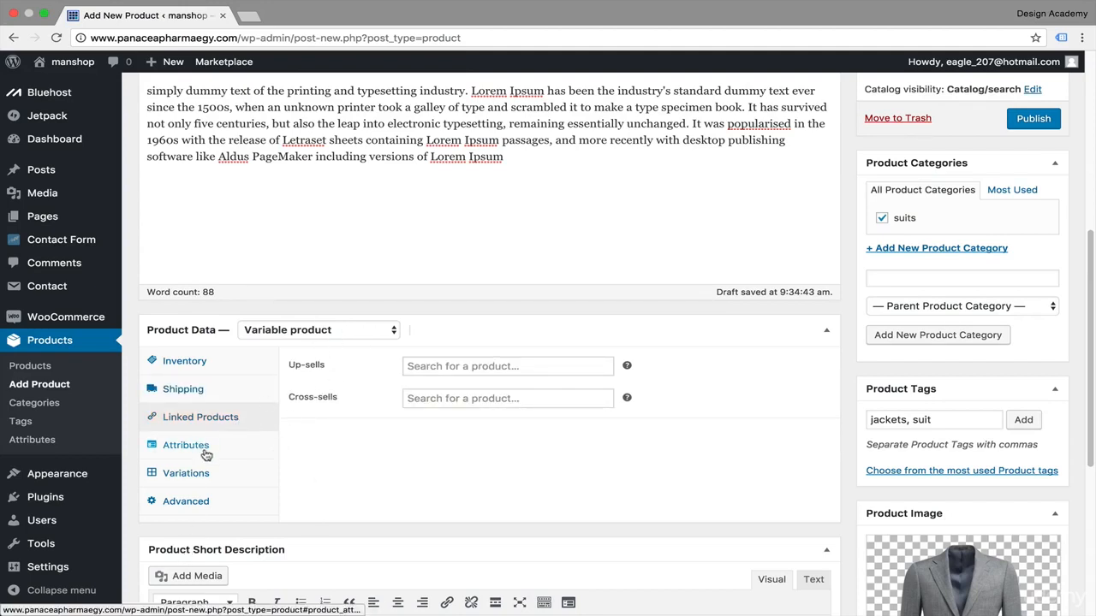
pyautogui.click(206, 455)
pyautogui.click(458, 363)
pyautogui.scroll(-3, 514, 359)
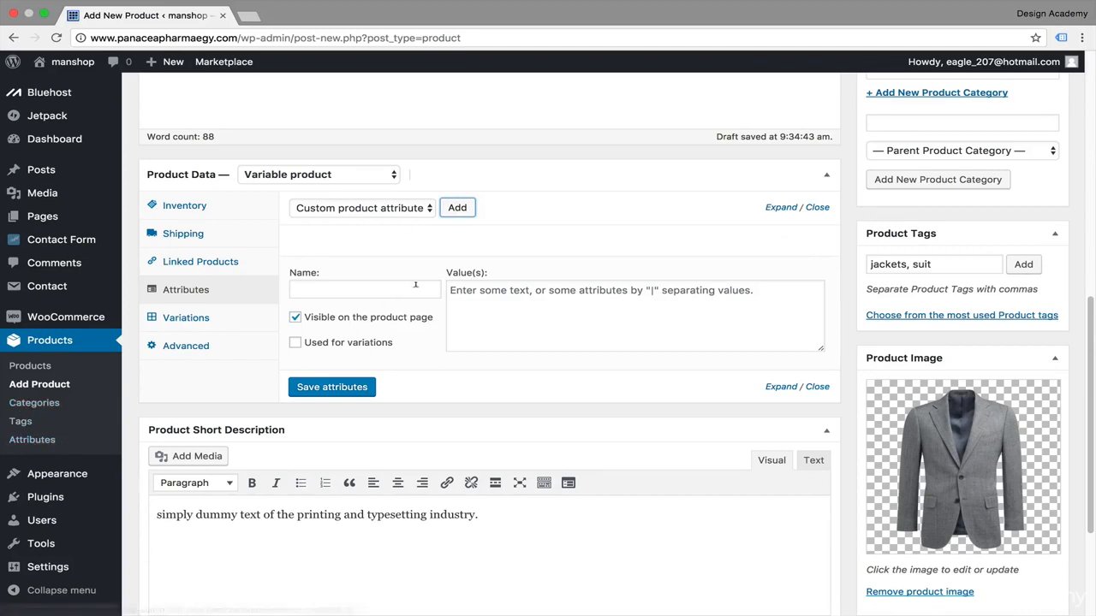
pyautogui.click(405, 283)
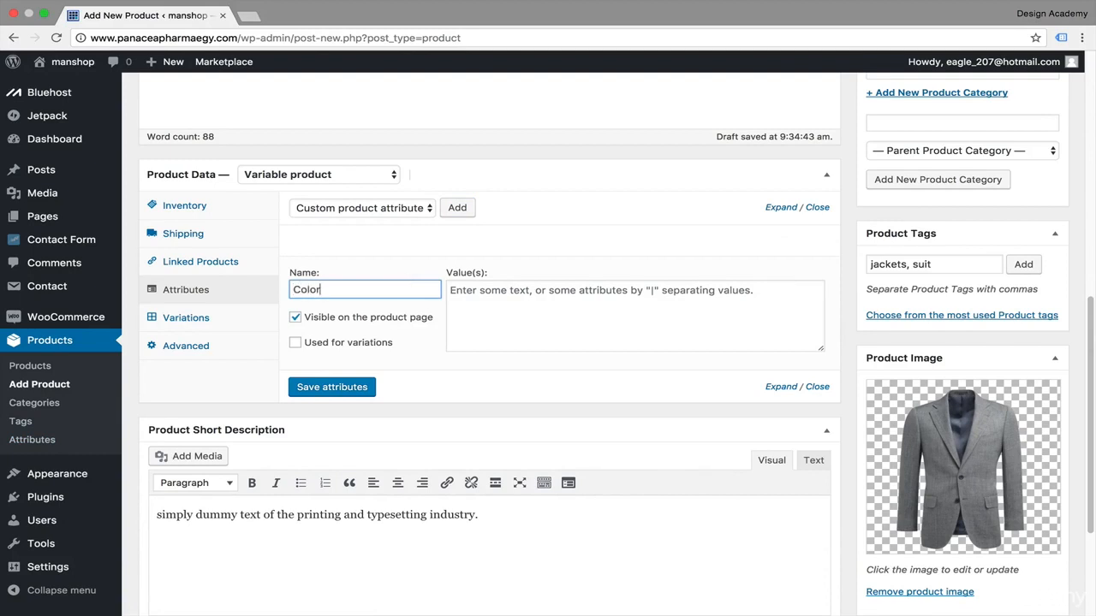
pyautogui.write('Color')
pyautogui.click(295, 342)
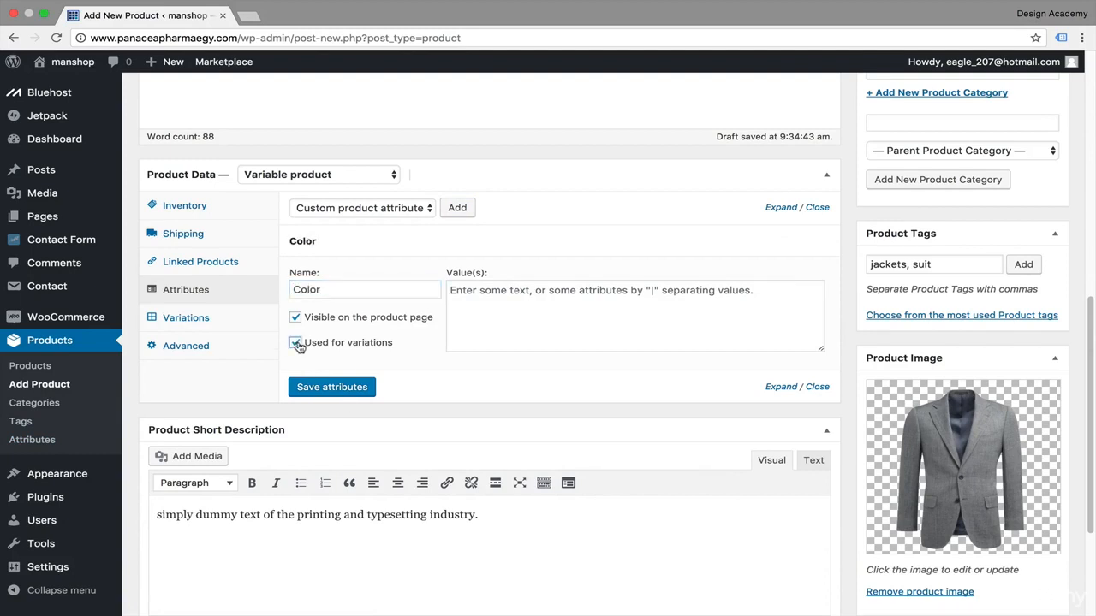
# Step: Enter the Color attribute values Grey|Dark Blue|Black
pyautogui.click(503, 290)
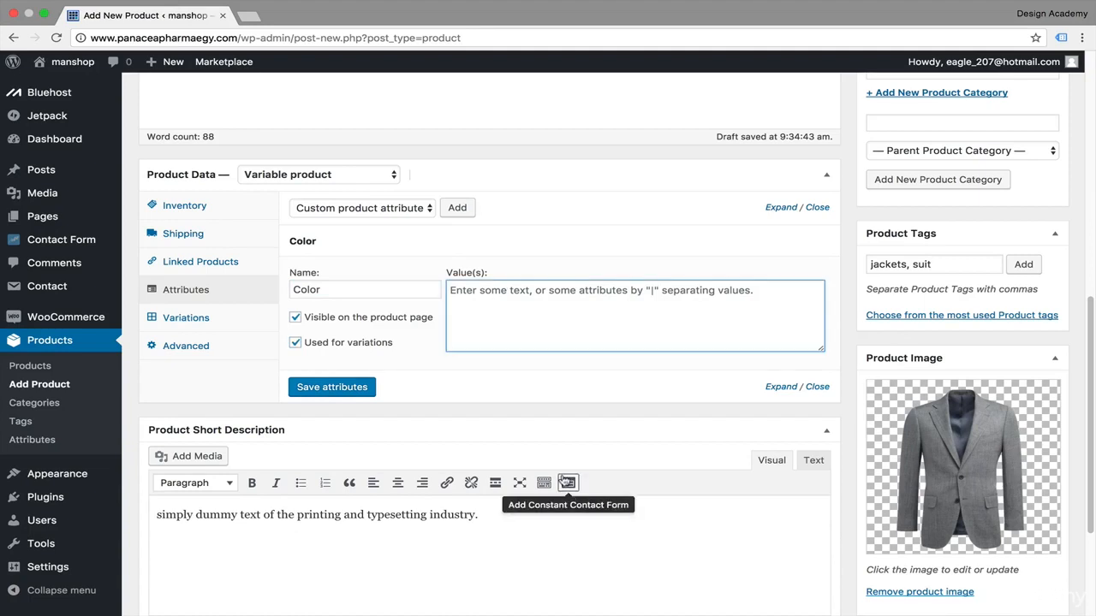
pyautogui.write('Grey')
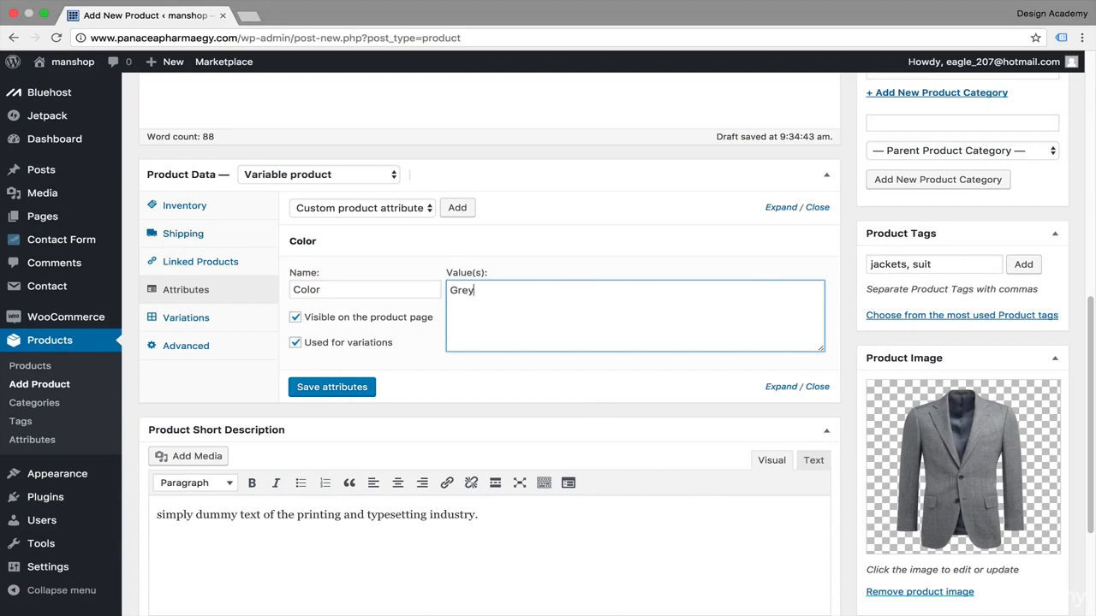
pyautogui.write('|Dark Blue|Black')
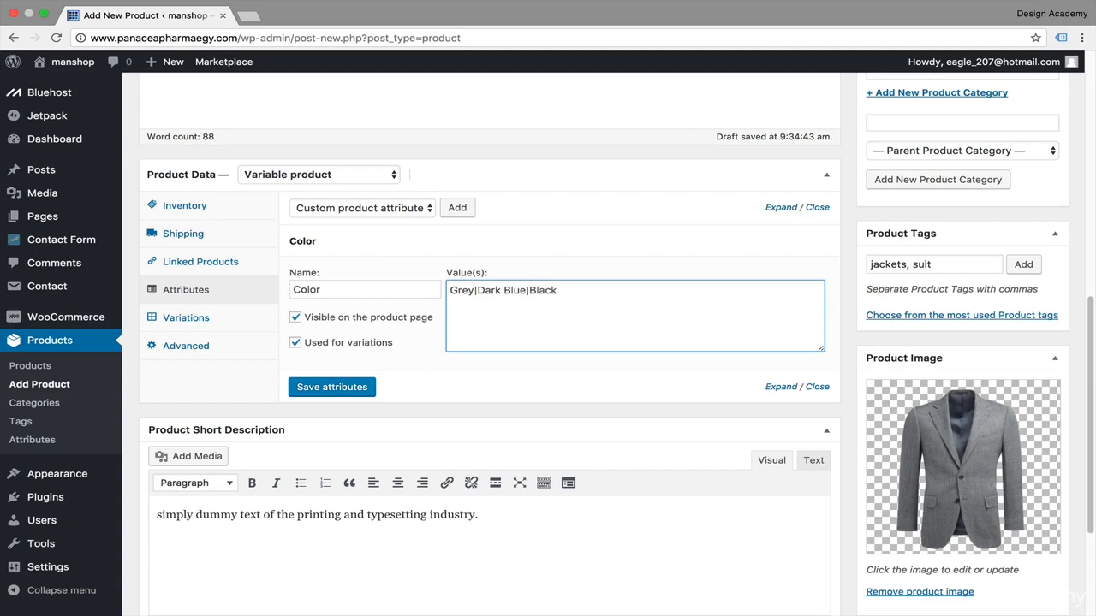
# Step: Add a second custom product attribute and name it Size
pyautogui.click(458, 208)
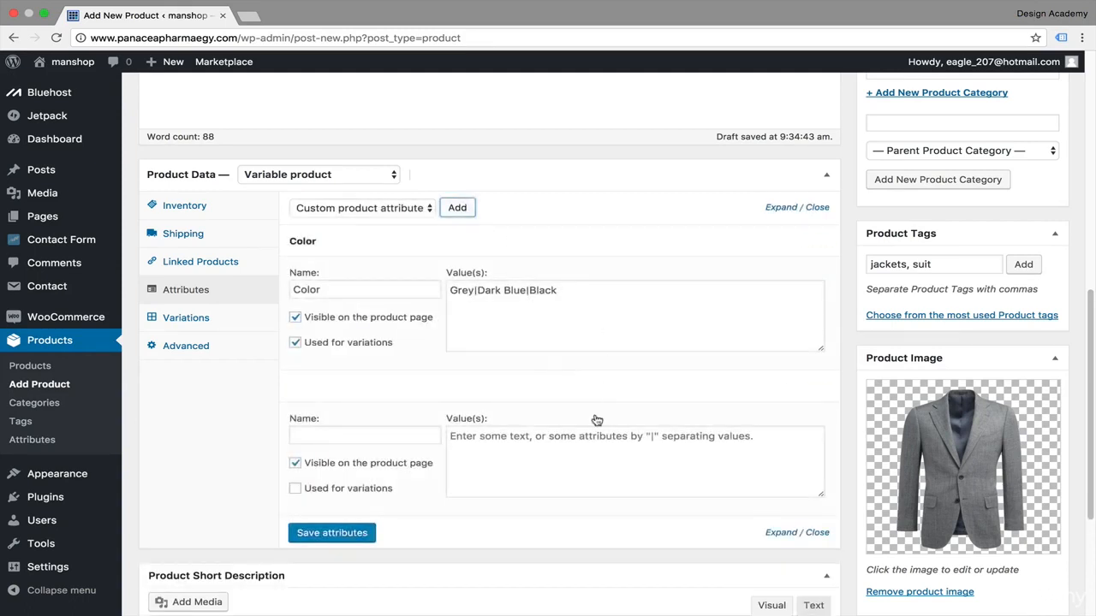
pyautogui.scroll(-2, 594, 420)
pyautogui.scroll(2, 597, 420)
pyautogui.scroll(3, 597, 421)
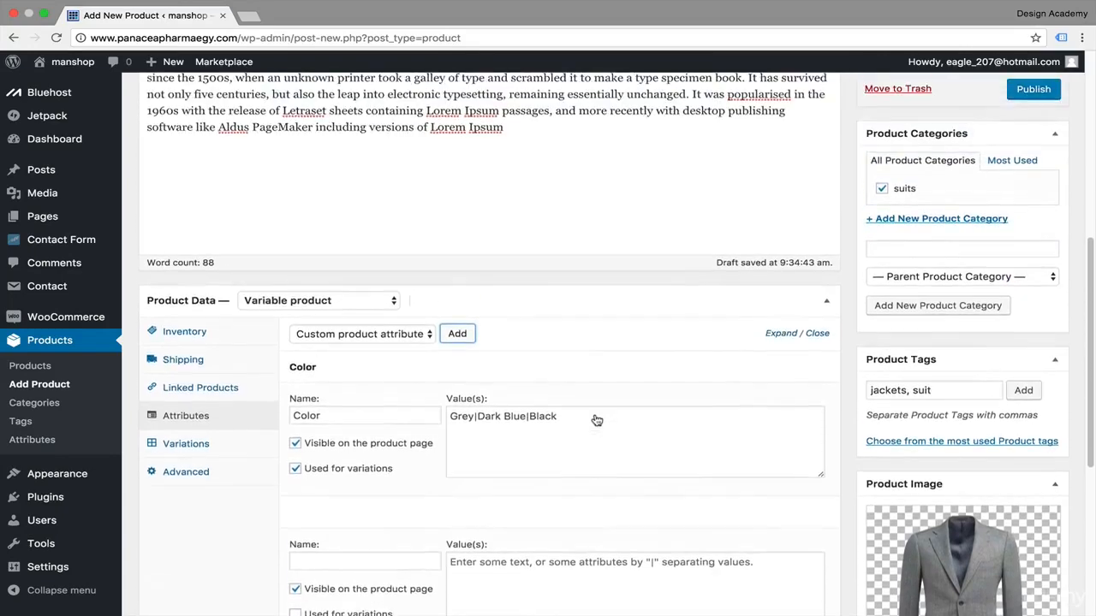
pyautogui.scroll(-4, 596, 420)
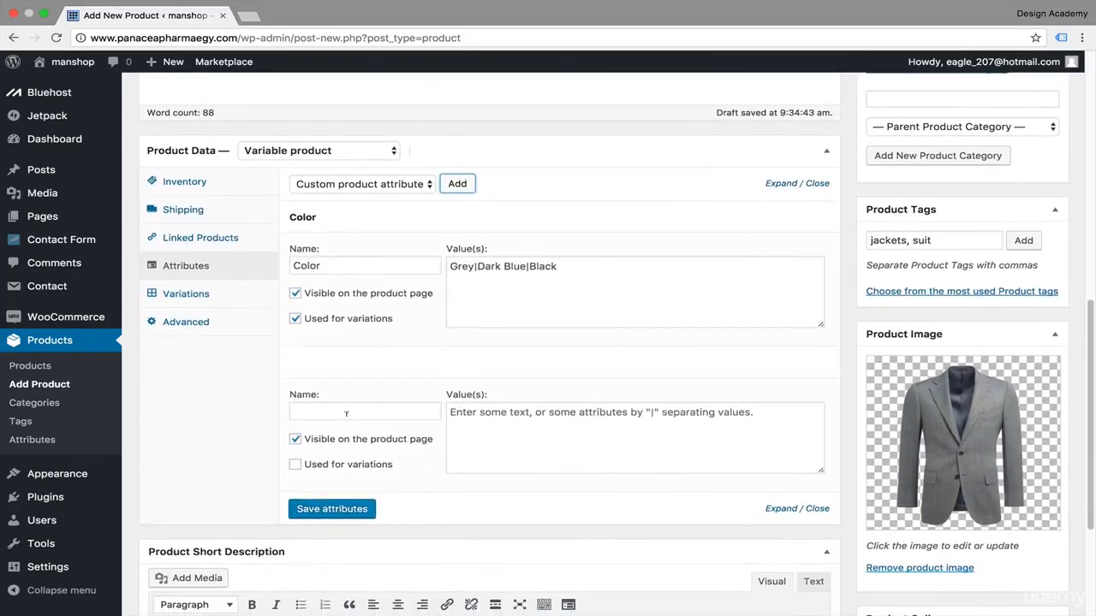
pyautogui.click(359, 410)
pyautogui.write('Size')
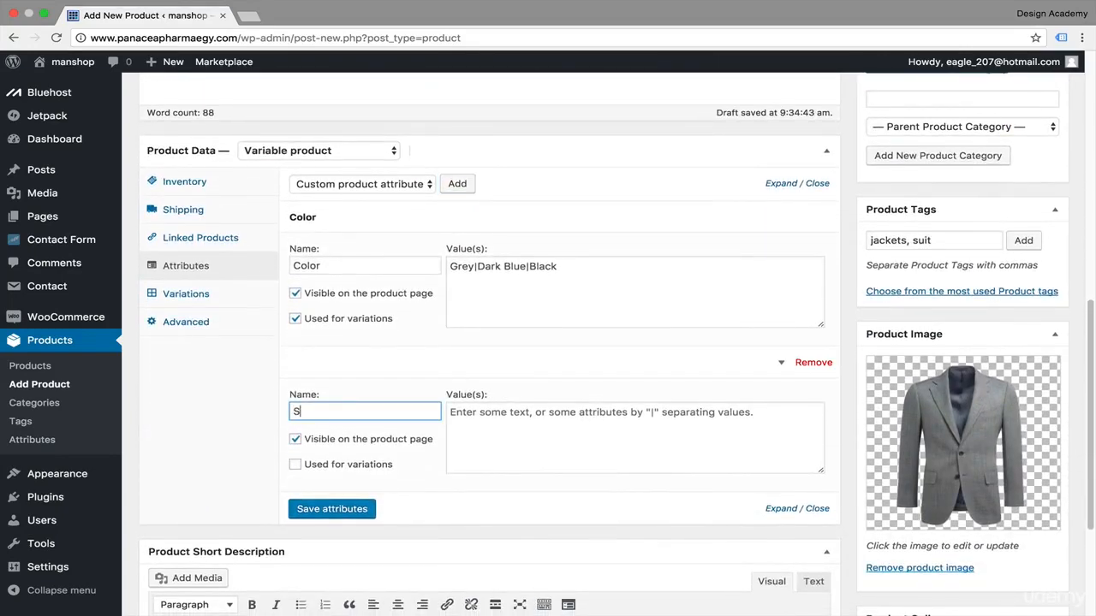
# Step: Enter the Size values Small|Medium|Large, mark it as used for variations, and save the attributes
pyautogui.click(538, 414)
pyautogui.write('Small|Medium|Large')
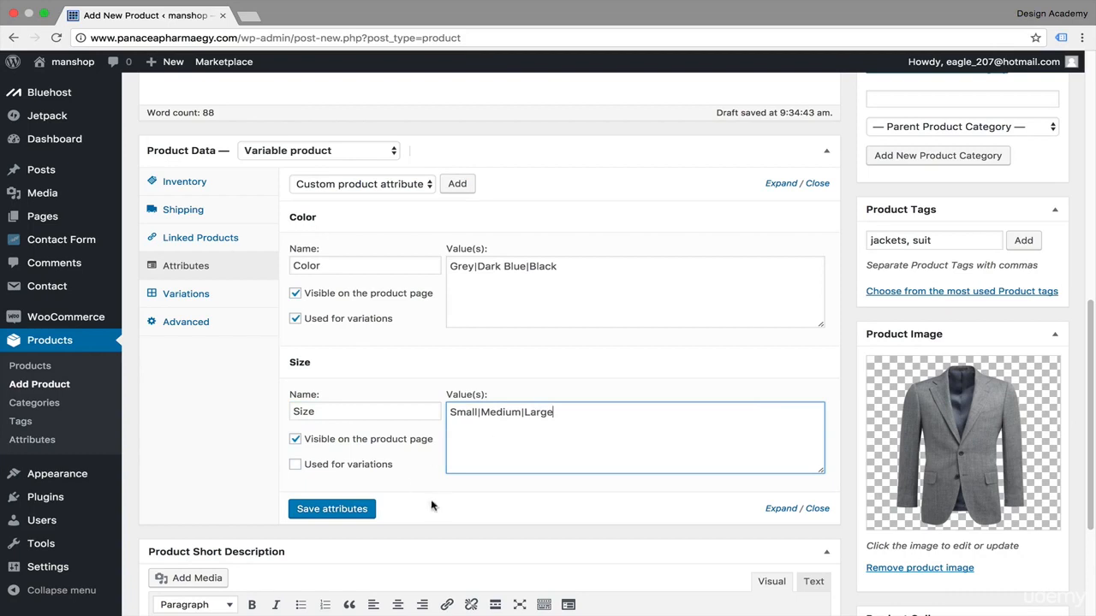
pyautogui.click(295, 466)
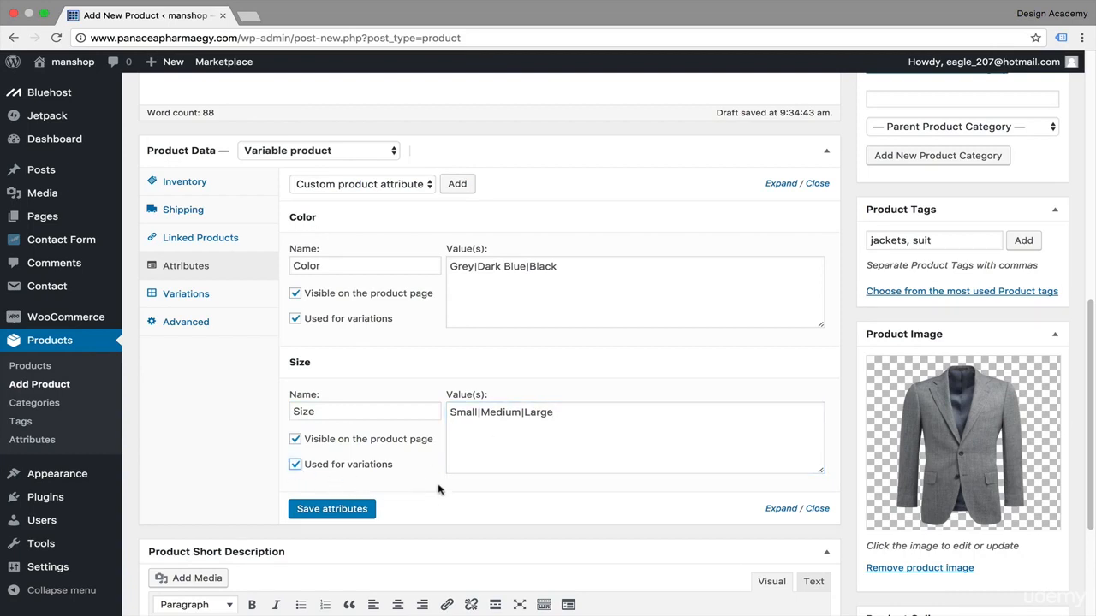
pyautogui.click(343, 512)
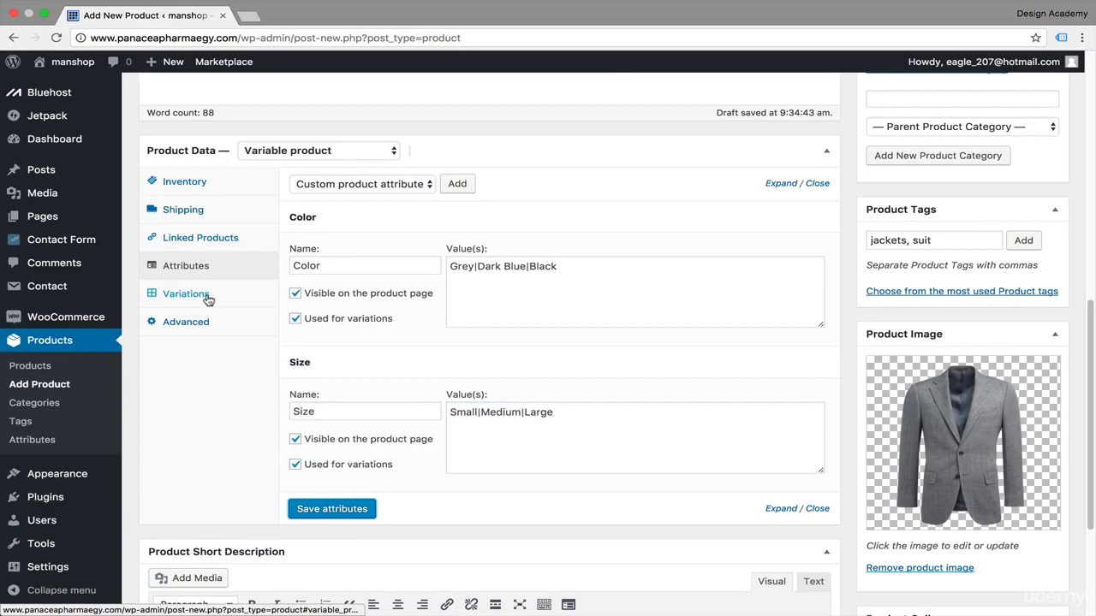
# Step: Create variations from all attributes in the Variations section and confirm the prompts
pyautogui.click(206, 296)
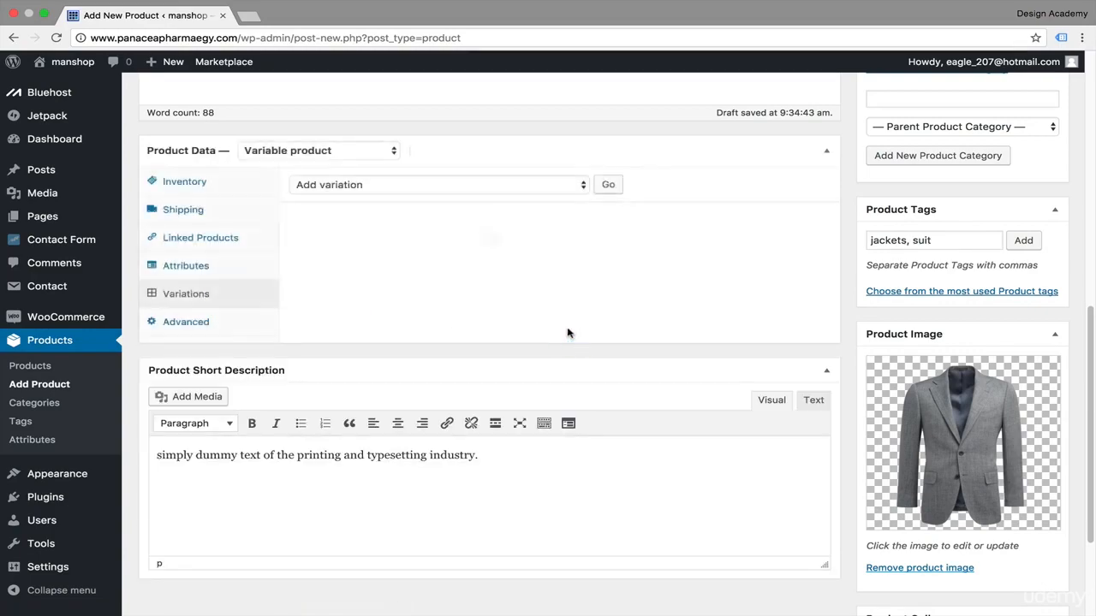
pyautogui.scroll(5, 567, 333)
pyautogui.scroll(-3, 566, 333)
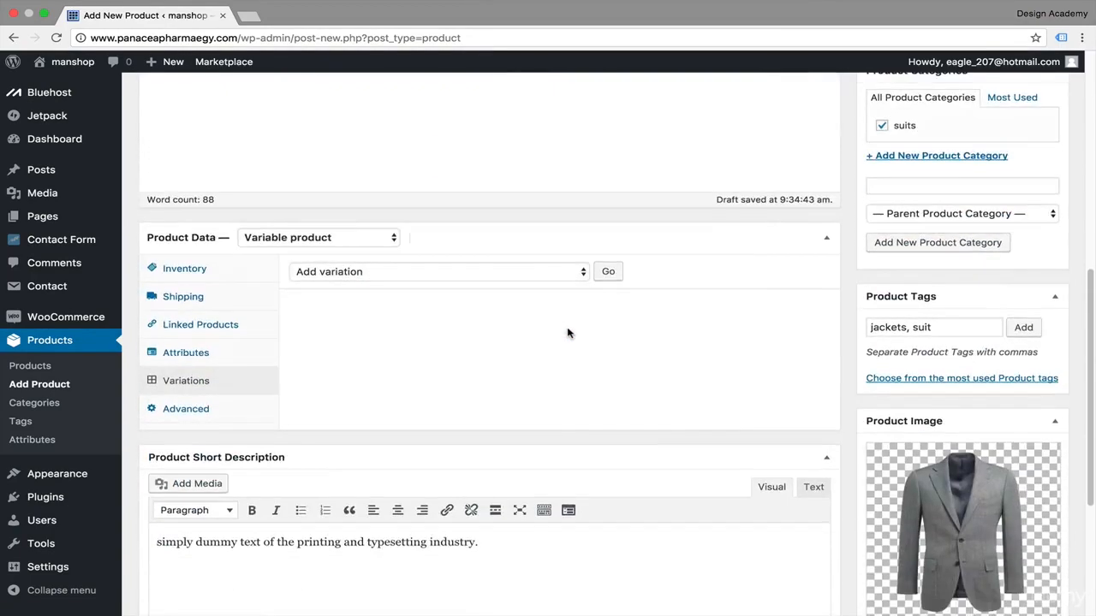
pyautogui.click(582, 273)
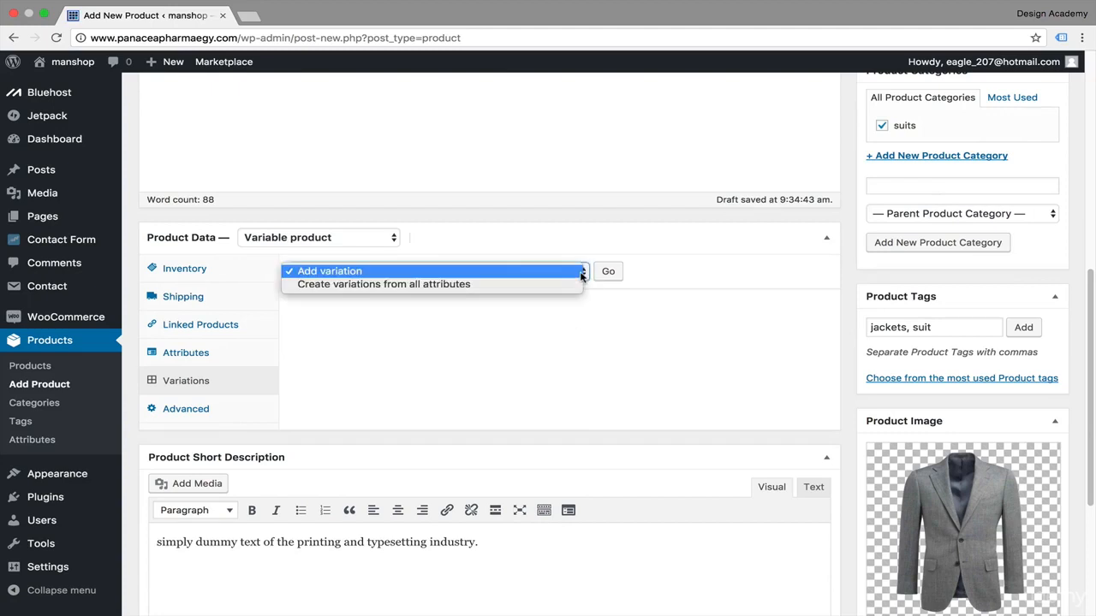
pyautogui.click(539, 283)
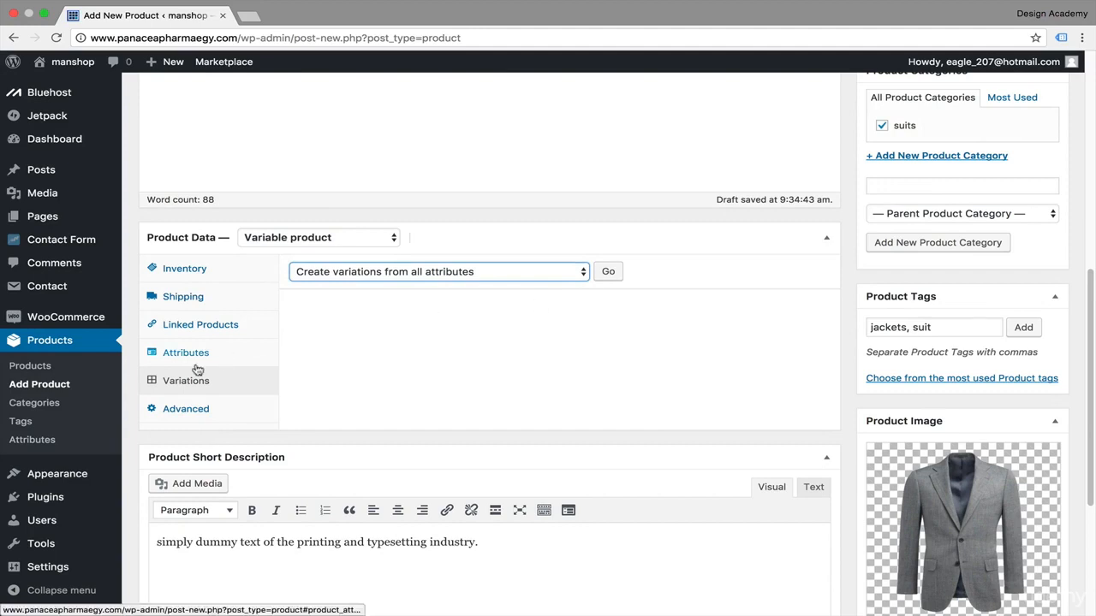
pyautogui.click(613, 272)
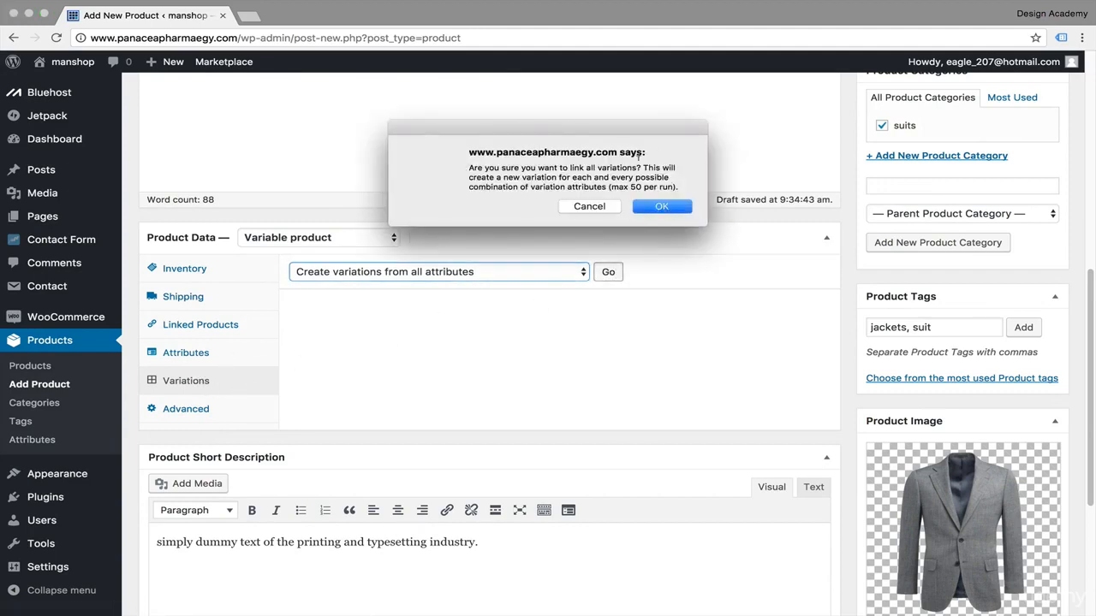
pyautogui.click(662, 207)
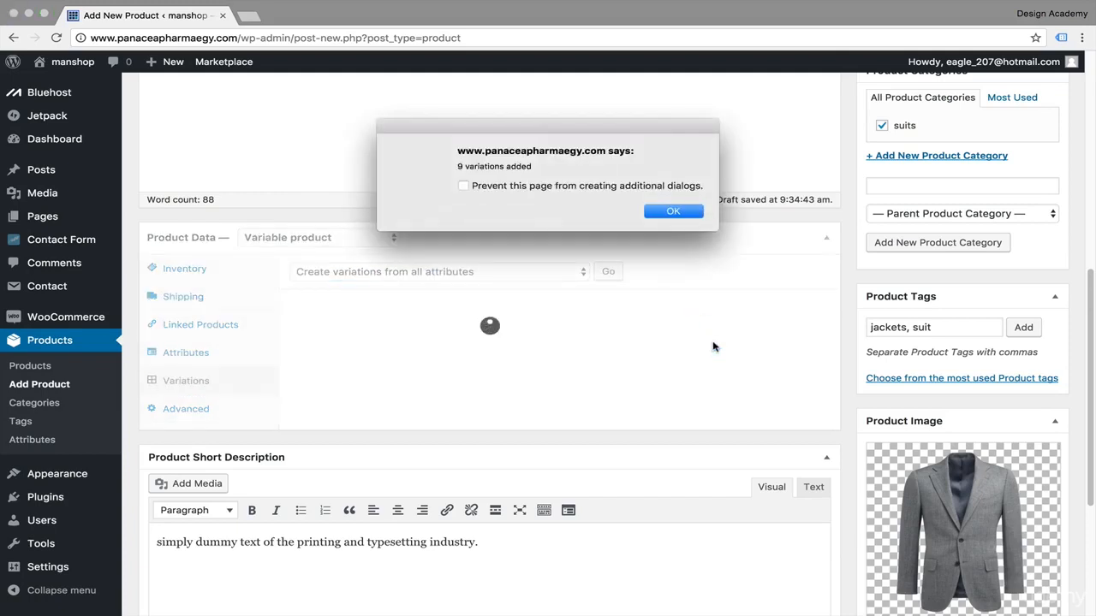
pyautogui.click(663, 211)
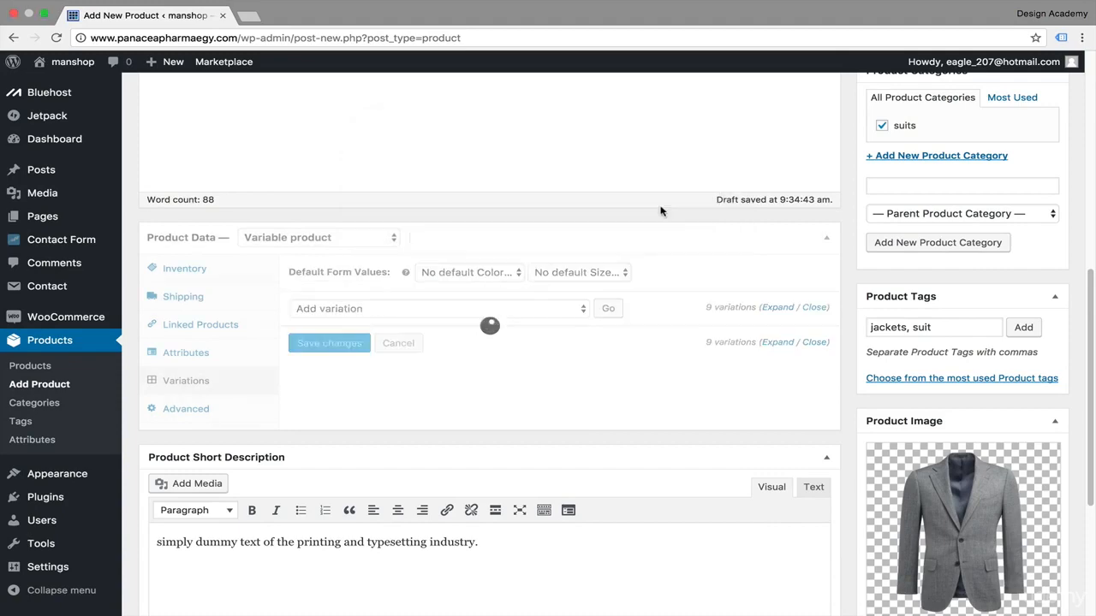
# Step: Open the Grey Small variation and set its regular price to 300 EGP
pyautogui.scroll(-5, 695, 357)
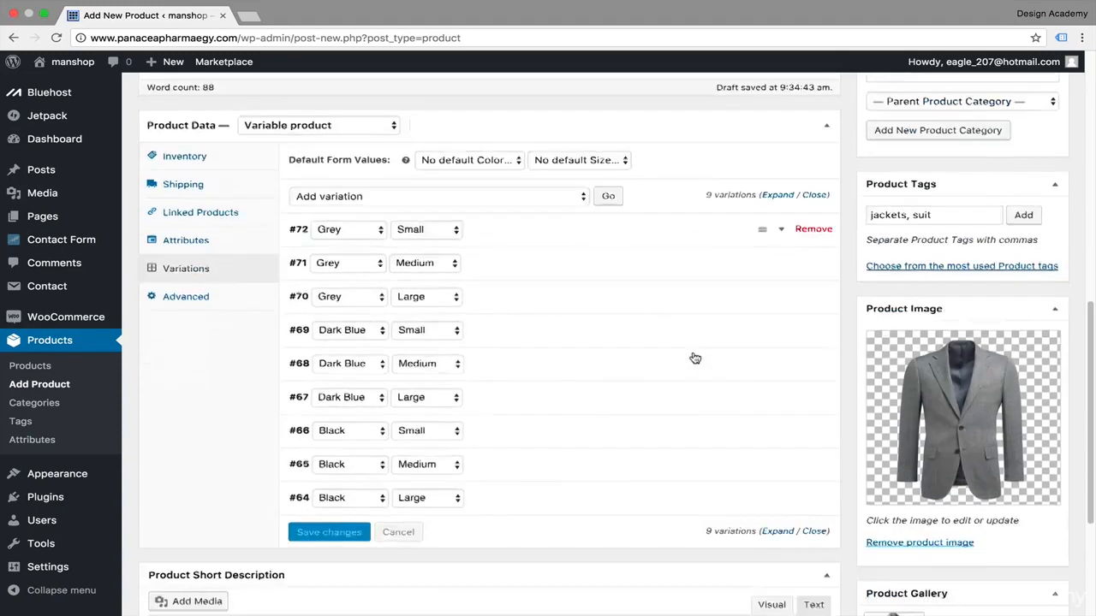
pyautogui.scroll(2, 695, 357)
pyautogui.scroll(2, 693, 357)
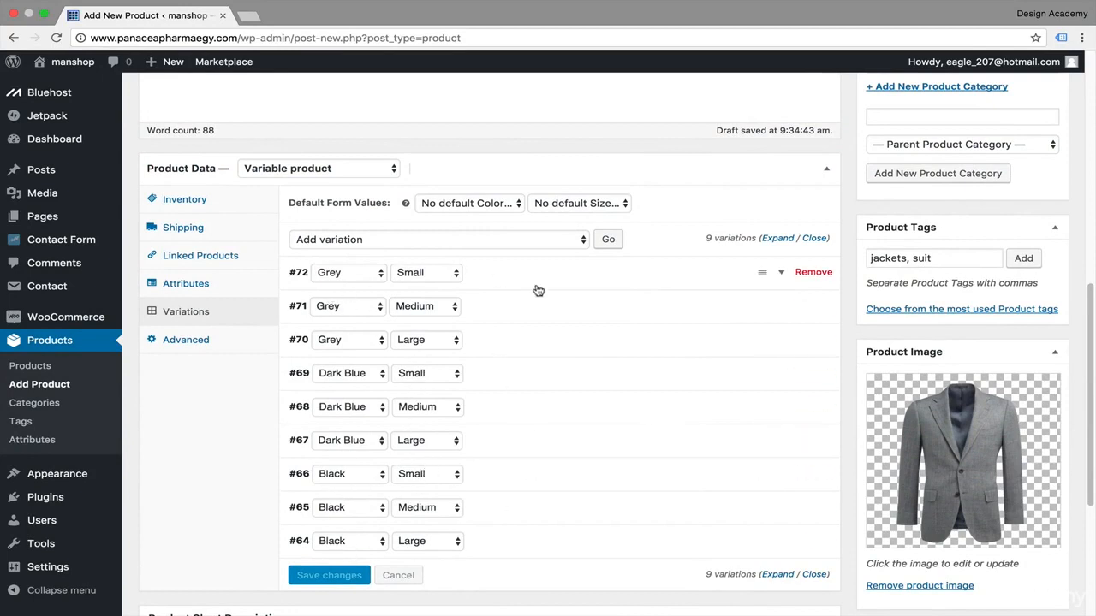
pyautogui.click(780, 274)
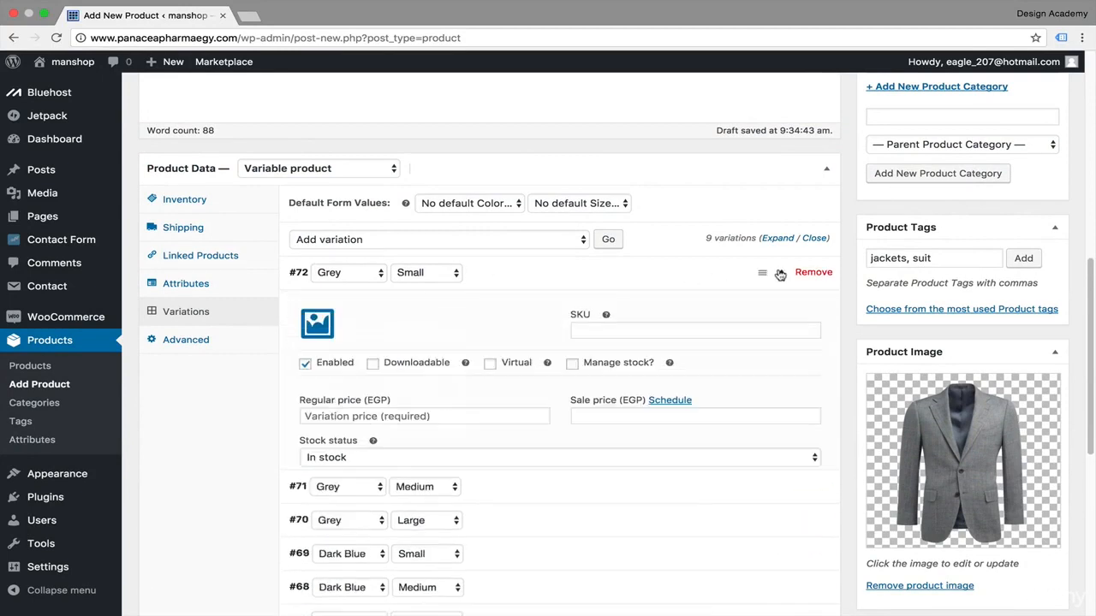
pyautogui.scroll(-2, 641, 343)
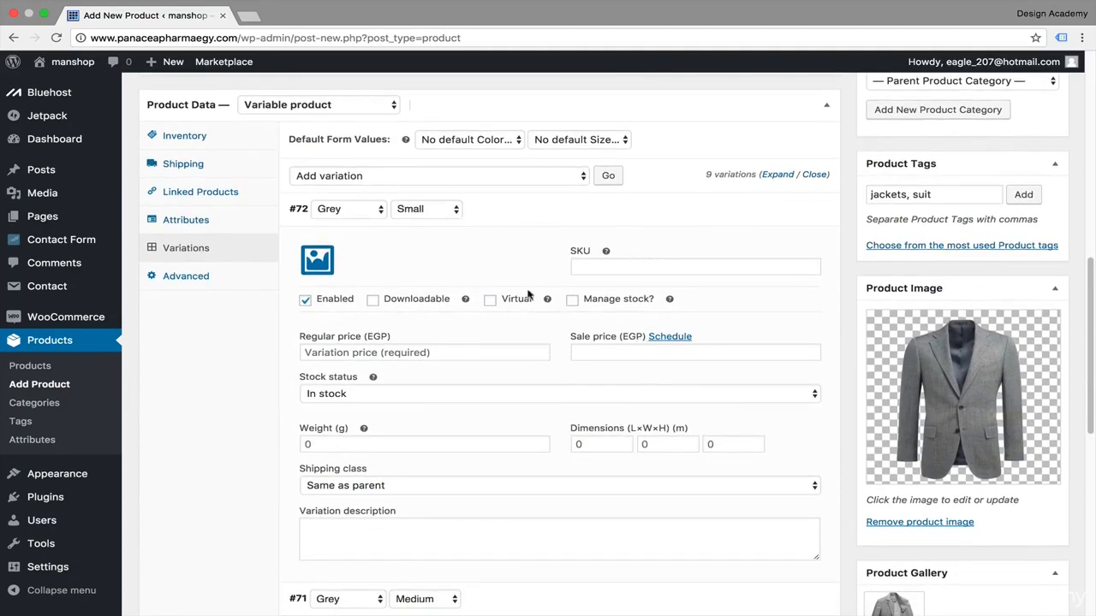
pyautogui.click(456, 349)
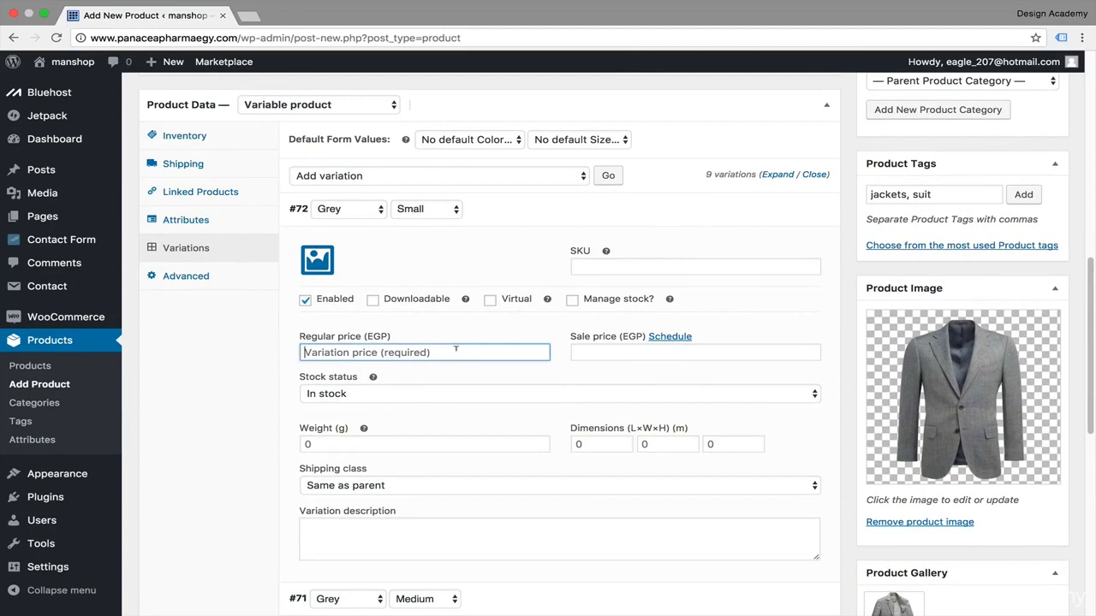
pyautogui.write('350')
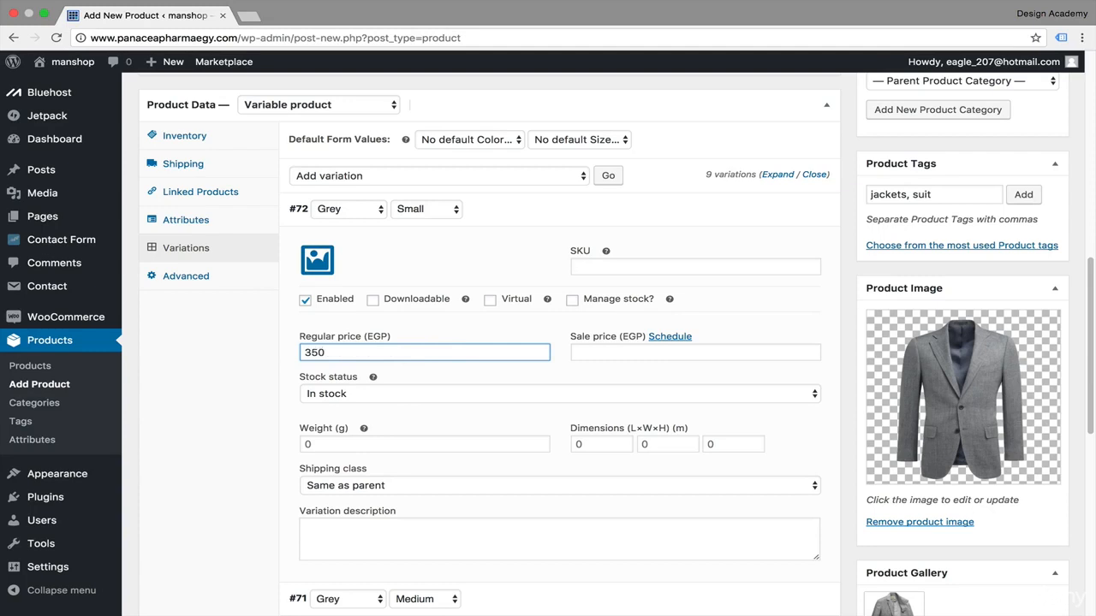
pyautogui.press('BackSpace')
pyautogui.press('BackSpace')
pyautogui.scroll(-2, 584, 299)
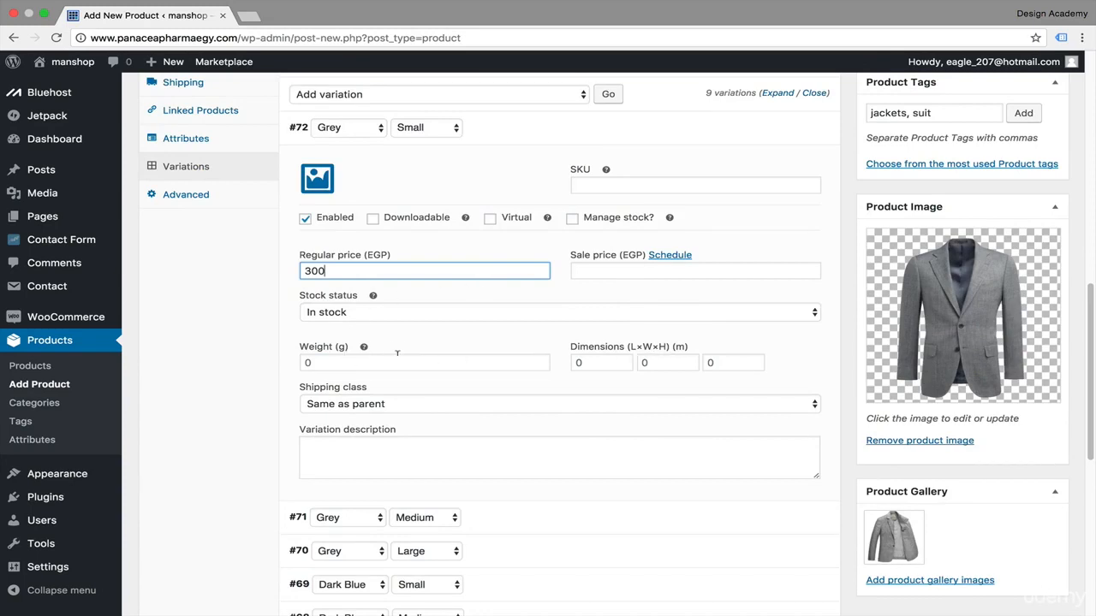
# Step: Set the Grey Small variation's weight to 100 g and its dimensions to 70 × 70 × 70 m
pyautogui.click(395, 362)
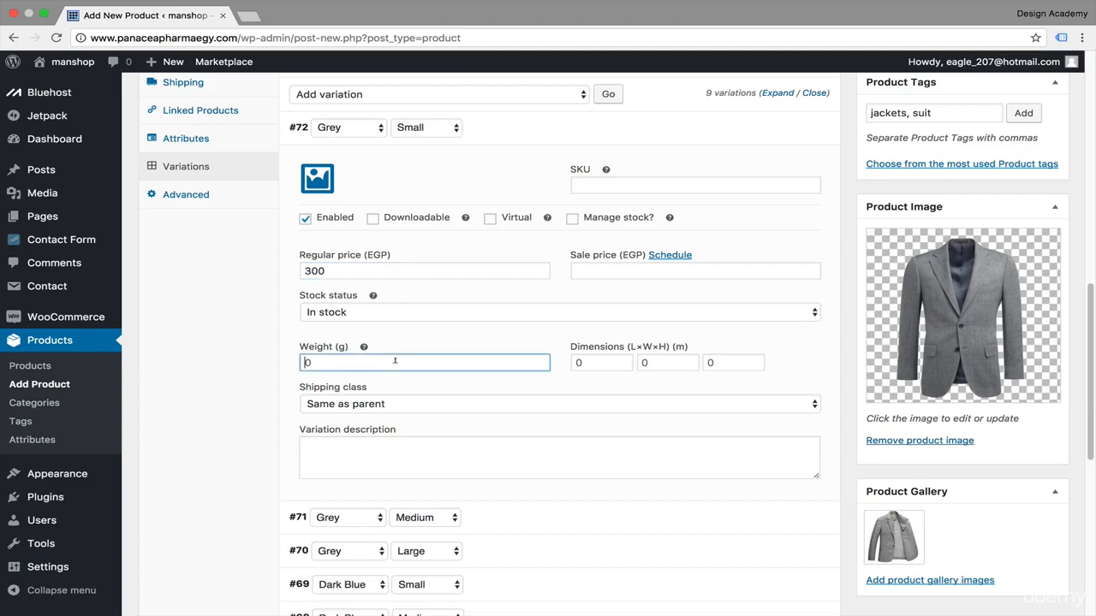
pyautogui.press('Tab')
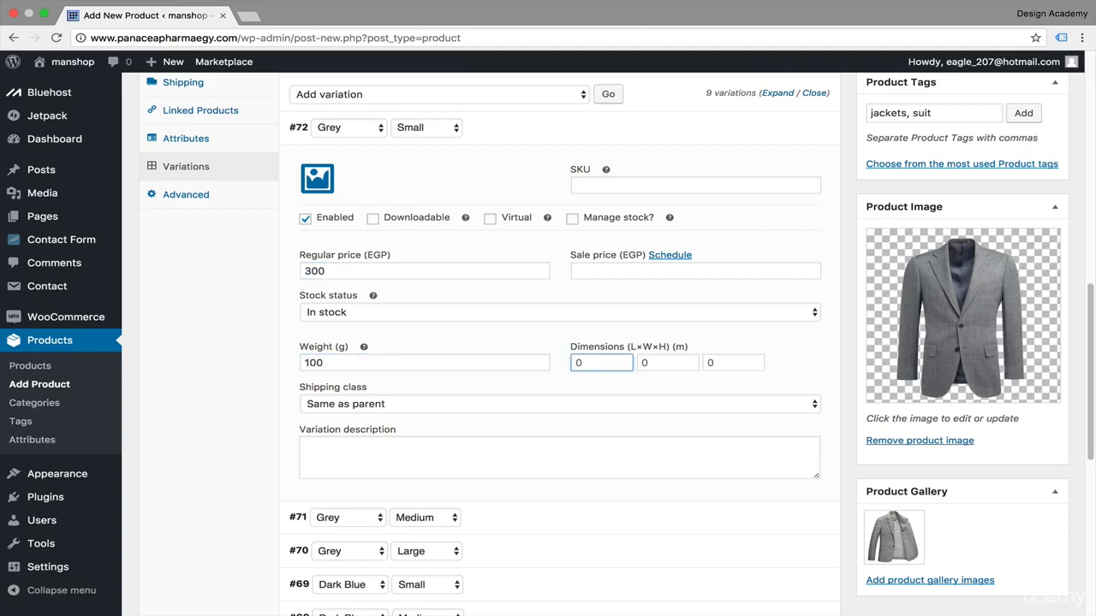
pyautogui.write('70')
pyautogui.press('Tab')
pyautogui.write('70')
pyautogui.press('Tab')
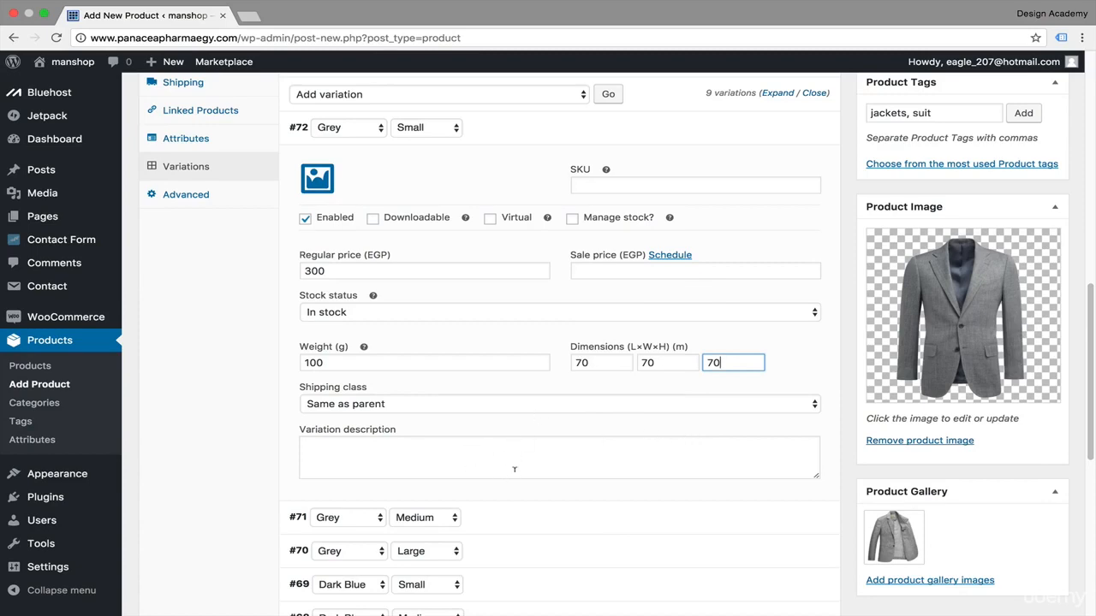
# Step: Set the Grey Small variation's image to the grey jacket image S1.png from the media library
pyautogui.scroll(2, 749, 235)
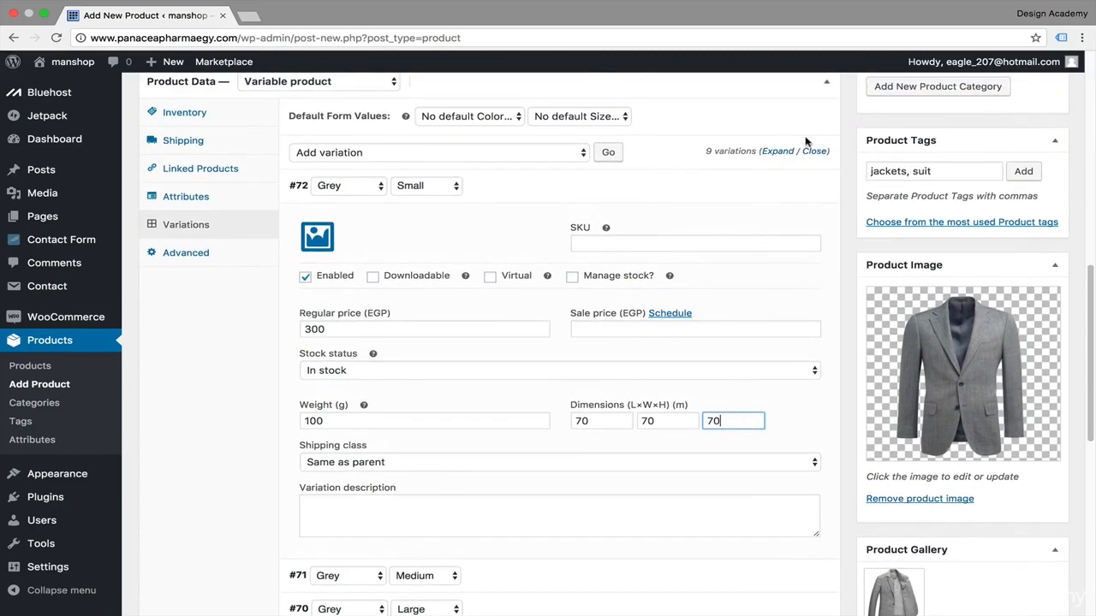
pyautogui.scroll(2, 774, 181)
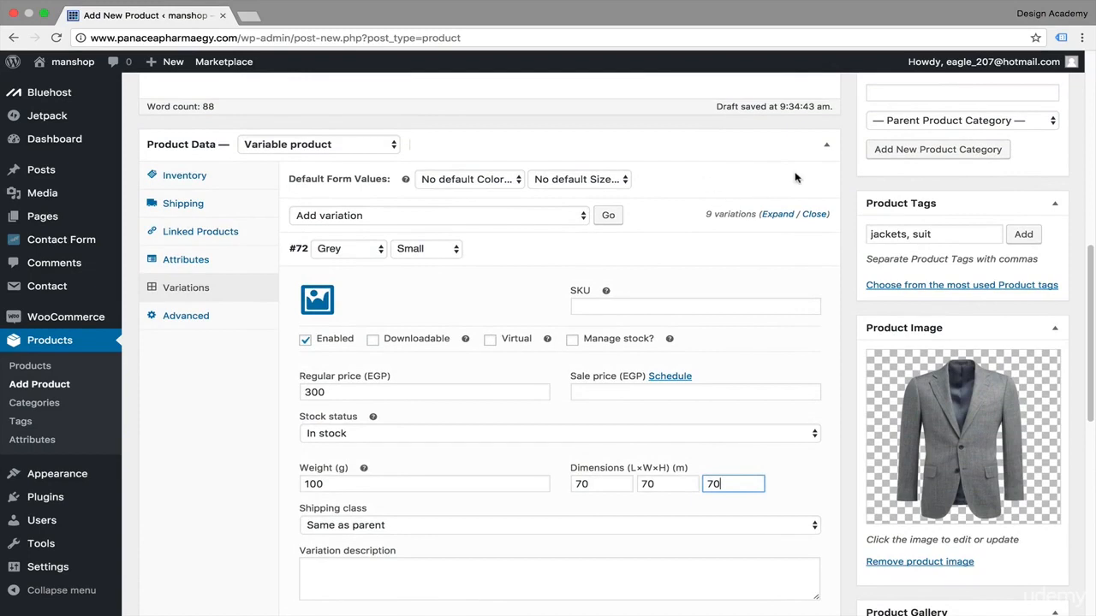
pyautogui.click(318, 305)
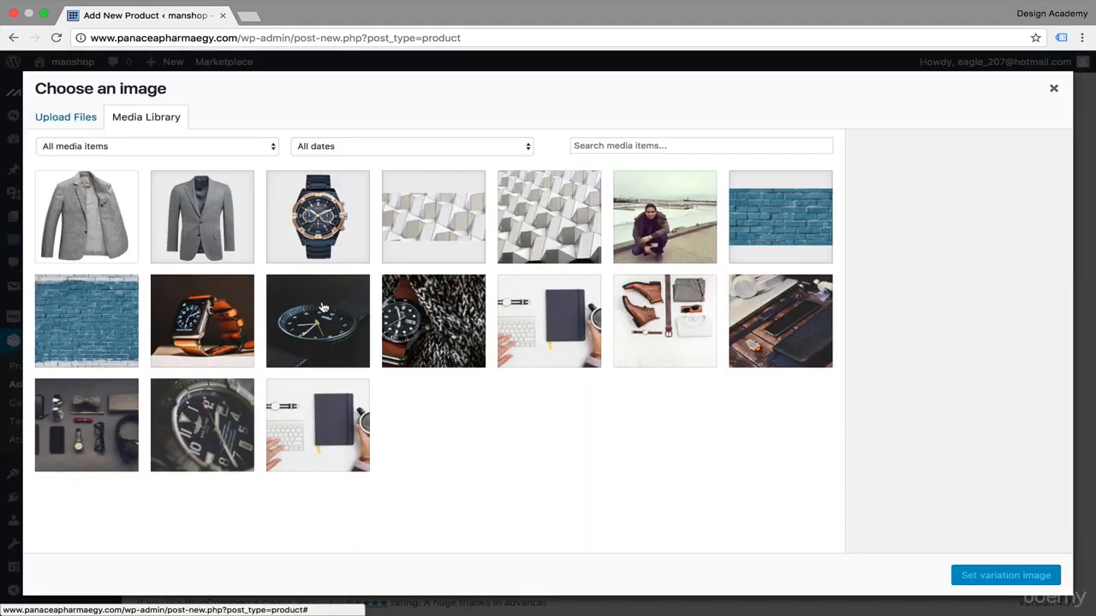
pyautogui.click(216, 216)
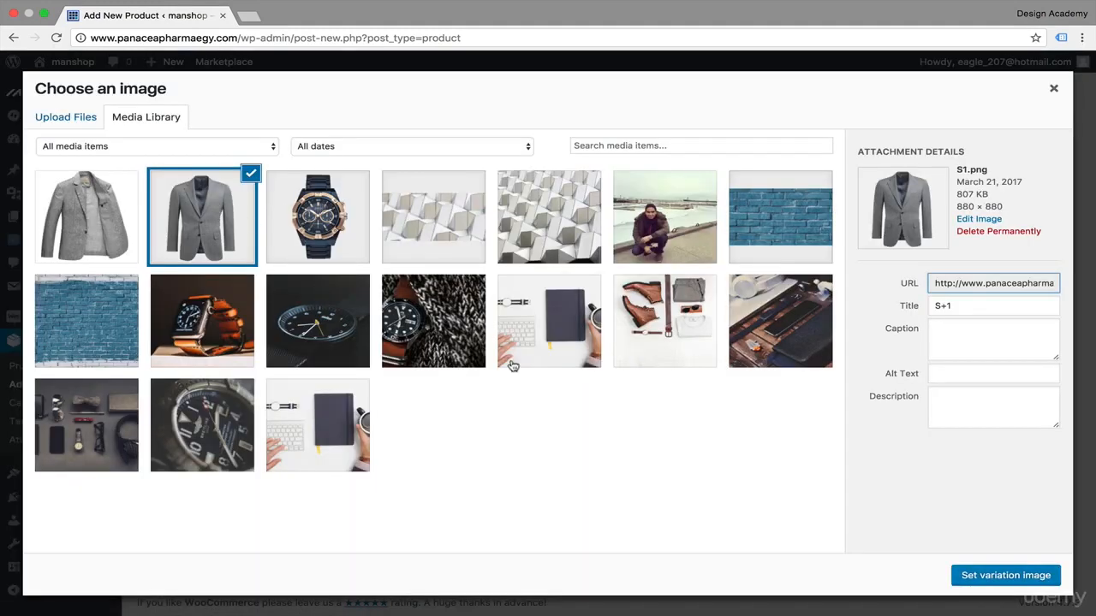
pyautogui.click(1034, 581)
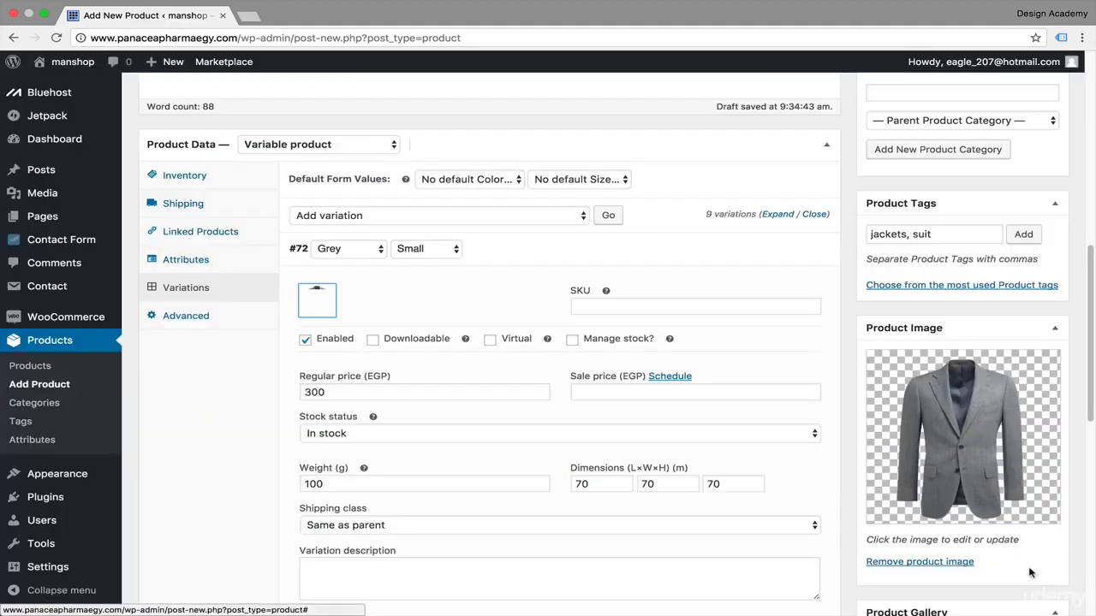
# Step: Collapse the variation details and set the default form values to Grey and Medium
pyautogui.scroll(-4, 783, 400)
pyautogui.scroll(4, 783, 401)
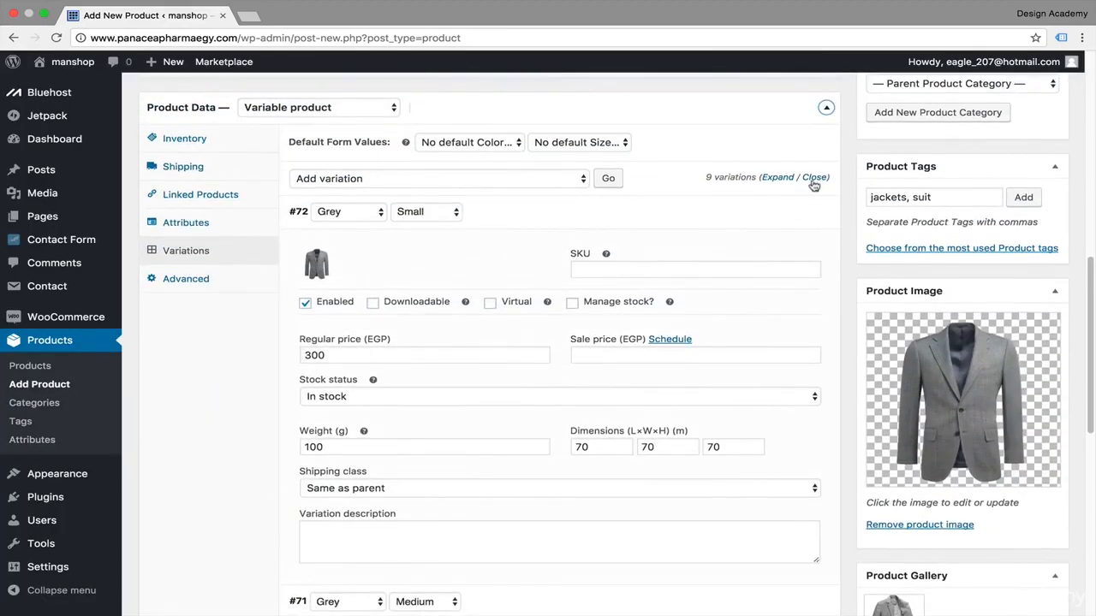
pyautogui.click(777, 212)
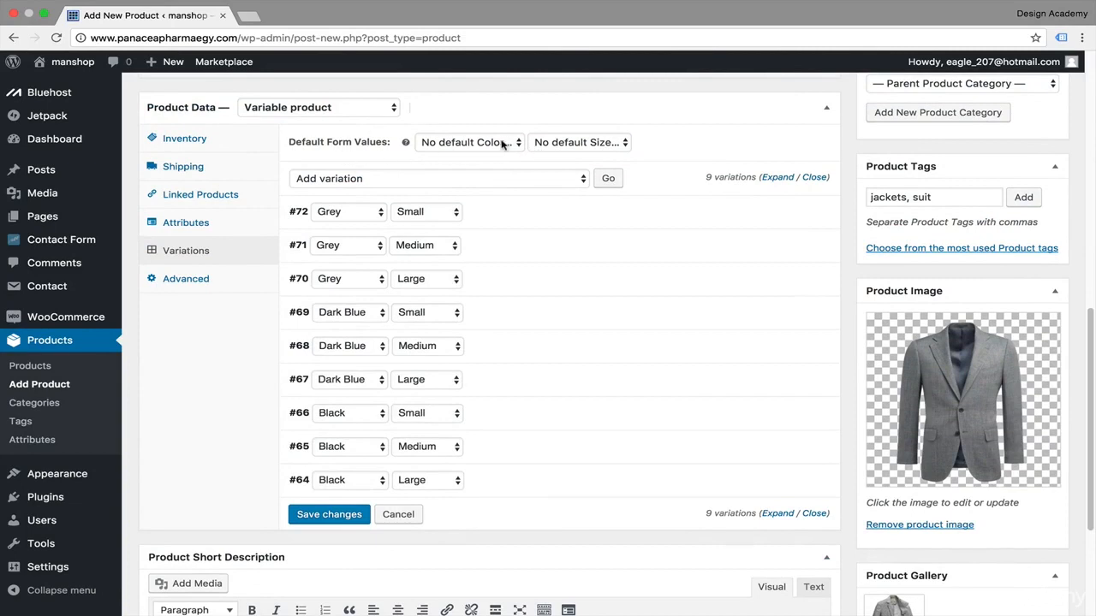
pyautogui.click(514, 143)
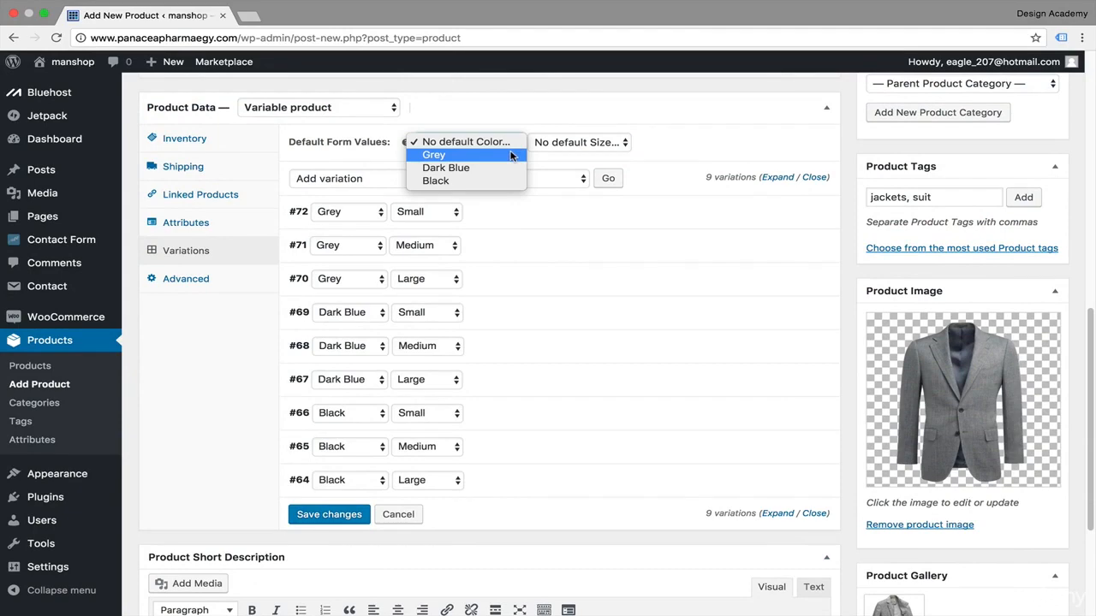
pyautogui.click(511, 155)
pyautogui.click(626, 144)
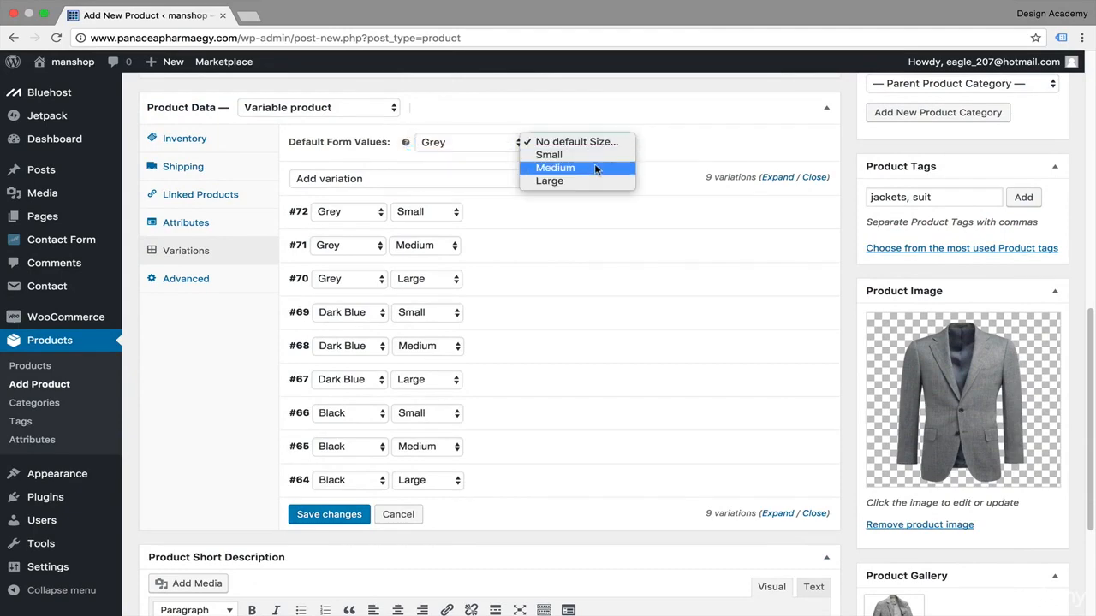
pyautogui.click(597, 169)
# Step: Open the Grey Medium variation and set its image to the grey jacket image S1.png from the media library
pyautogui.click(299, 256)
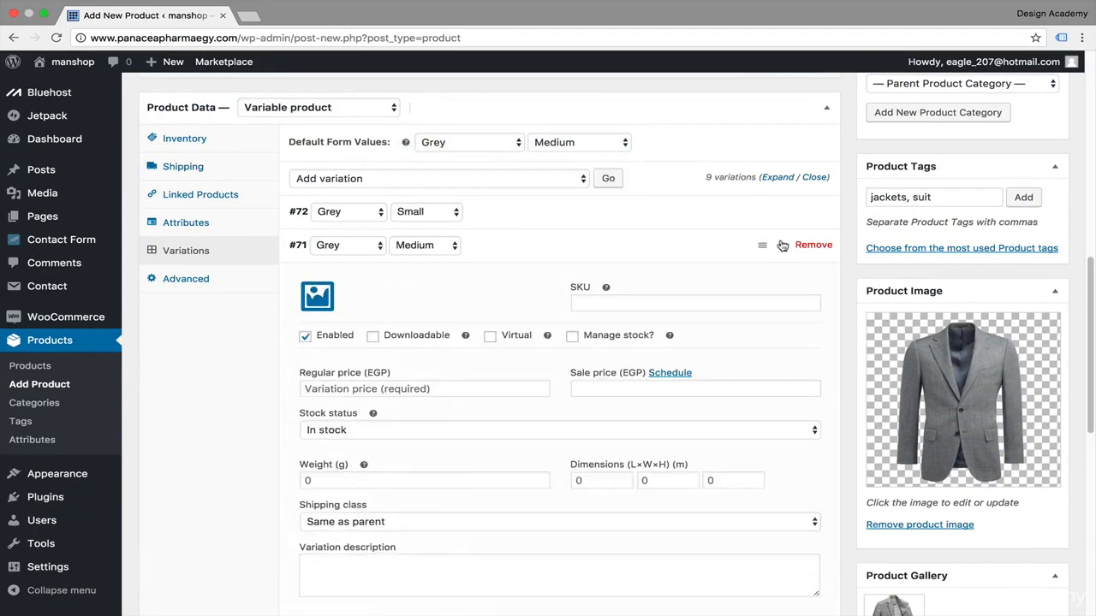
pyautogui.click(315, 299)
pyautogui.click(206, 221)
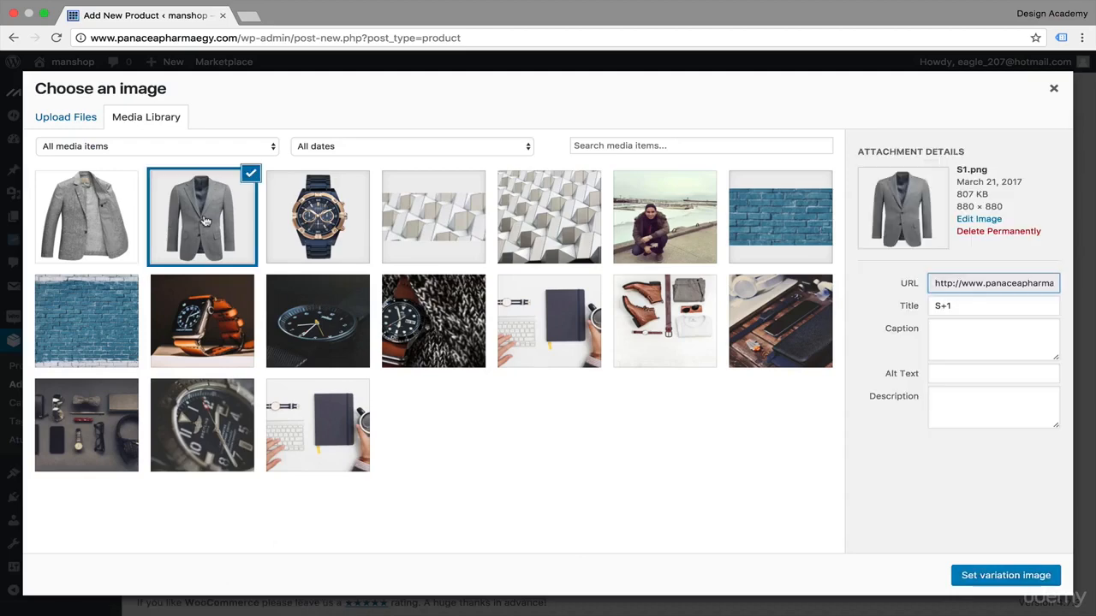
pyautogui.click(1014, 578)
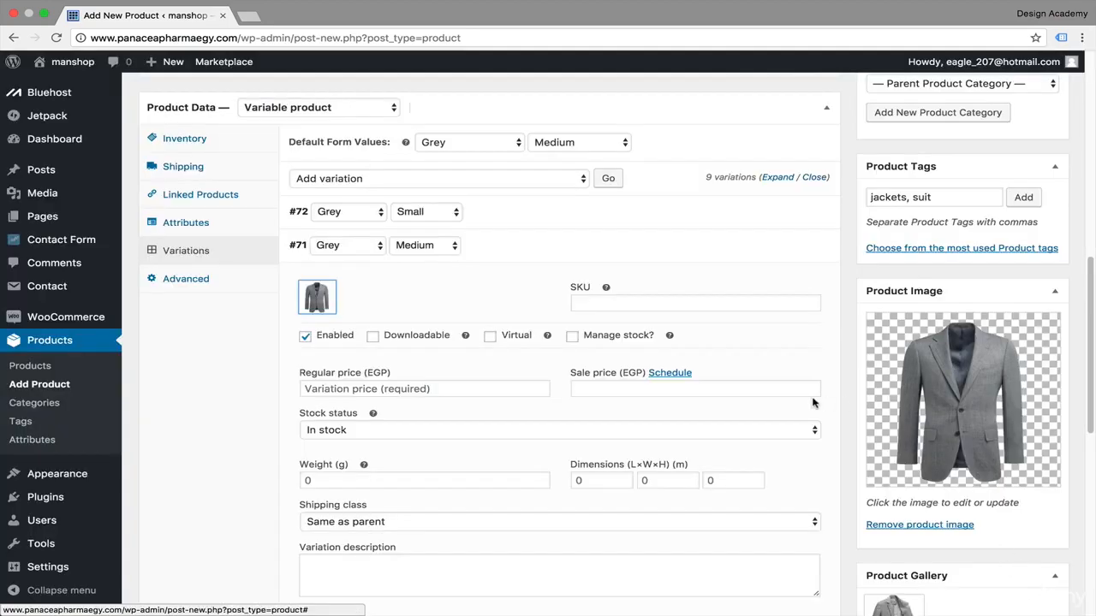
# Step: Set the Grey Medium variation's regular price to 300 EGP
pyautogui.scroll(-2, 812, 402)
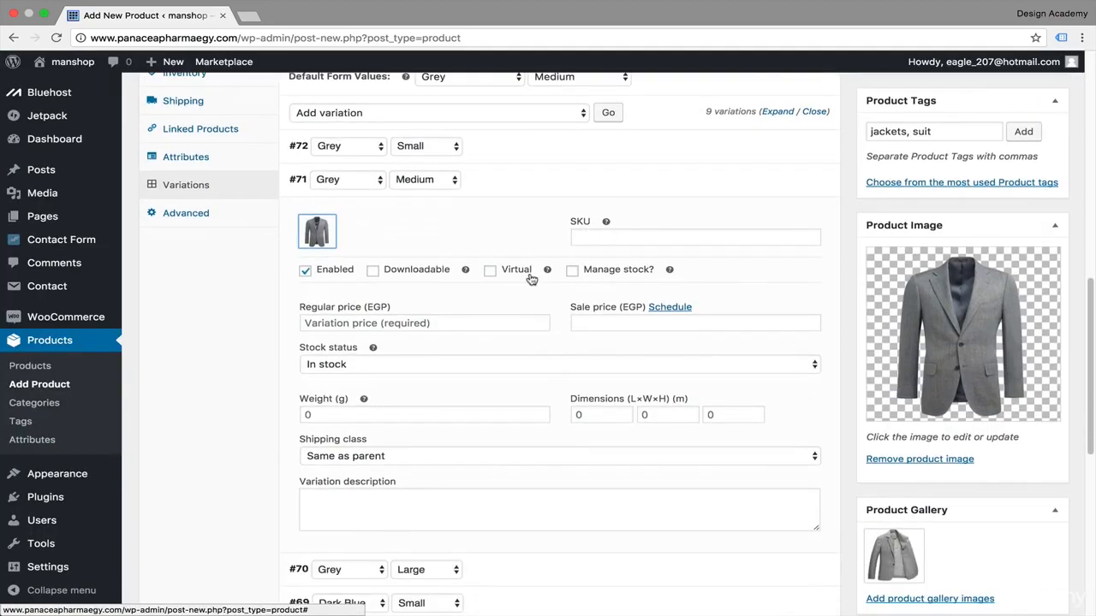
pyautogui.click(462, 324)
pyautogui.write('300')
# Step: Set the Grey Medium variation's weight to 100 g and dimensions to 70 × 70 × 70 m, then collapse the variations
pyautogui.scroll(-1, 581, 523)
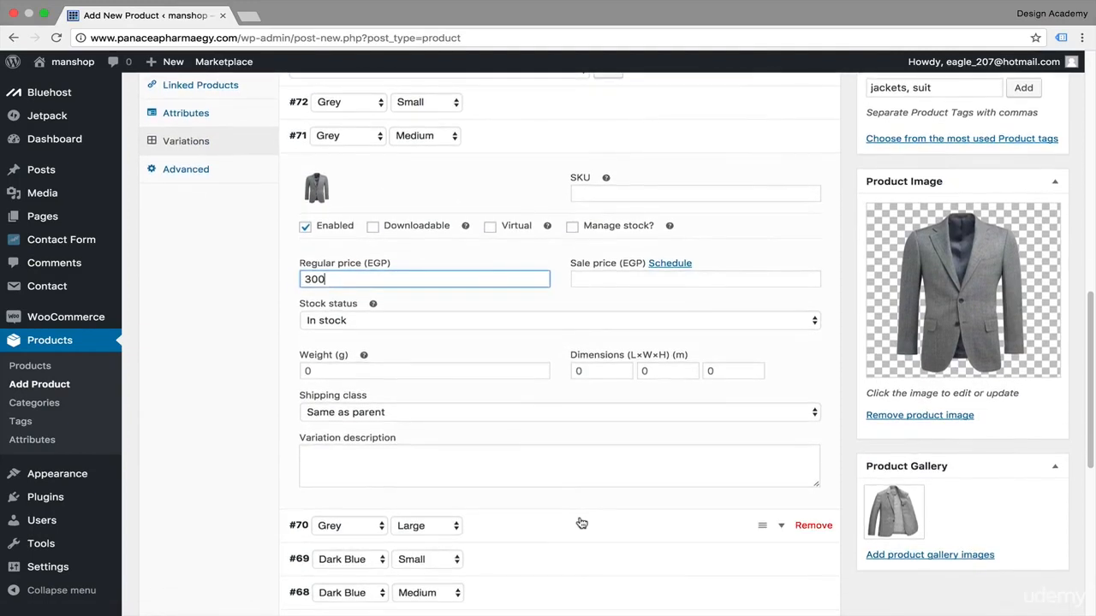
pyautogui.click(471, 376)
pyautogui.write('100')
pyautogui.click(600, 370)
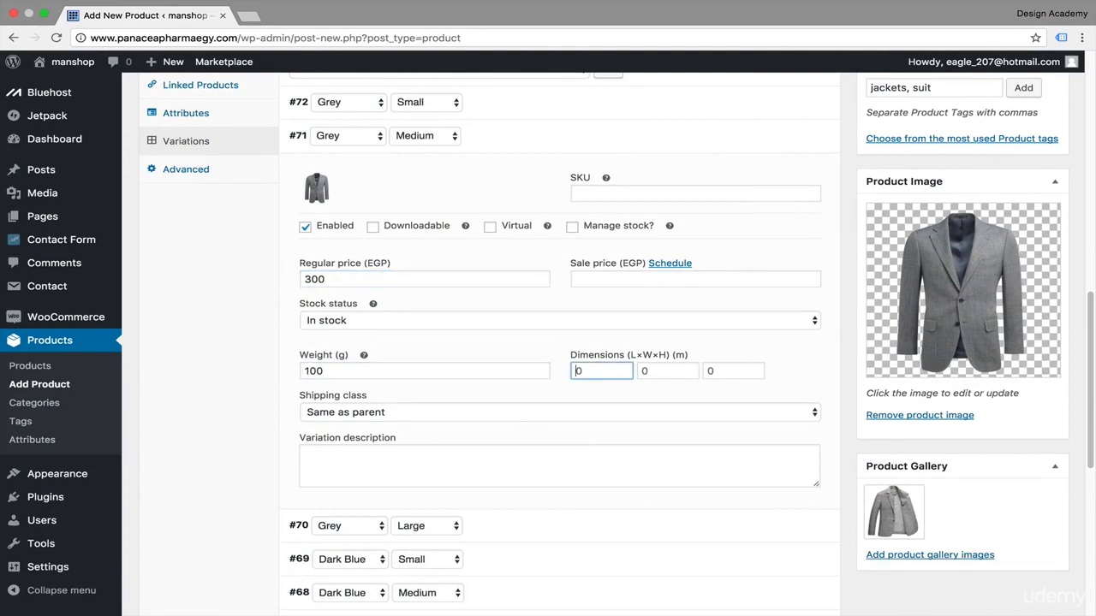
pyautogui.click(668, 370)
pyautogui.write('7')
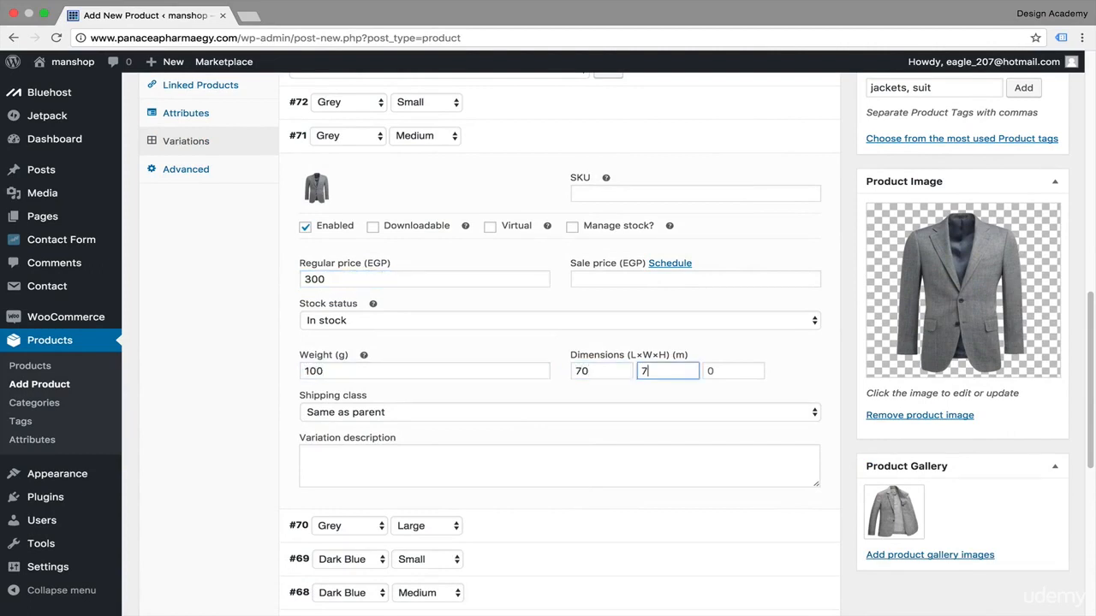
pyautogui.write('0')
pyautogui.click(733, 371)
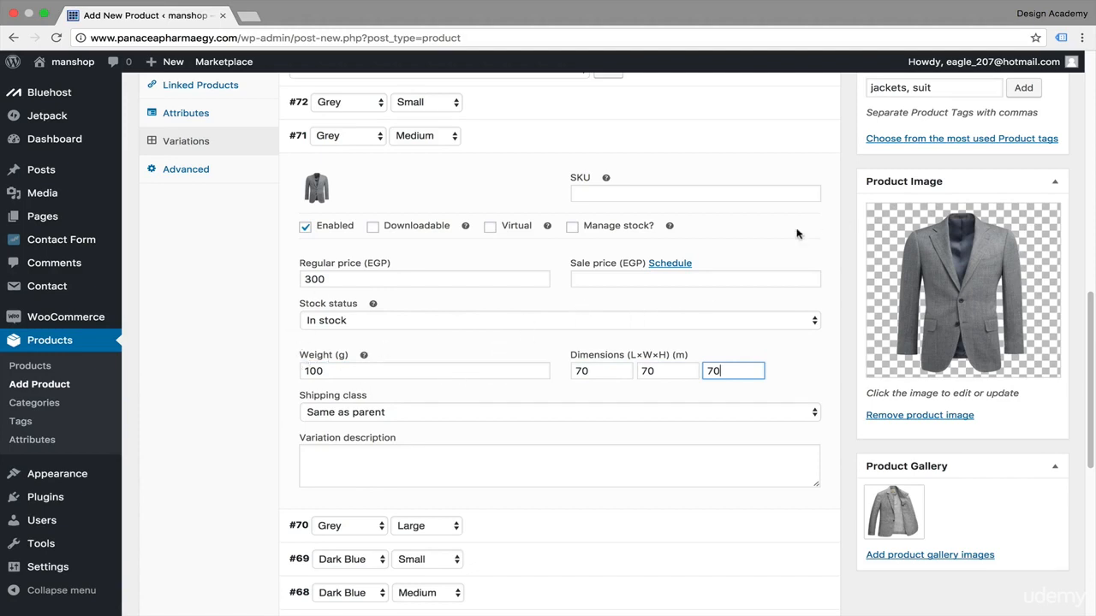
pyautogui.scroll(3, 801, 317)
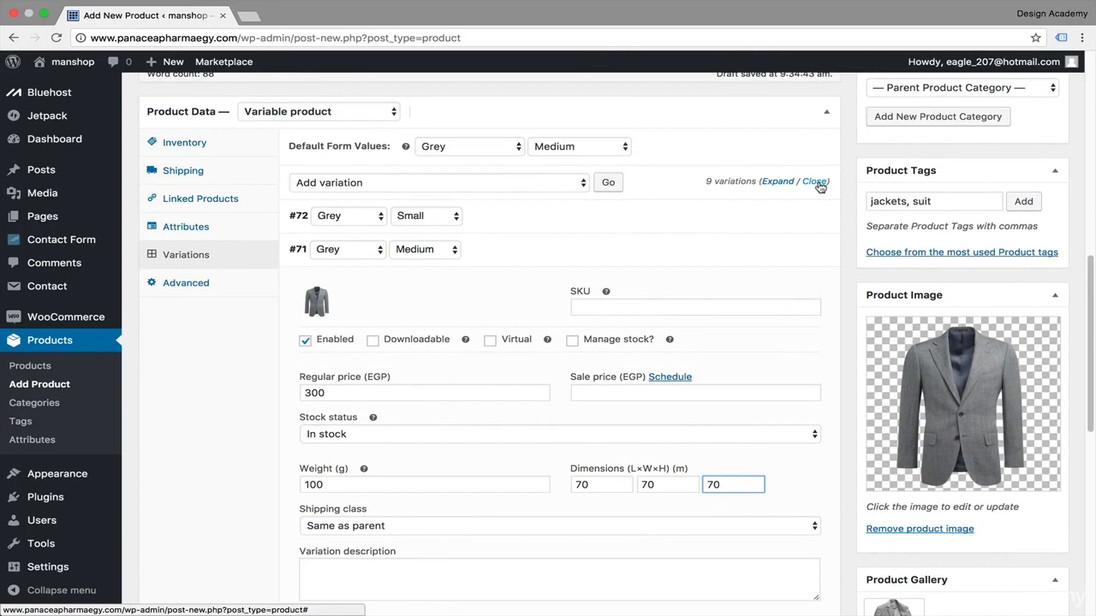
pyautogui.click(815, 182)
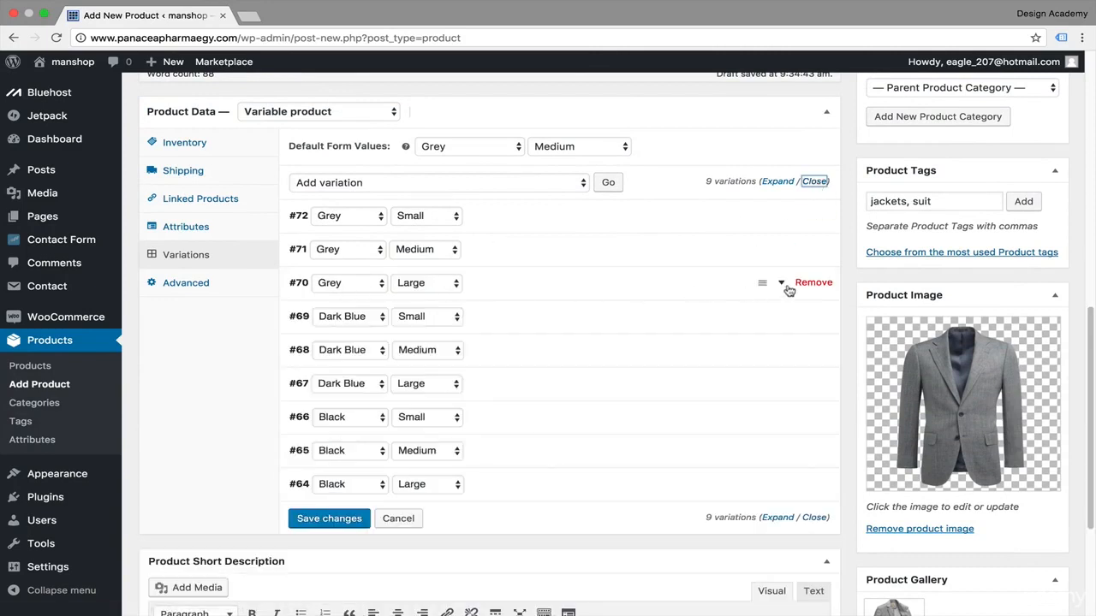
# Step: Open the Grey Large variation and set its regular price to 300 EGP
pyautogui.click(782, 285)
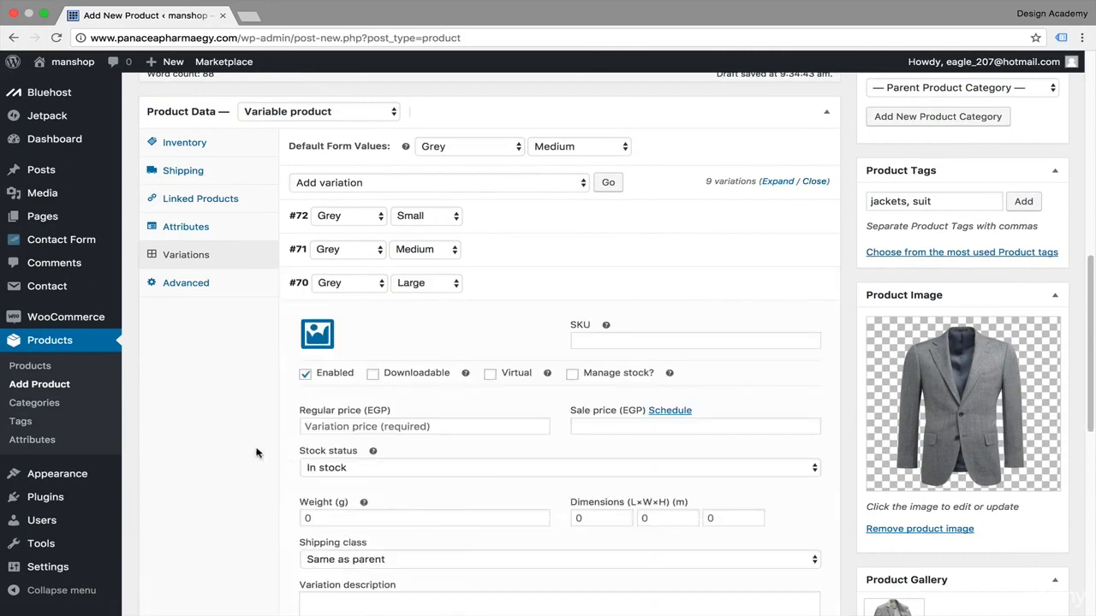
pyautogui.scroll(-1, 373, 449)
pyautogui.click(460, 368)
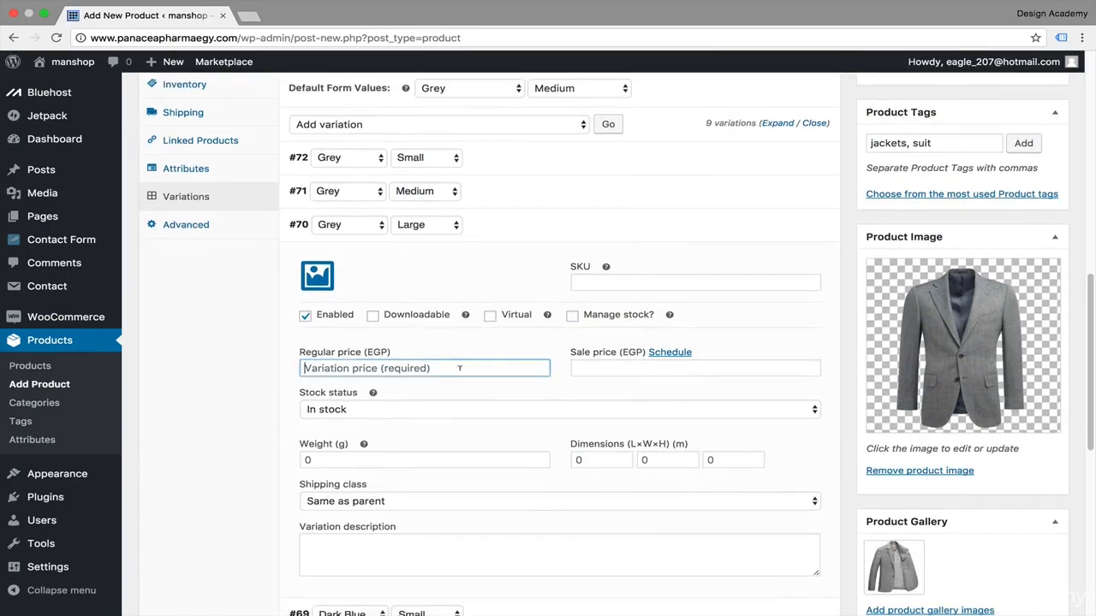
pyautogui.write('300')
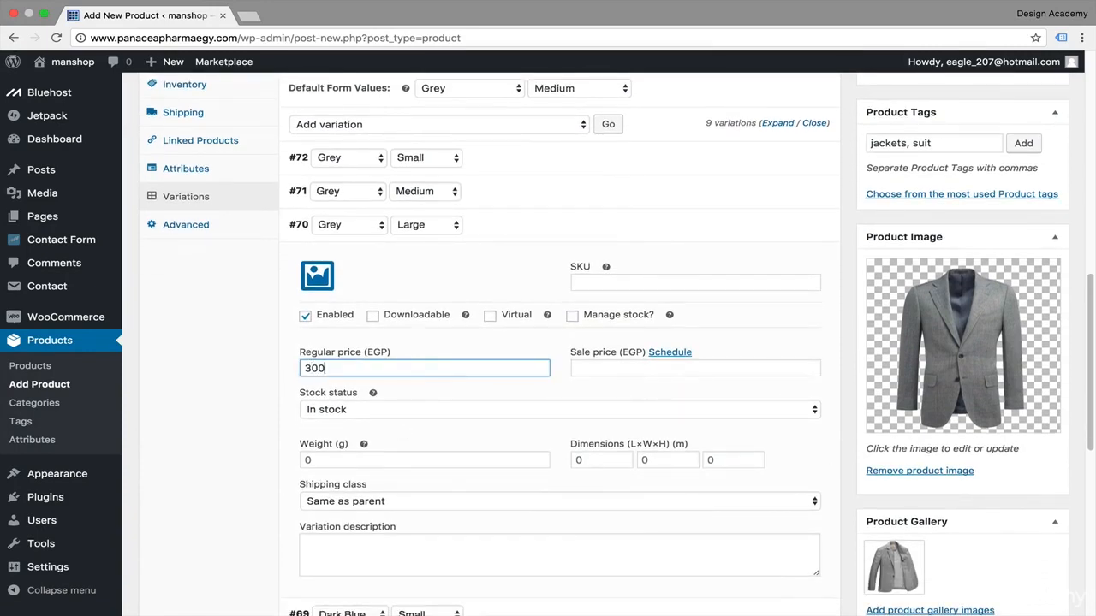
pyautogui.press('Tab')
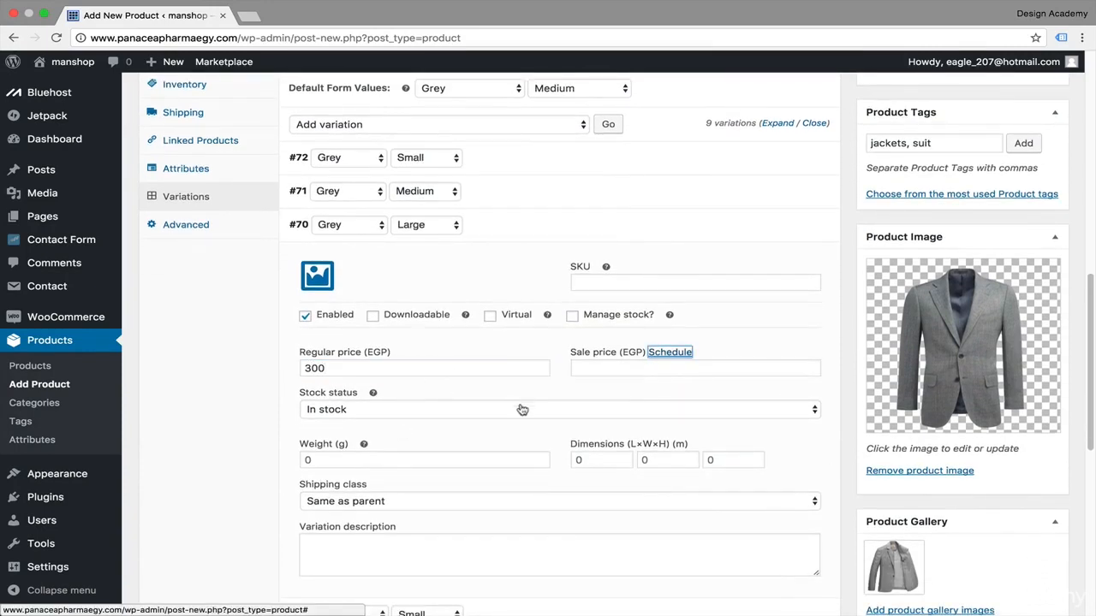
# Step: Set the Grey Large variation's weight to 100 g and dimensions to 70 × 70 × 70 m, then collapse the variations
pyautogui.scroll(-1, 436, 416)
pyautogui.click(426, 413)
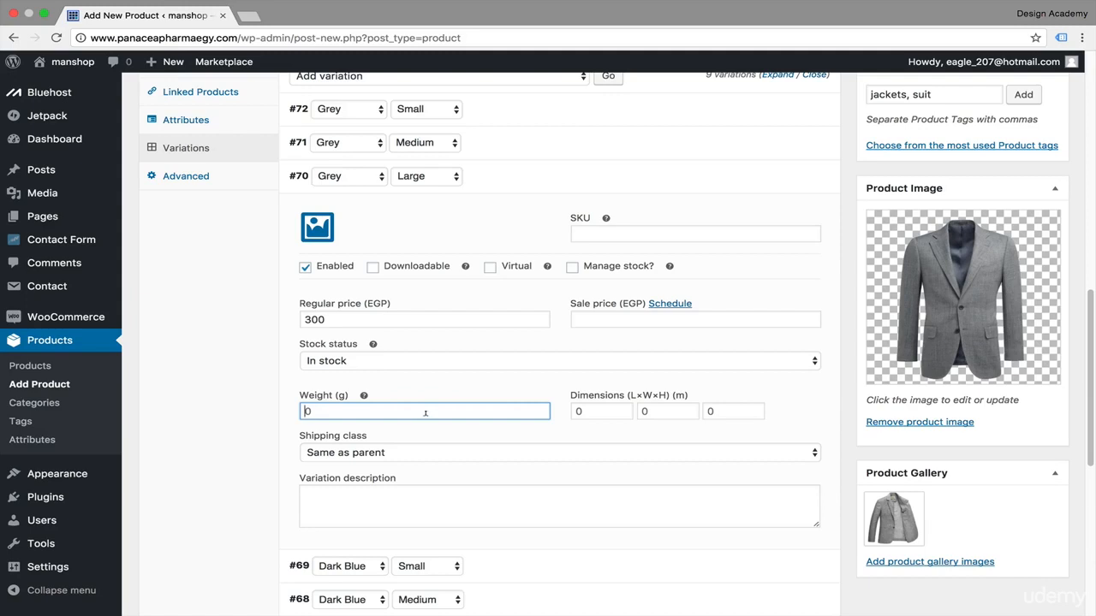
pyautogui.write('100')
pyautogui.press('Tab')
pyautogui.write('7')
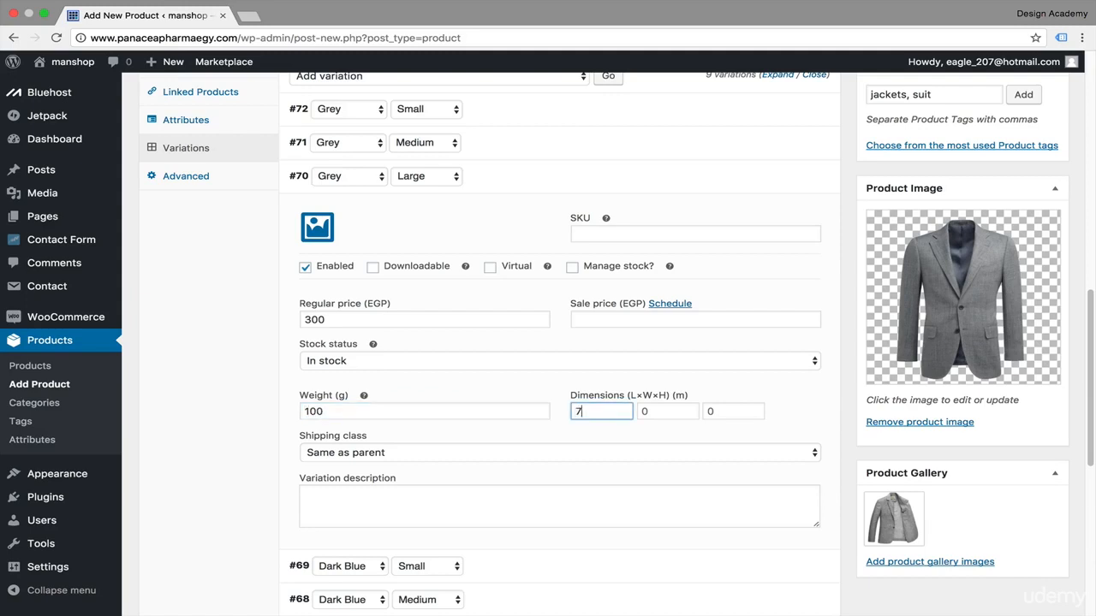
pyautogui.write('0')
pyautogui.press('Tab')
pyautogui.write('70')
pyautogui.press('Tab')
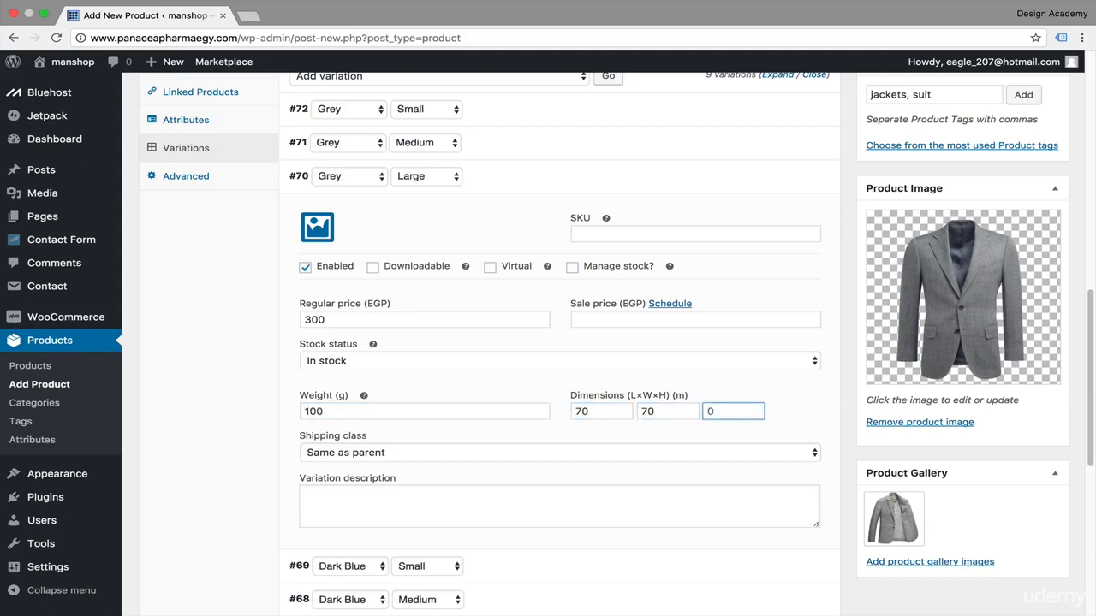
pyautogui.scroll(1, 816, 125)
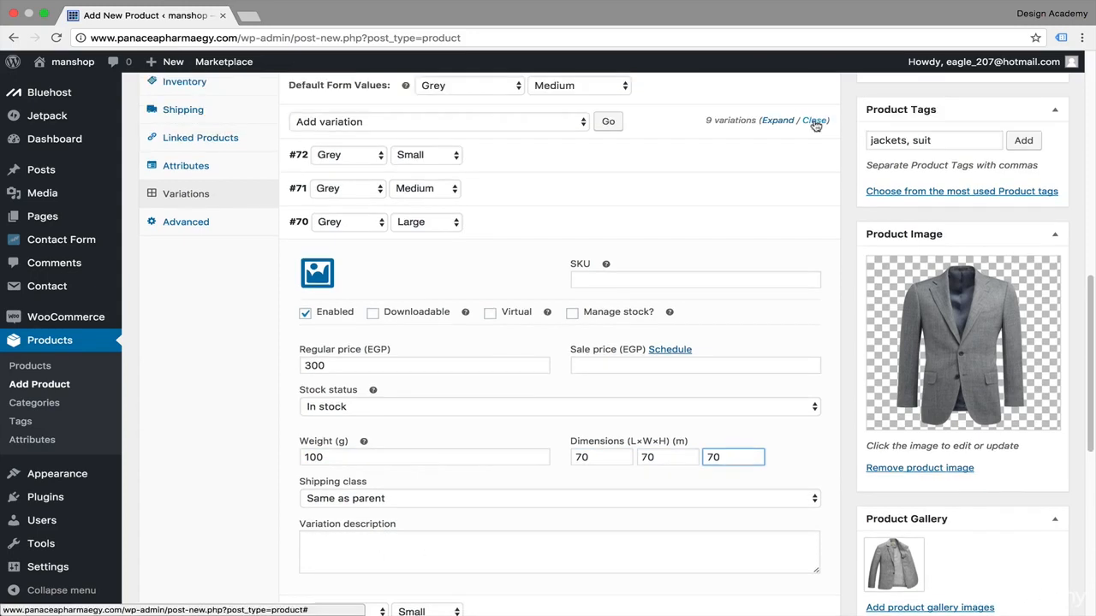
pyautogui.click(814, 120)
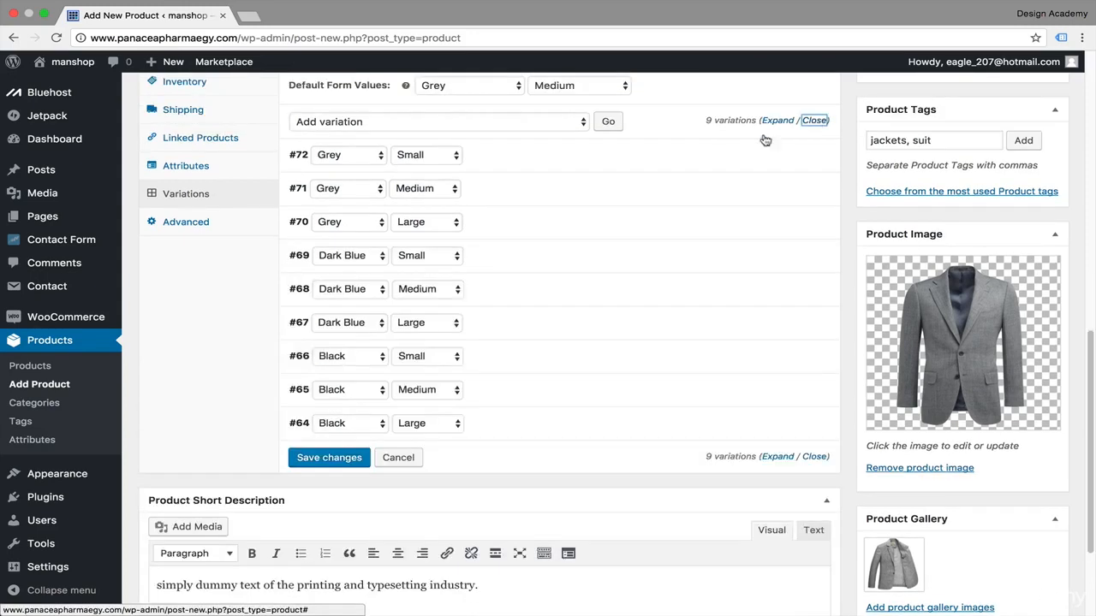
# Step: Open the Dark Blue Small variation and set its image to the dark blue jacket c15sj304_ink_1_220_265.png
pyautogui.click(381, 257)
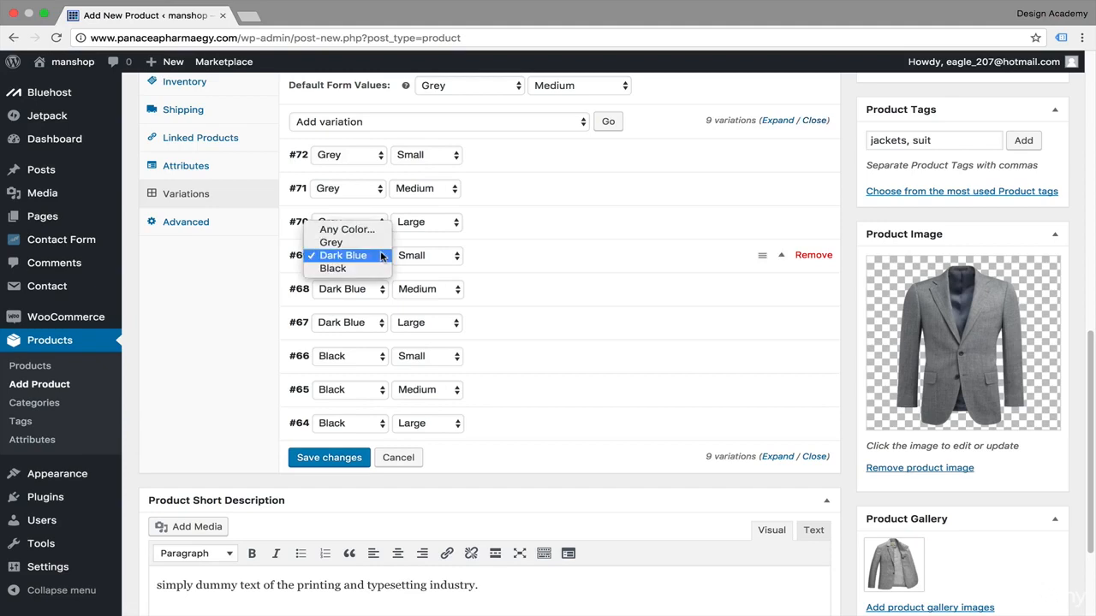
pyautogui.click(477, 271)
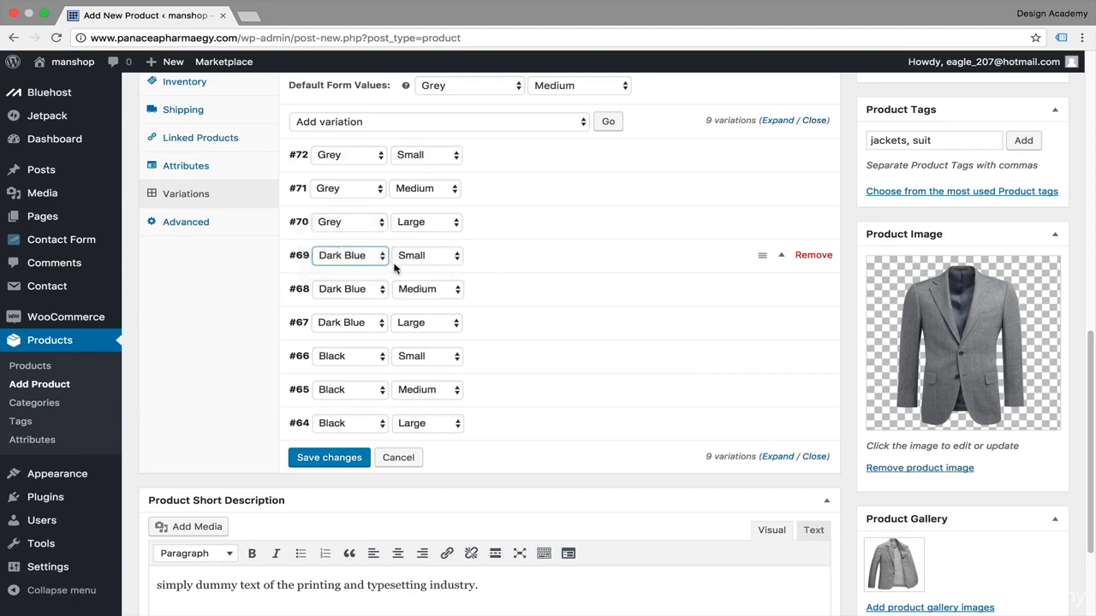
pyautogui.click(785, 260)
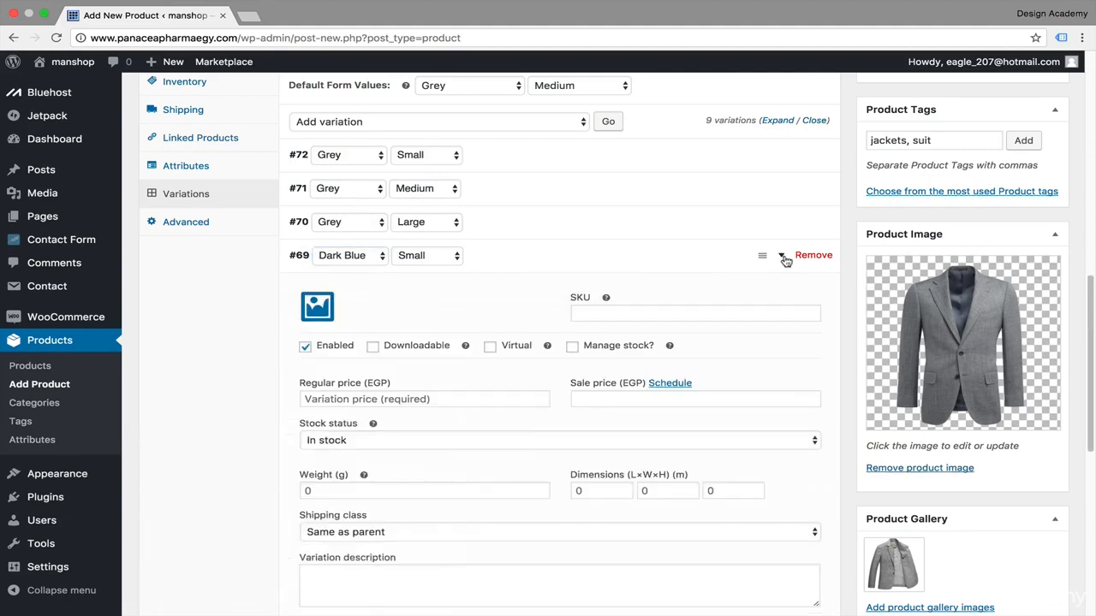
pyautogui.click(311, 305)
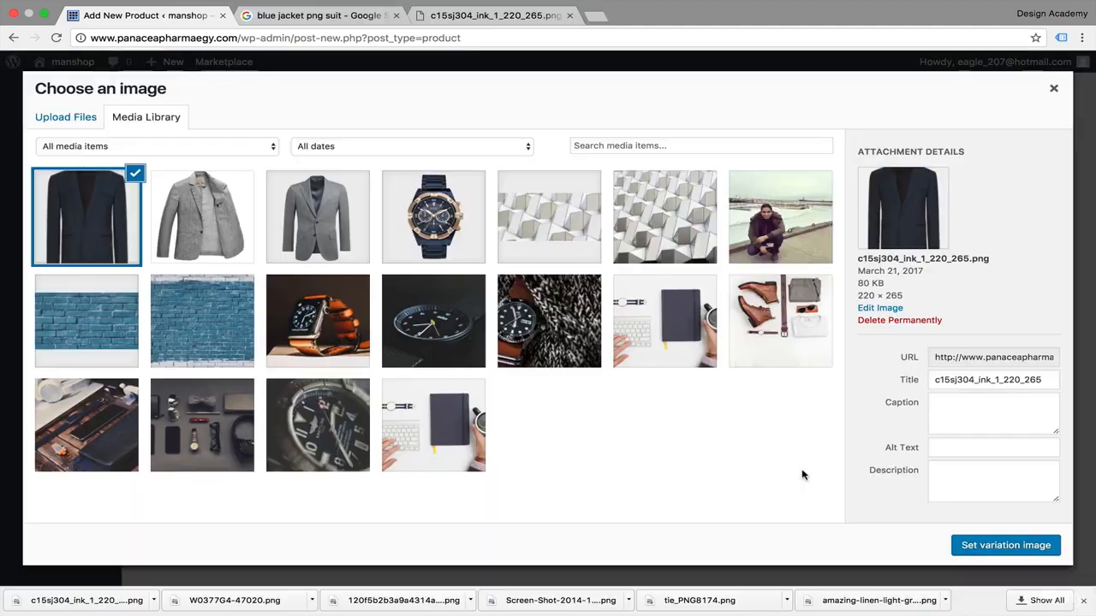
pyautogui.click(1005, 546)
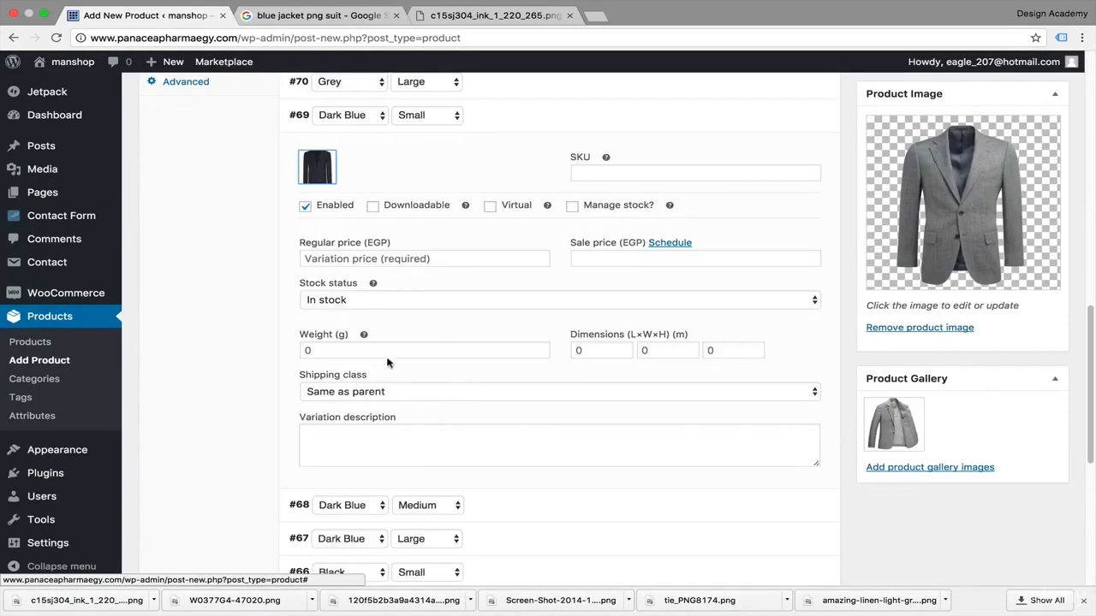
# Step: Set the Dark Blue Small variation's regular price to 300 EGP and its weight to 100 g
pyautogui.click(370, 252)
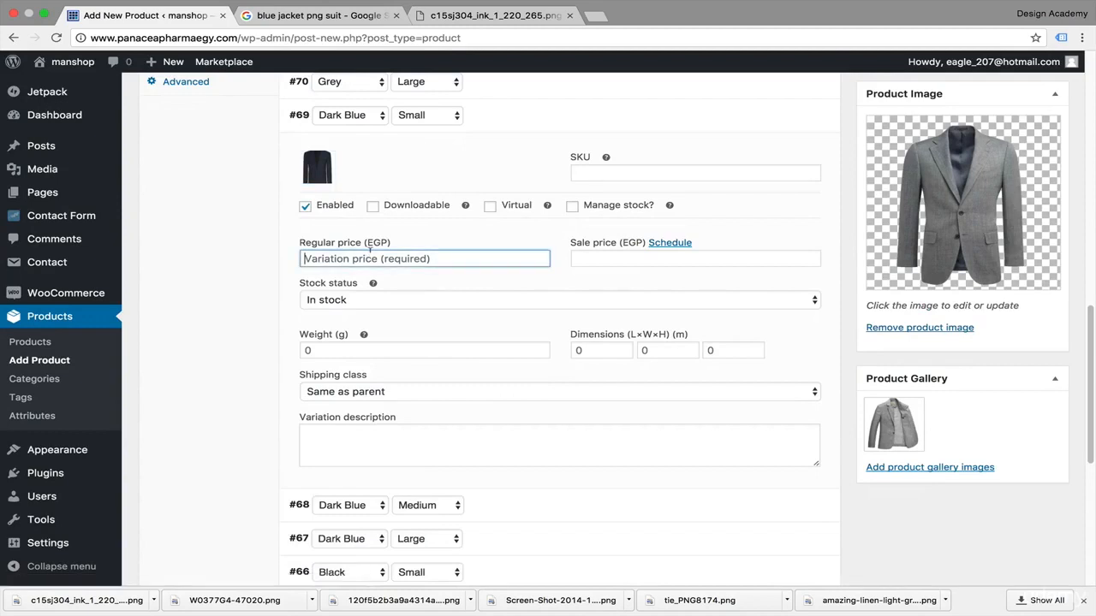
pyautogui.write('300')
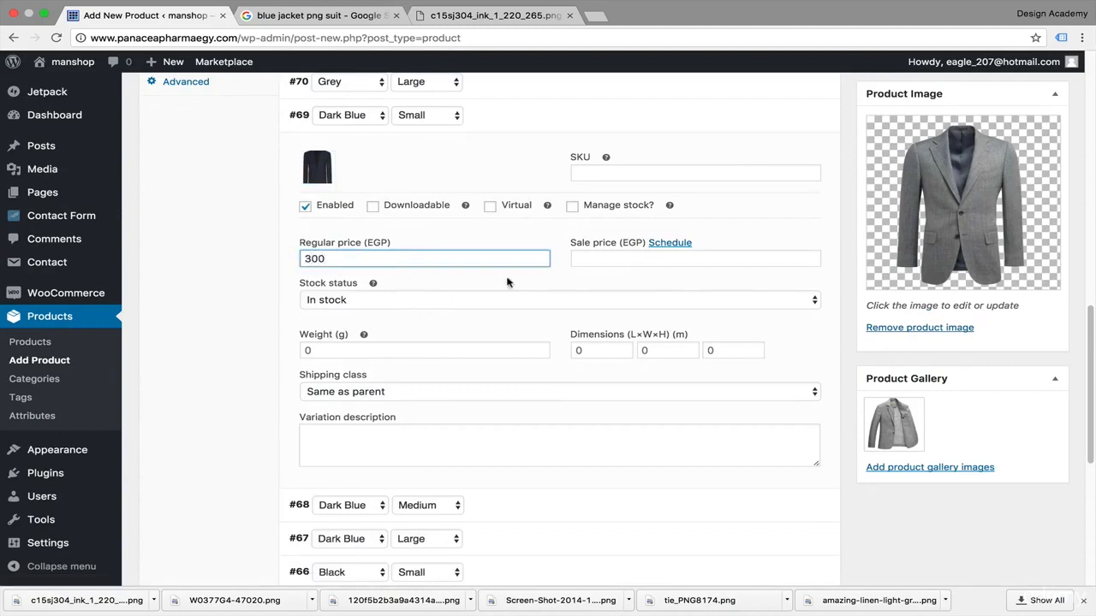
pyautogui.click(404, 346)
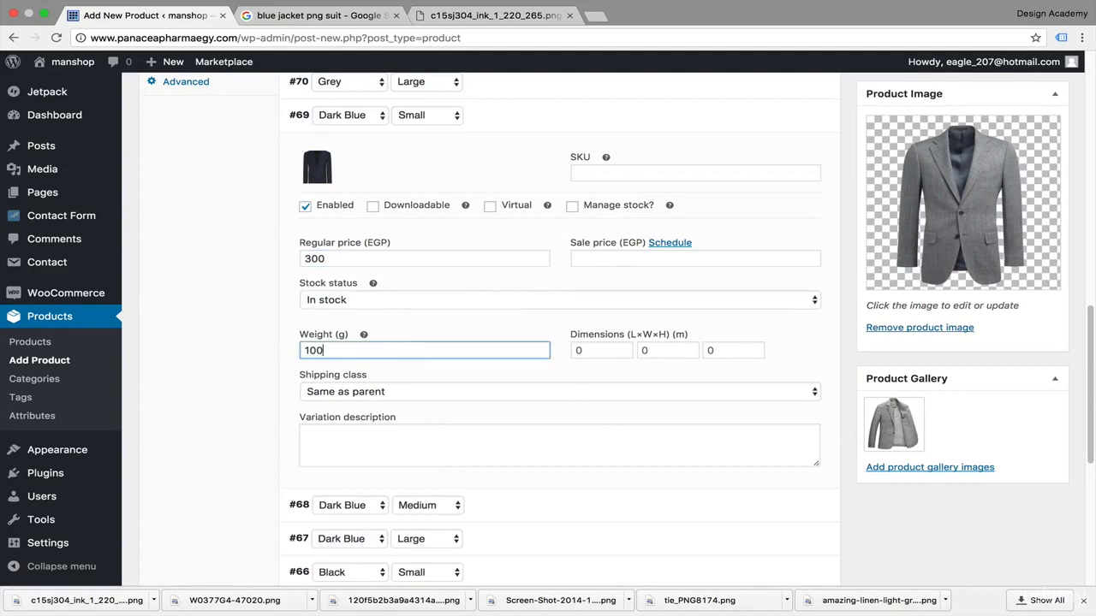
# Step: Set the Dark Blue Small variation's dimensions to 70 × 70 × 70 m and collapse the variations
pyautogui.click(601, 350)
pyautogui.write('70')
pyautogui.press('Tab')
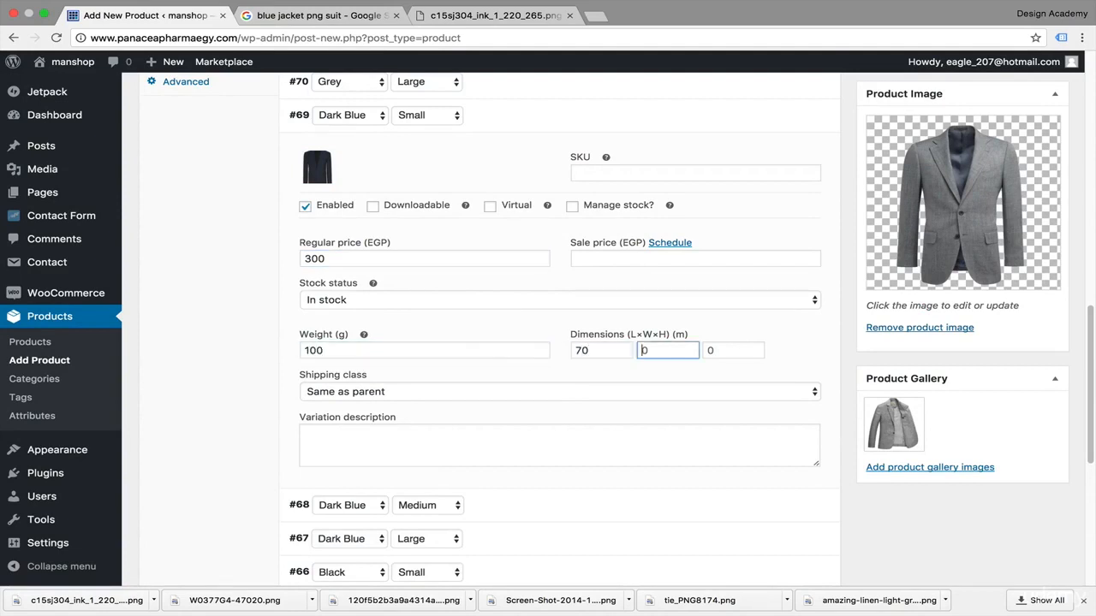
pyautogui.write('70')
pyautogui.press('Tab')
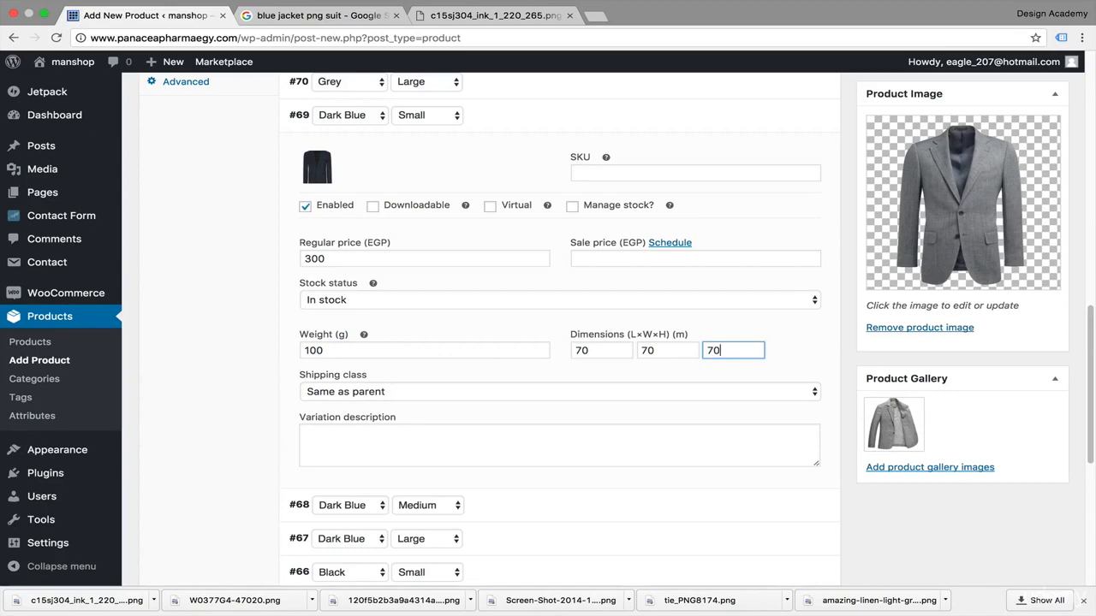
pyautogui.scroll(3, 508, 340)
pyautogui.click(814, 115)
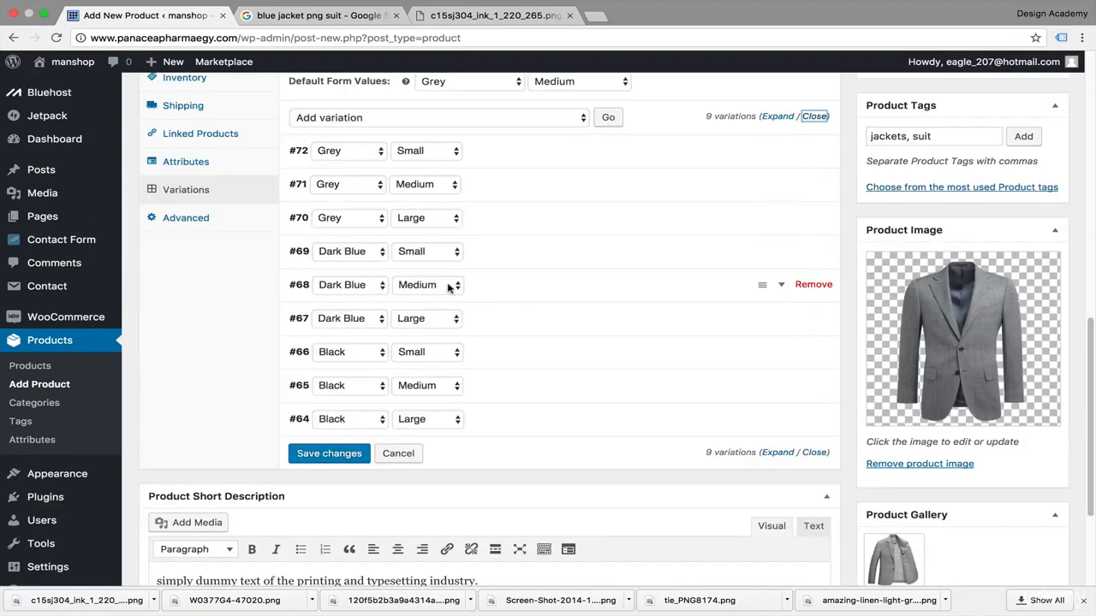
# Step: Open the Dark Blue Medium variation and set its image to the dark blue jacket c15sj304_ink_1_220_265.png
pyautogui.click(777, 287)
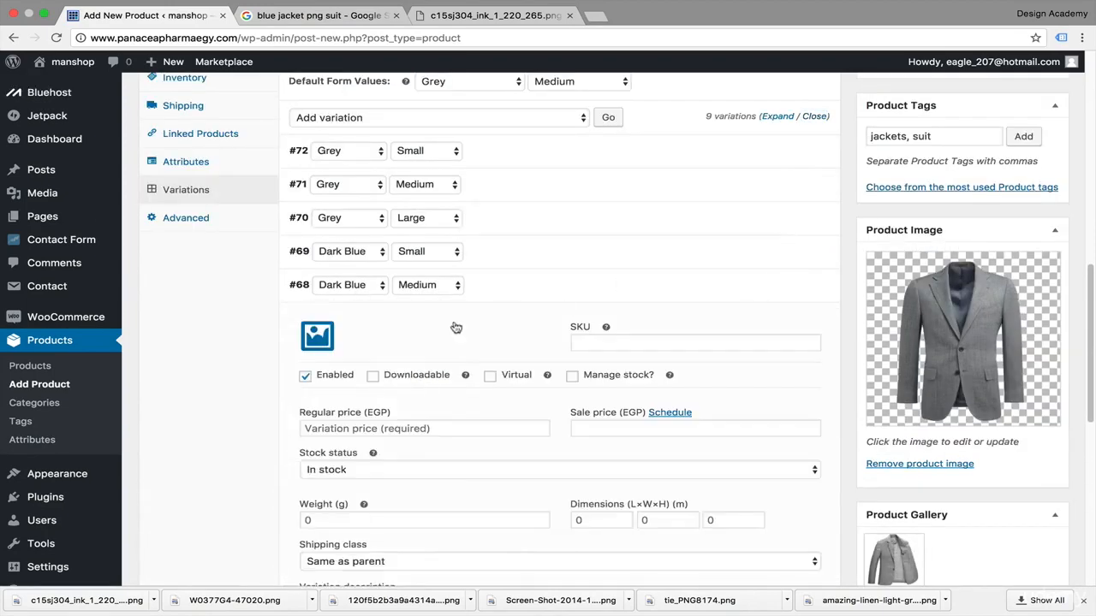
pyautogui.click(316, 338)
pyautogui.click(68, 207)
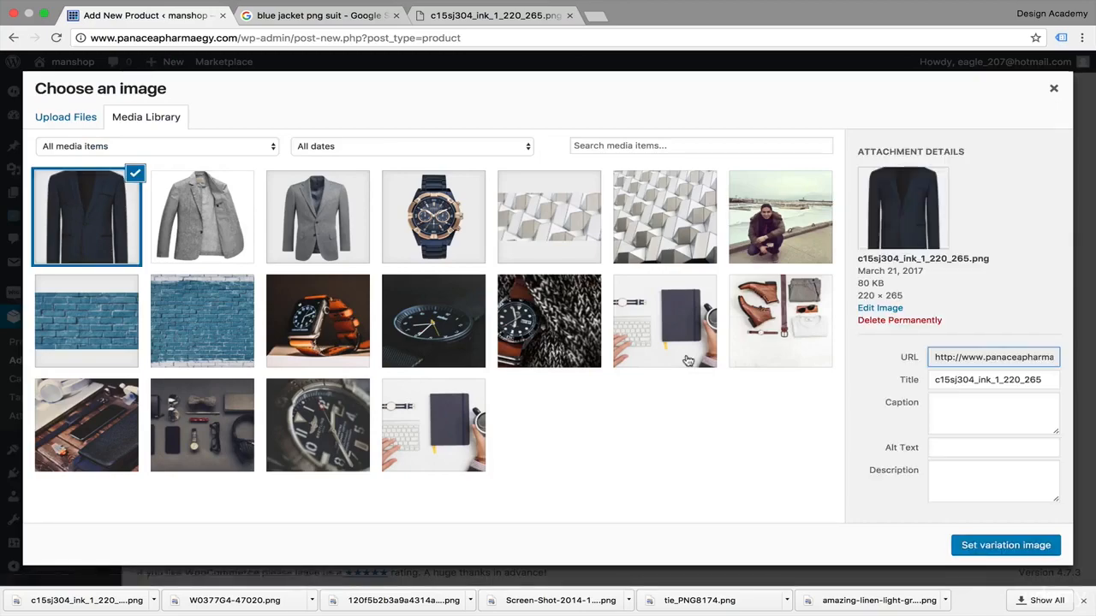
pyautogui.click(976, 545)
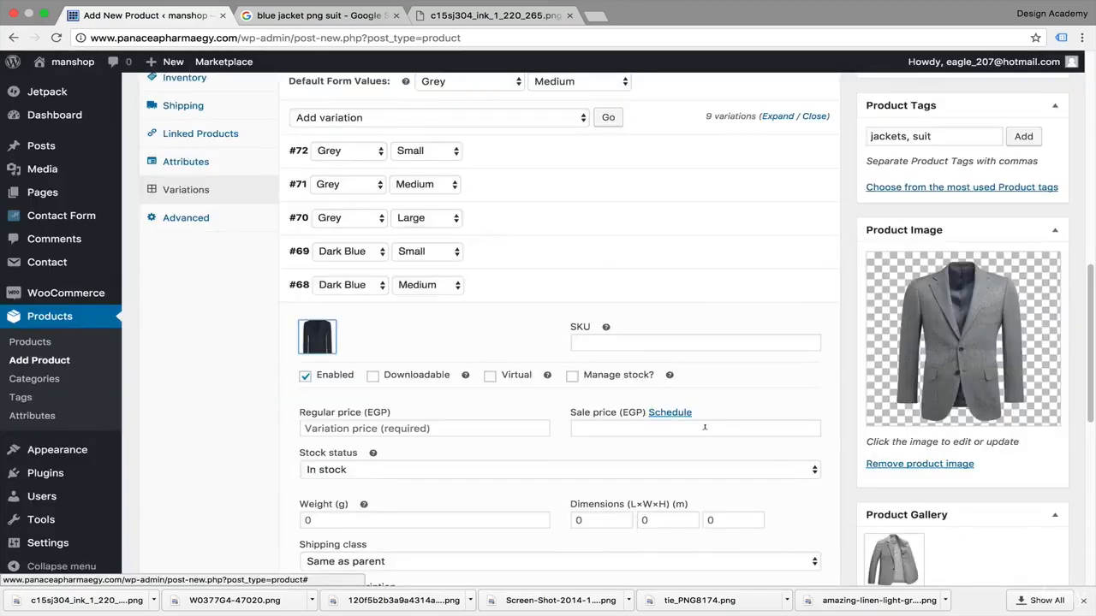
# Step: Set the Dark Blue Medium variation's regular price to 300 EGP
pyautogui.scroll(-2, 705, 428)
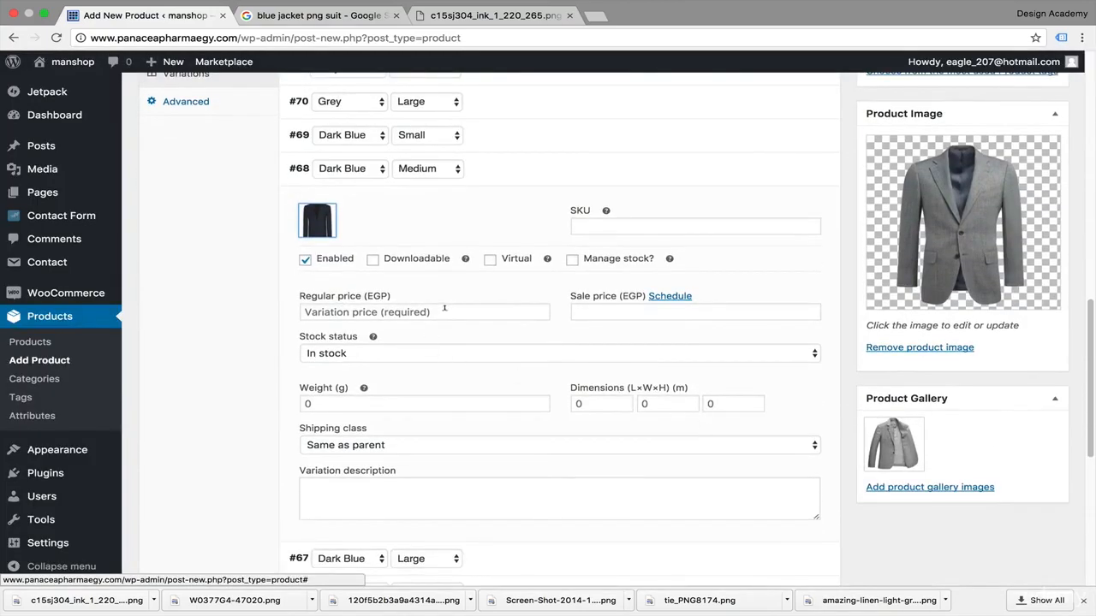
pyautogui.click(444, 311)
pyautogui.write('300')
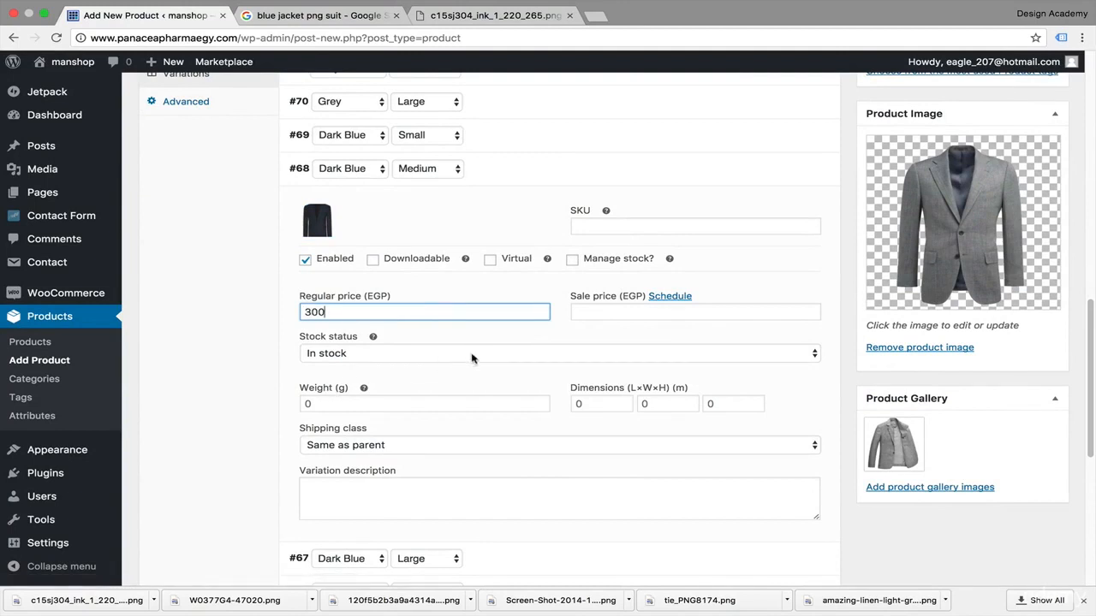
# Step: Set the Dark Blue Medium variation's weight to 100 g and its dimensions to 70 × 70 × 70 m, then collapse it
pyautogui.click(422, 400)
pyautogui.write('100')
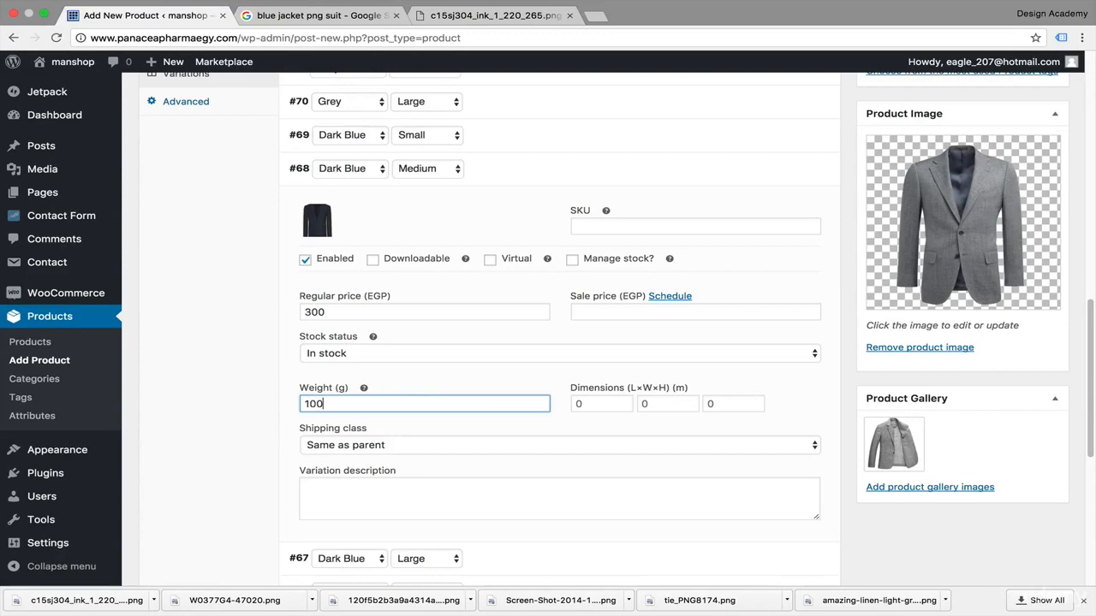
pyautogui.press('Tab')
pyautogui.write('70')
pyautogui.press('Tab')
pyautogui.write('70')
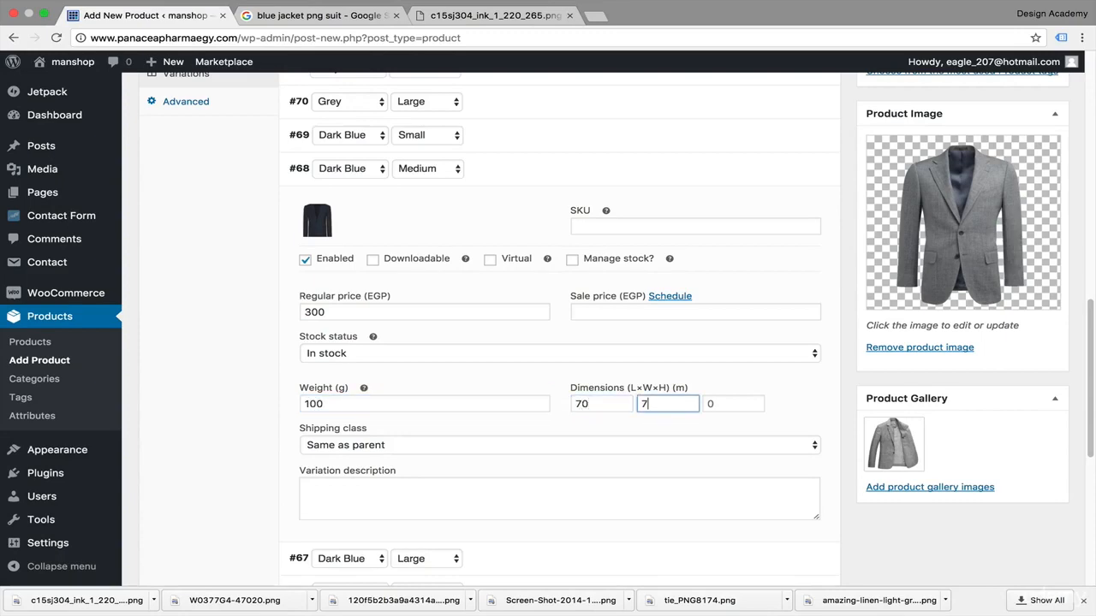
pyautogui.press('Tab')
pyautogui.write('70')
pyautogui.scroll(5, 809, 254)
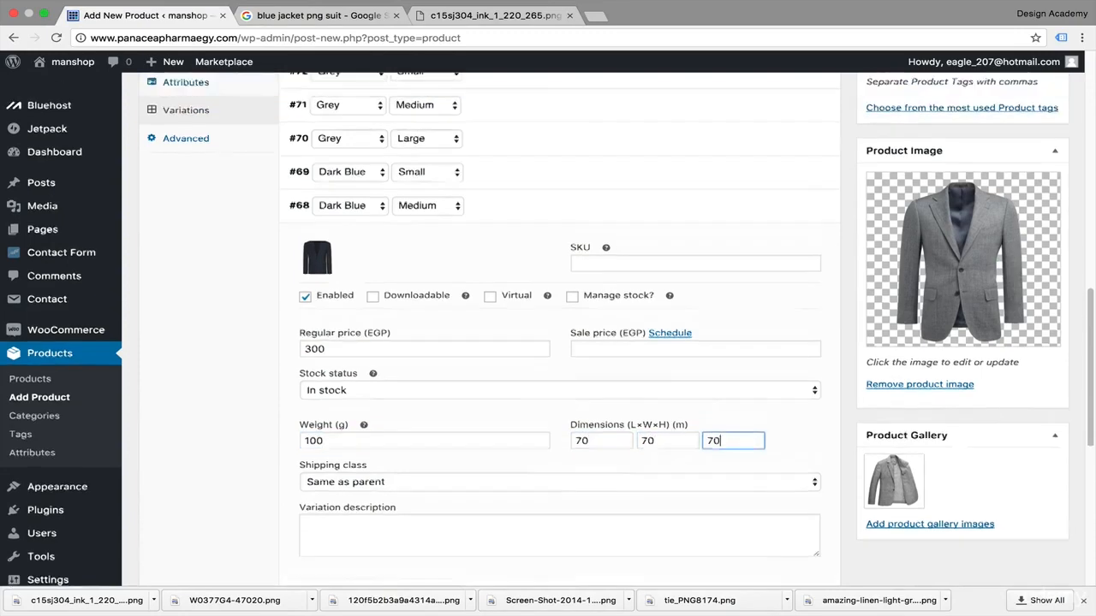
pyautogui.click(813, 250)
pyautogui.scroll(-3, 809, 254)
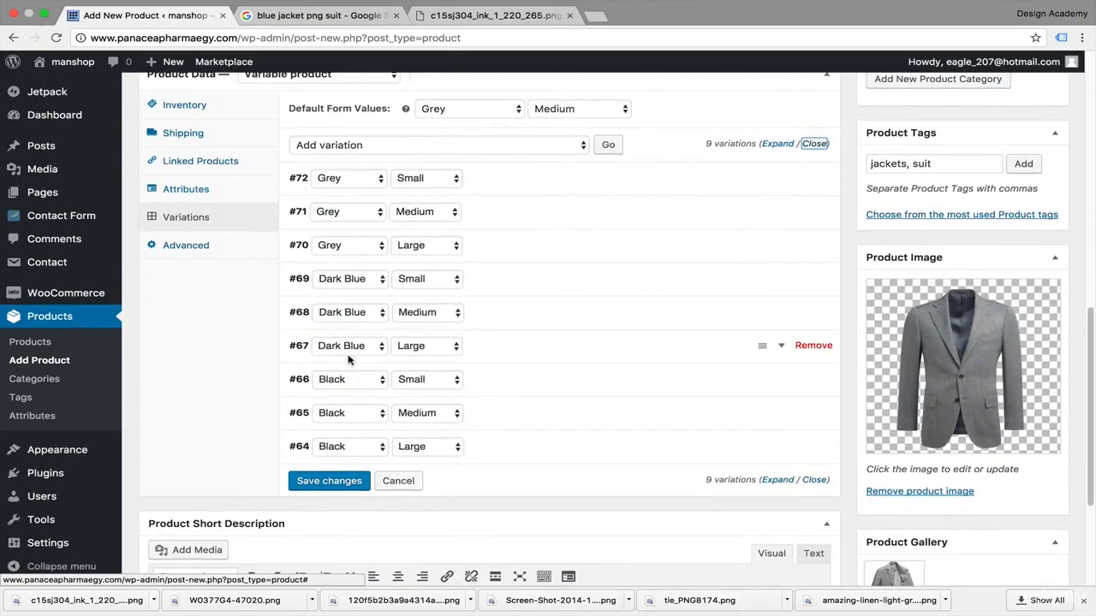
# Step: Open the Dark Blue Large variation and set its image to the dark blue jacket from the media library
pyautogui.click(772, 347)
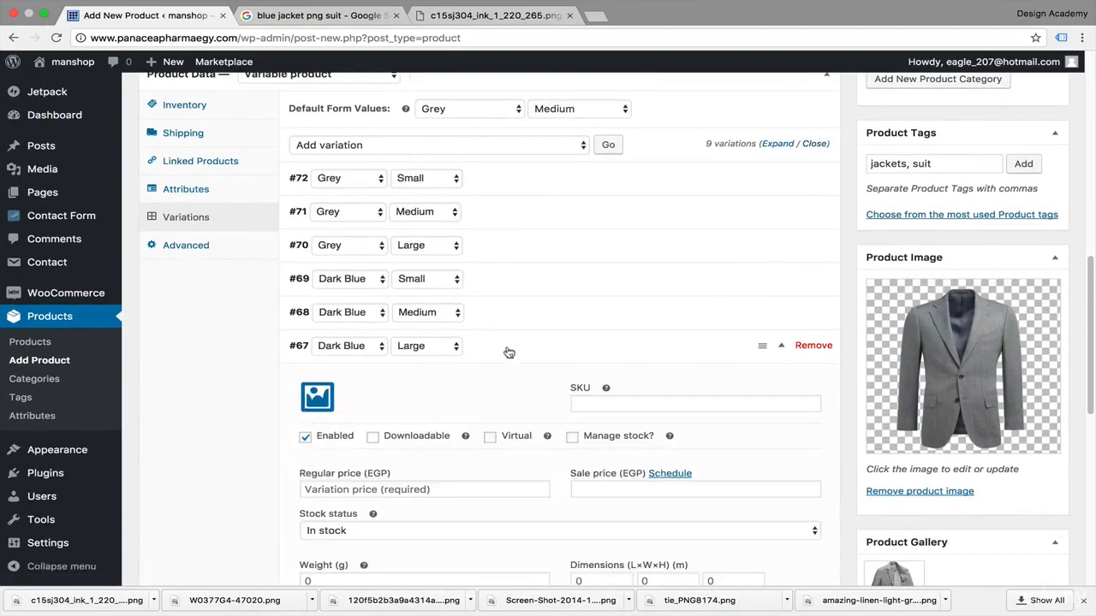
pyautogui.click(313, 401)
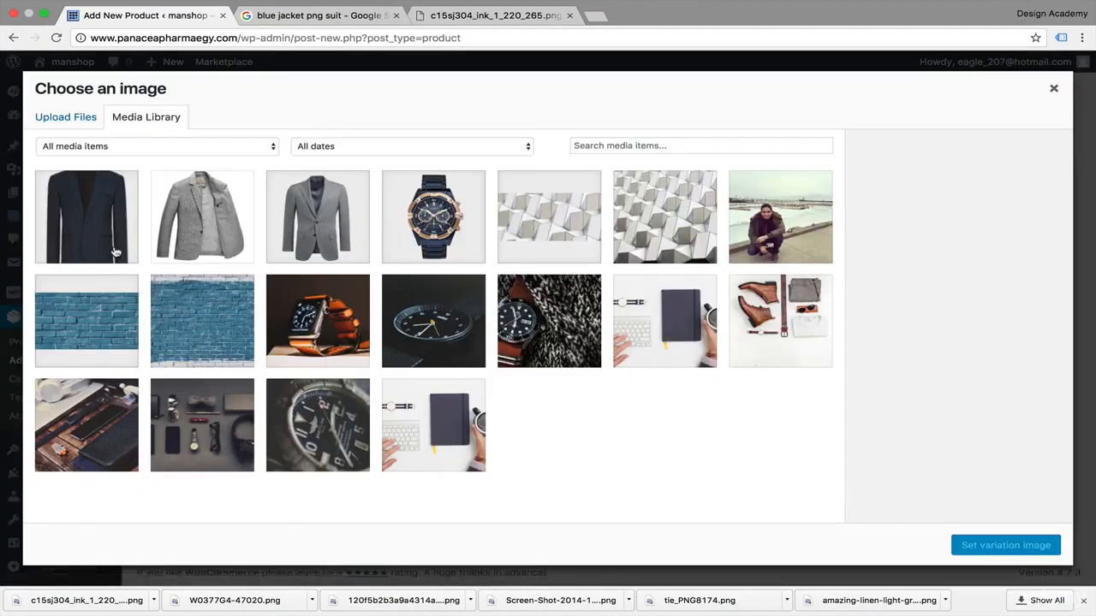
pyautogui.click(116, 253)
pyautogui.click(1026, 548)
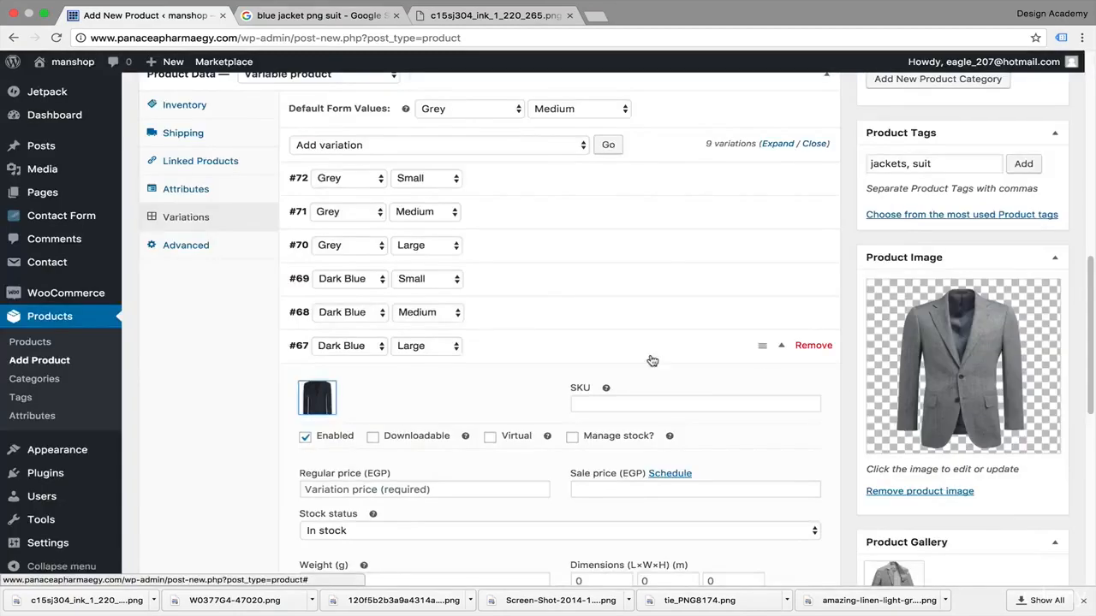
# Step: Set the Dark Blue Large variation's regular price to 400 EGP
pyautogui.scroll(-4, 654, 361)
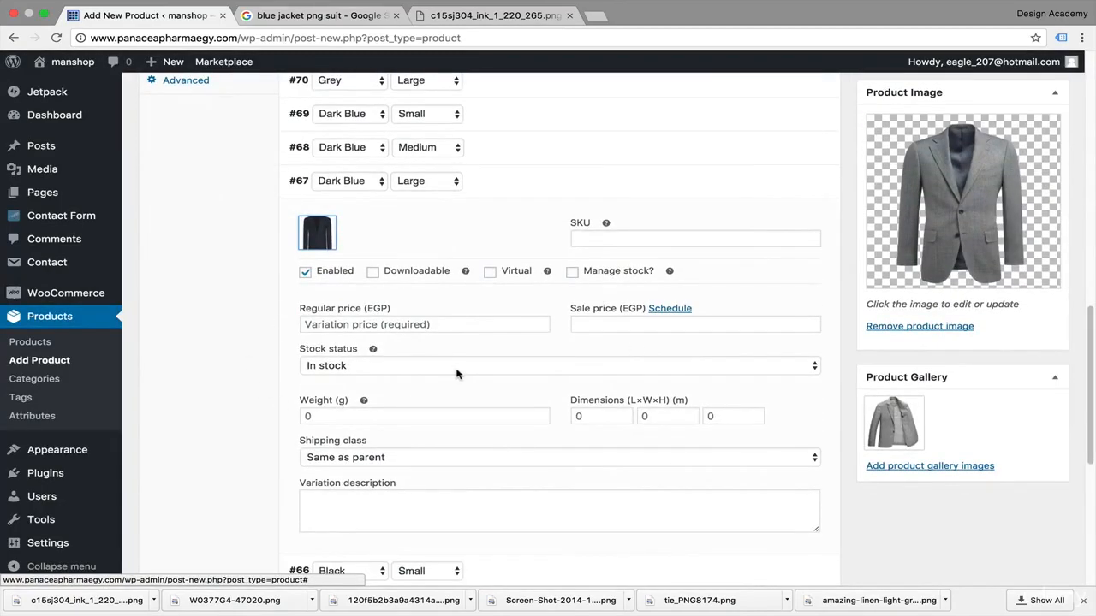
pyautogui.click(454, 323)
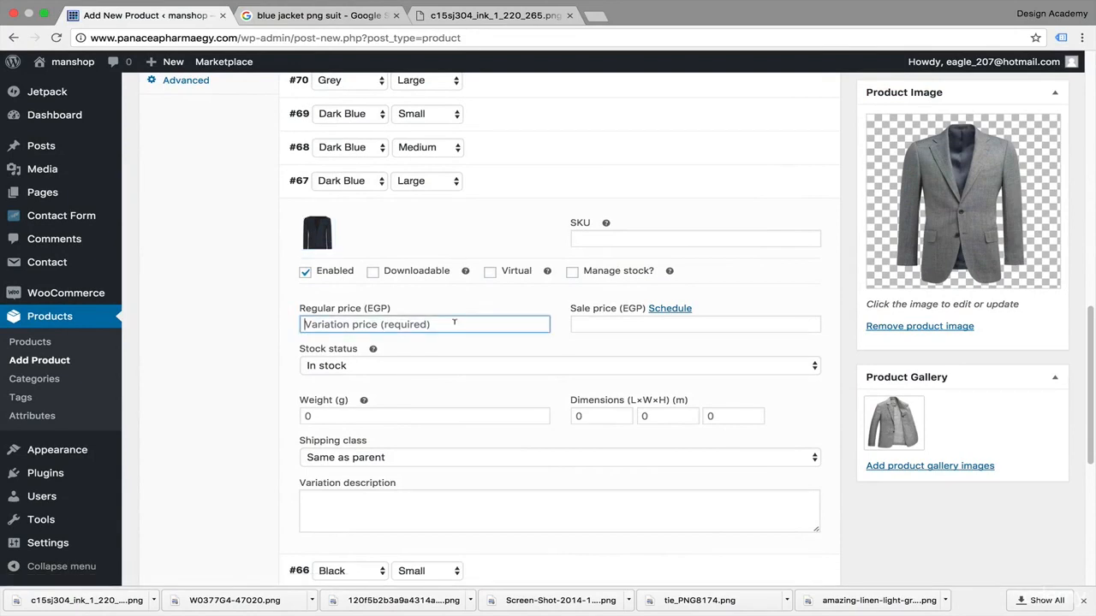
pyautogui.write('400')
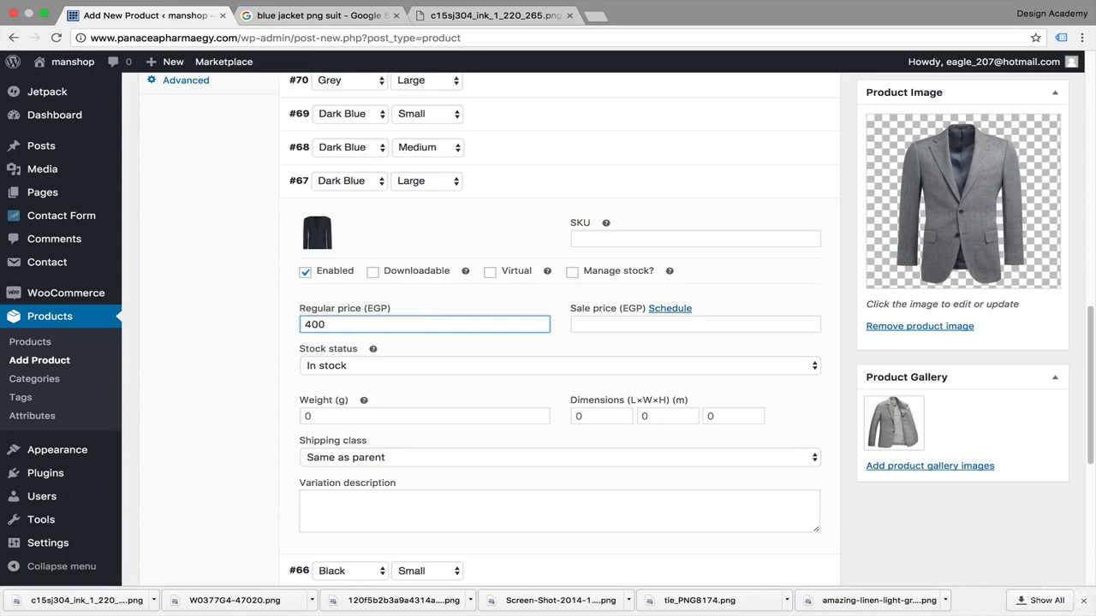
# Step: Set the Dark Blue Large variation's weight to 100 g and dimensions to 70 × 70 × 70 m, then collapse all variations
pyautogui.press('Tab')
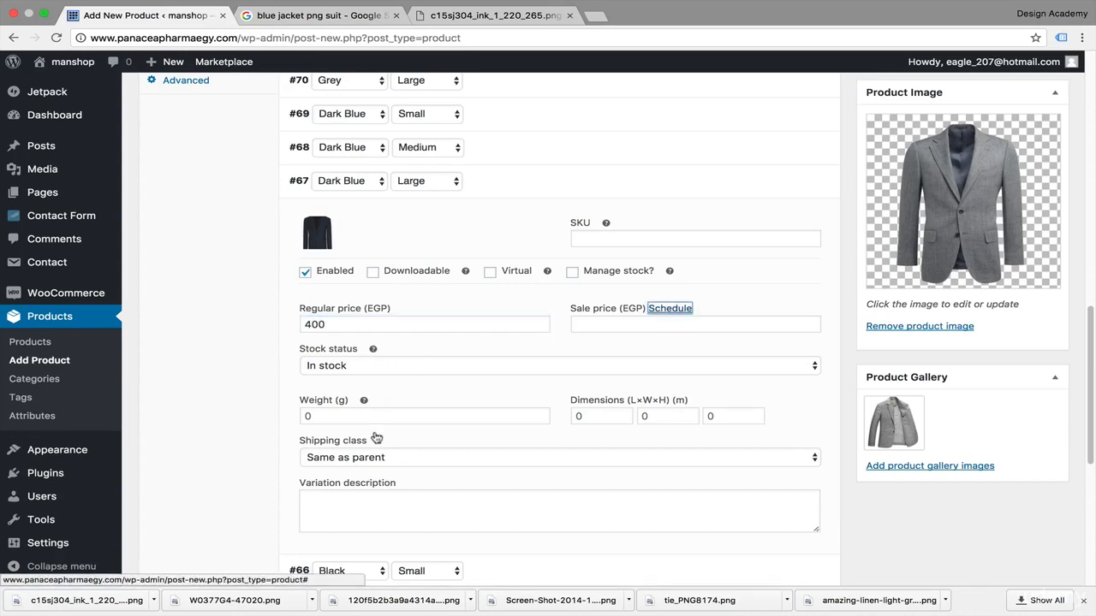
pyautogui.click(420, 415)
pyautogui.write('100')
pyautogui.press('Tab')
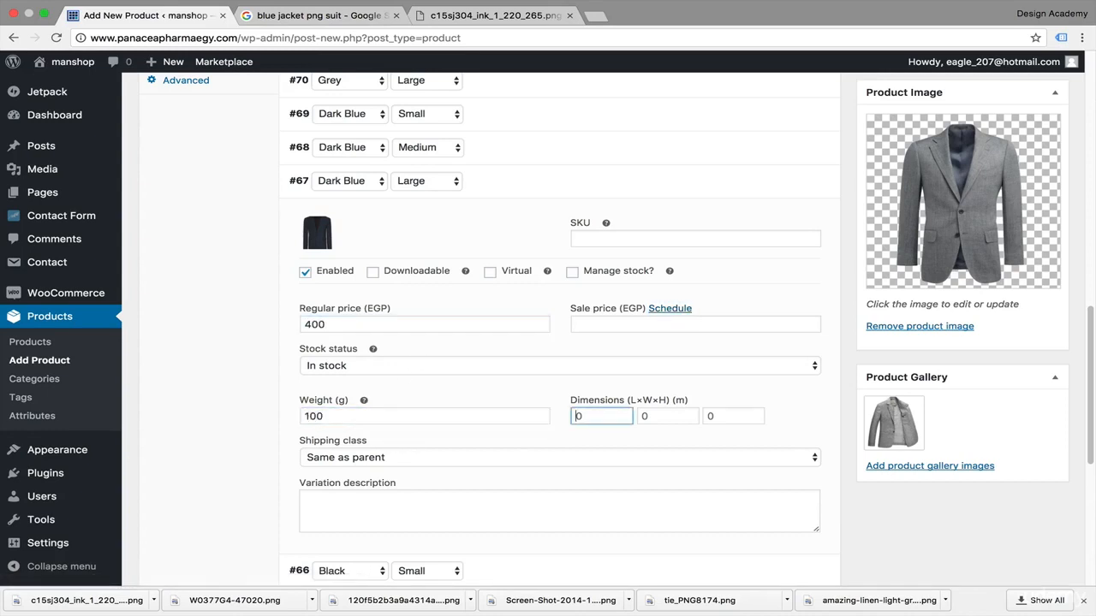
pyautogui.write('70')
pyautogui.press('Tab')
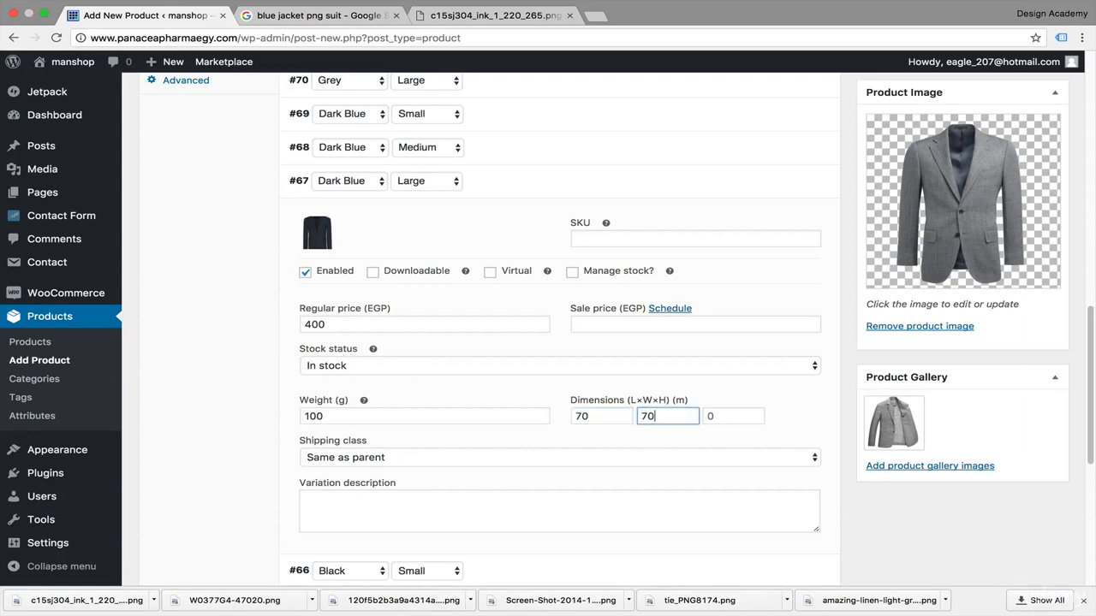
pyautogui.press('Tab')
pyautogui.write('7')
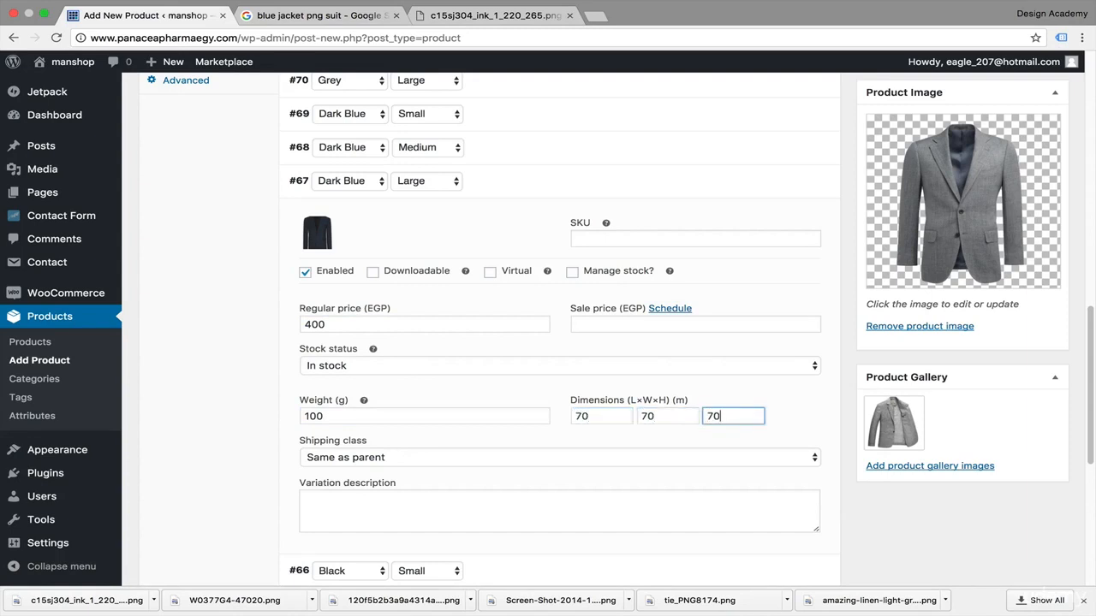
pyautogui.scroll(3, 677, 471)
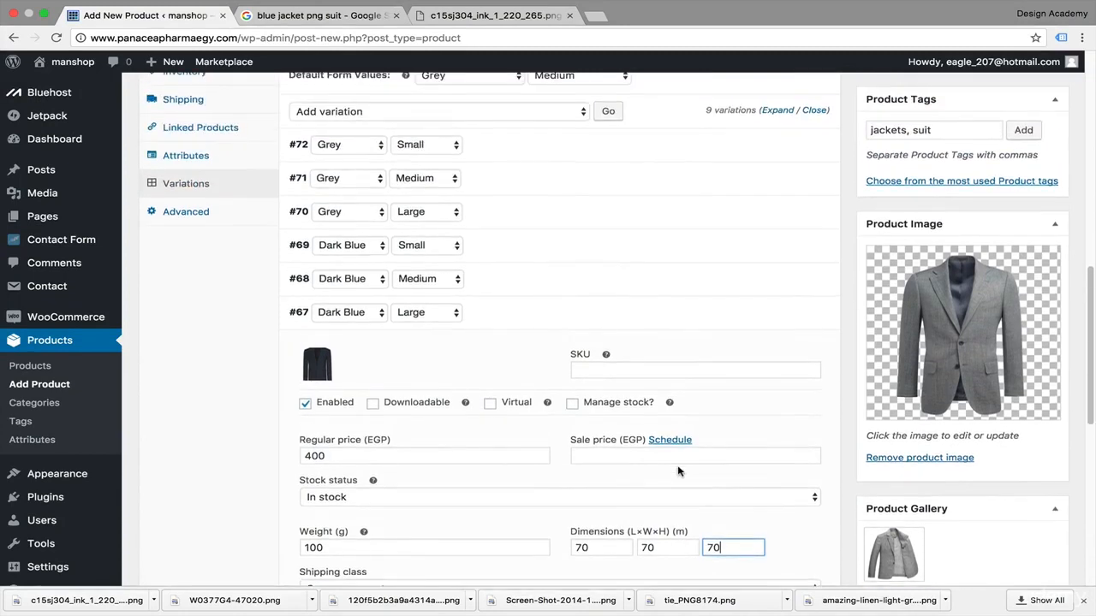
pyautogui.scroll(1, 676, 469)
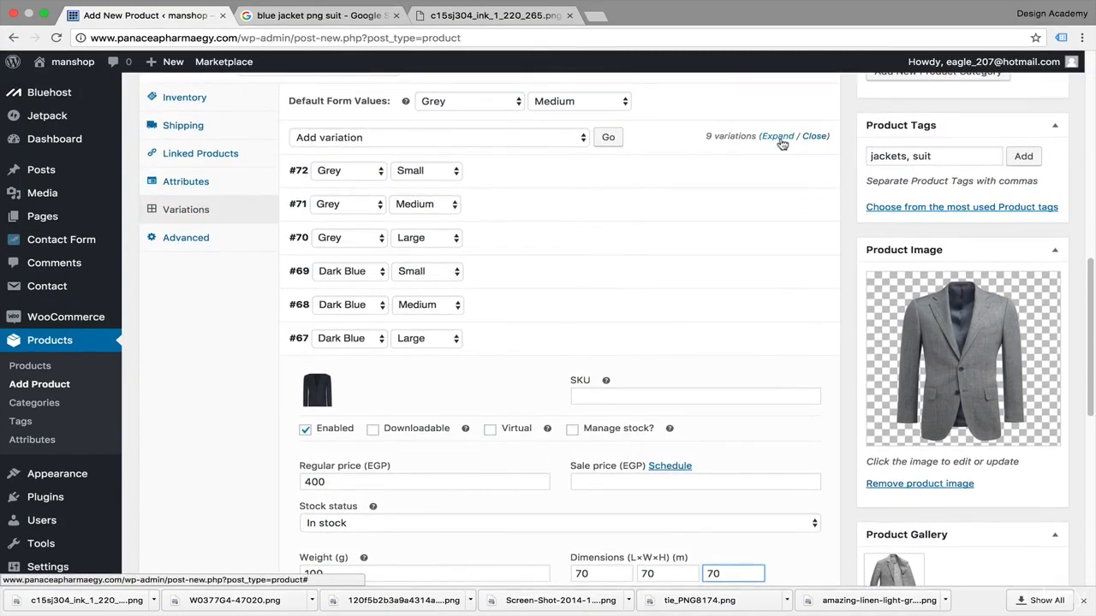
pyautogui.click(816, 137)
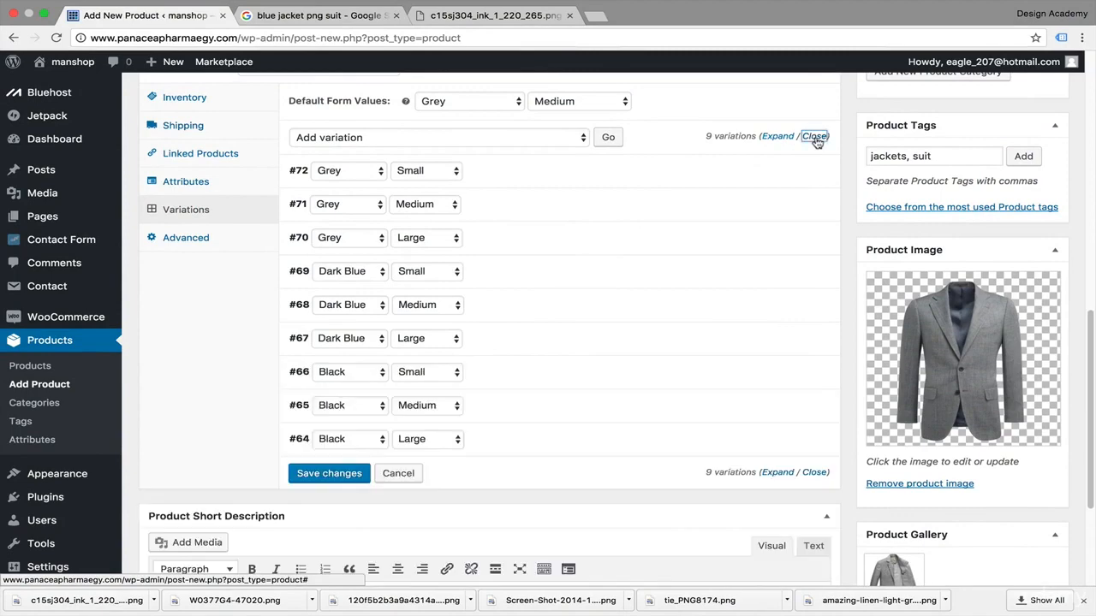
# Step: Open the Black Small variation, set its image to Burberry-Samford-Sport-Jacket.jpg and its regular price to 500 EGP
pyautogui.click(781, 376)
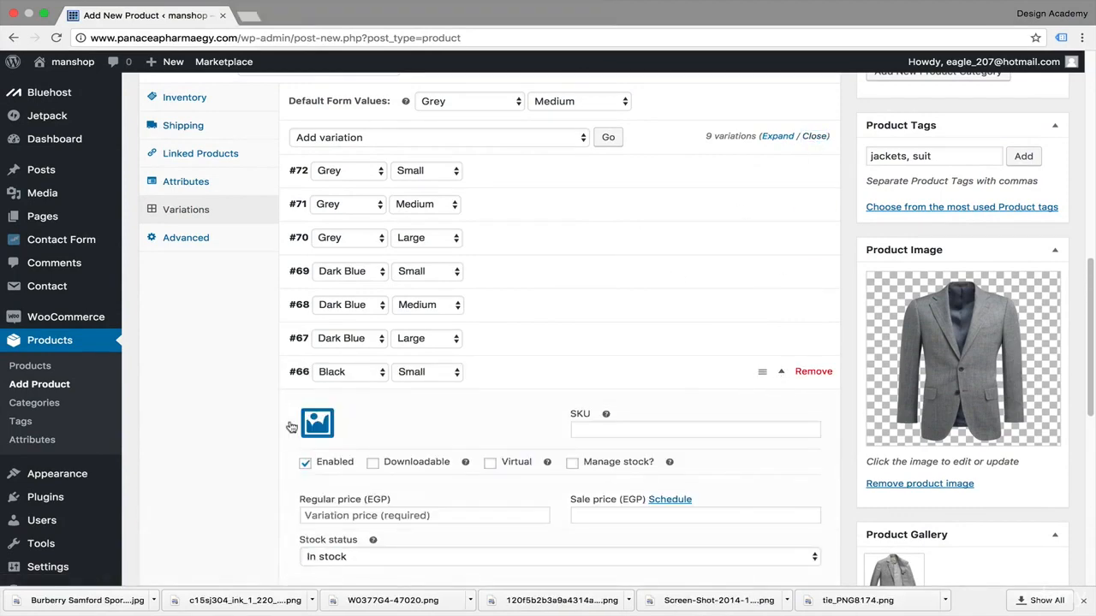
pyautogui.click(295, 426)
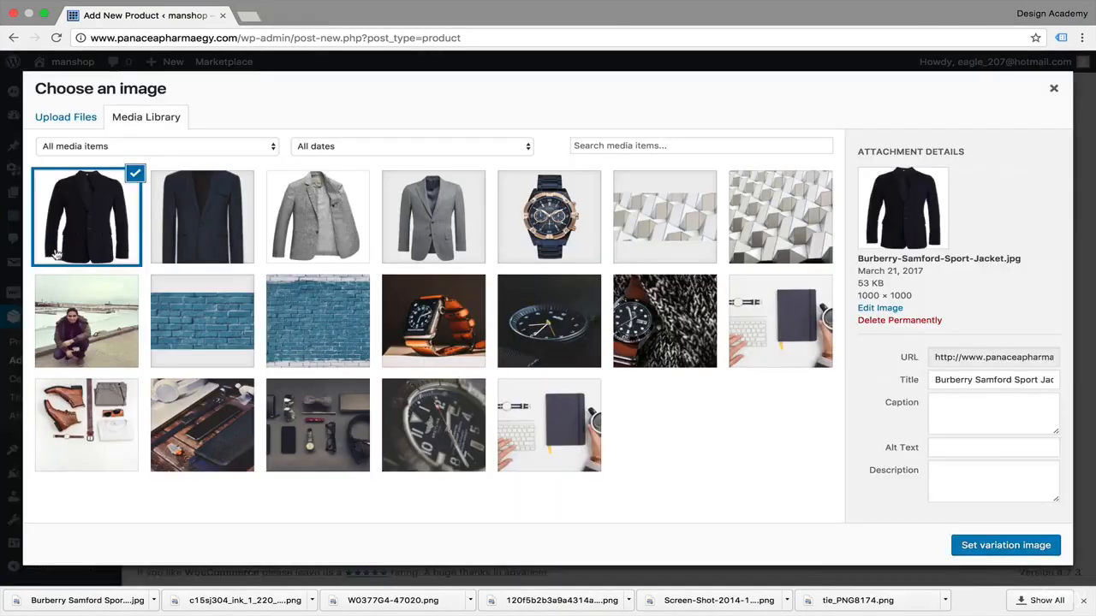
pyautogui.click(986, 548)
pyautogui.scroll(-4, 503, 419)
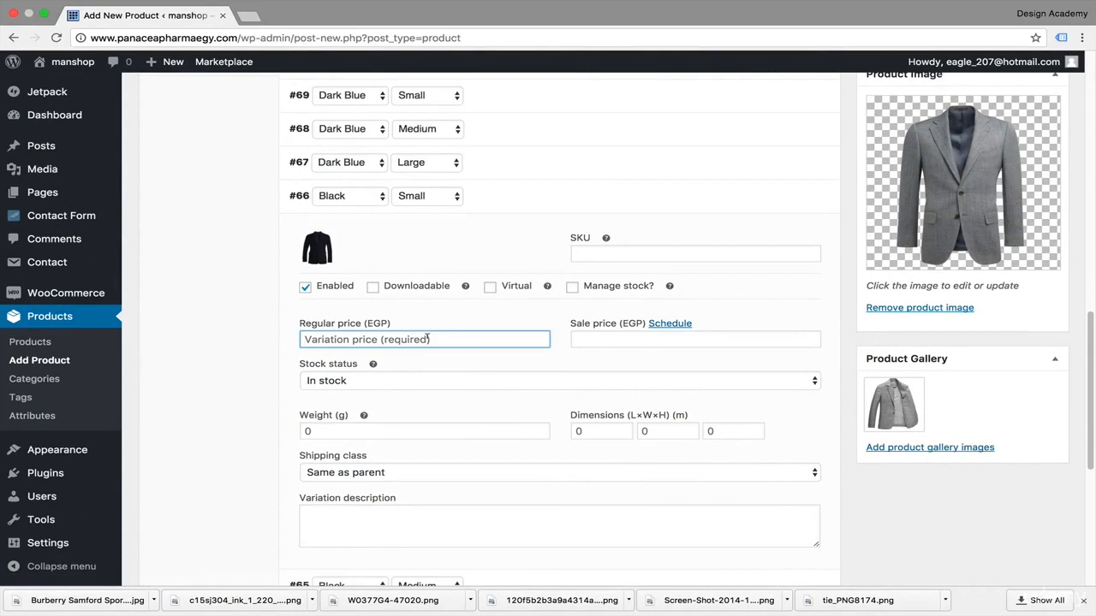
pyautogui.write('500')
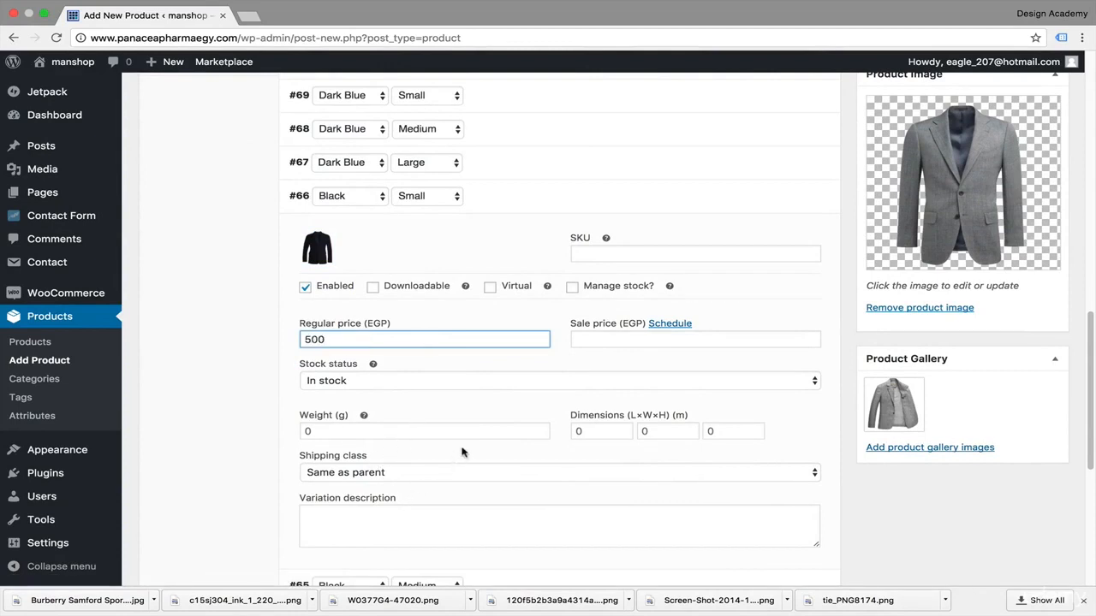
# Step: Set the Black Small variation's weight to 100 g and dimensions to 70 × 70 × 70 m, then collapse the variations
pyautogui.scroll(-1, 463, 452)
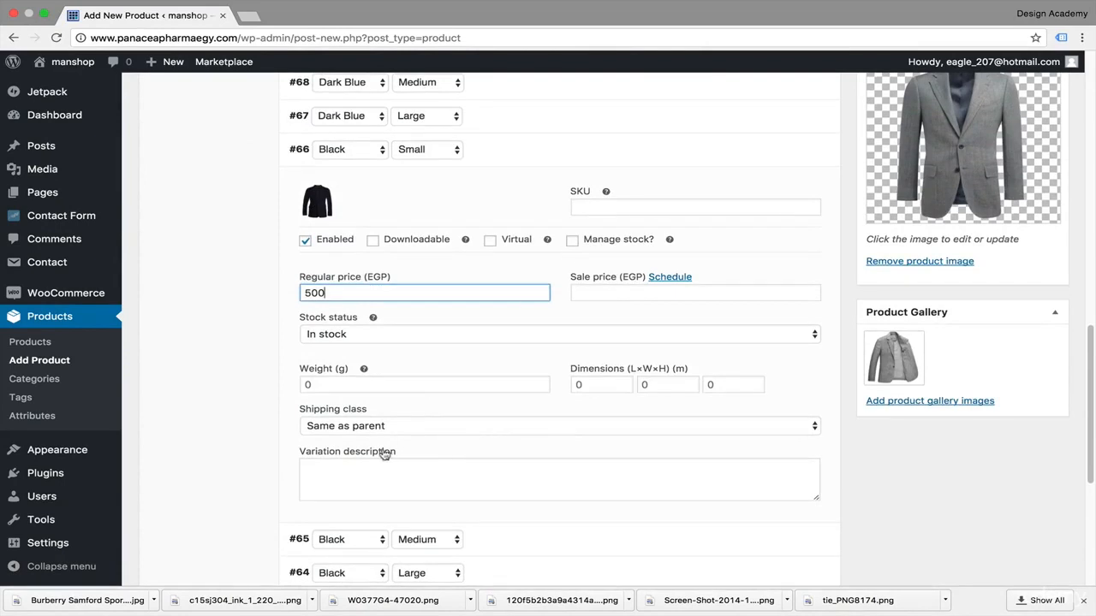
pyautogui.click(439, 384)
pyautogui.write('100')
pyautogui.press('Tab')
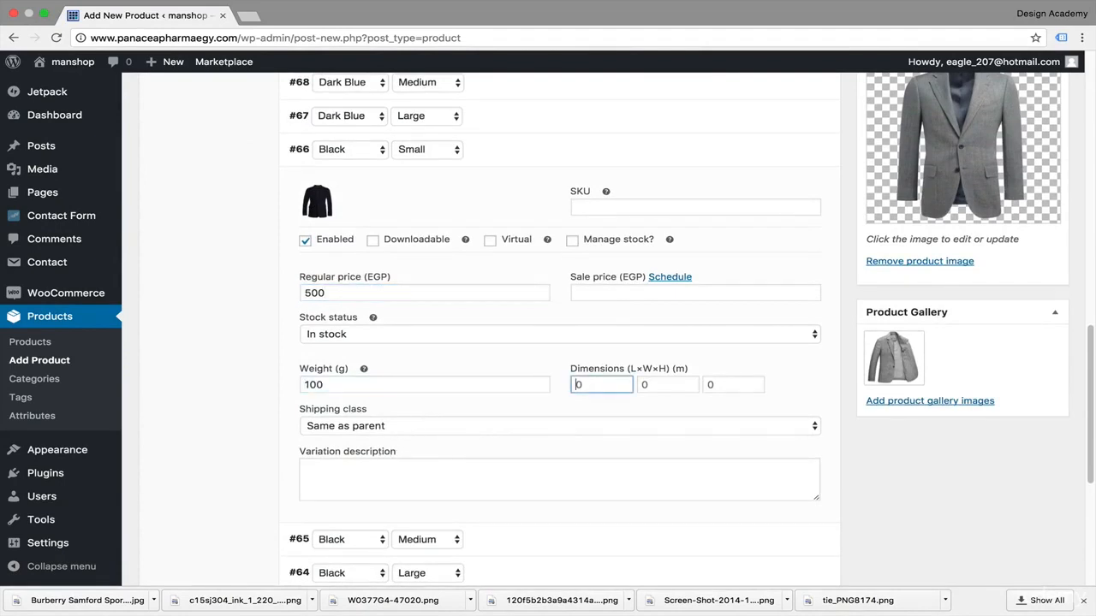
pyautogui.write('70')
pyautogui.press('Tab')
pyautogui.write('70')
pyautogui.press('Tab')
pyautogui.write('7')
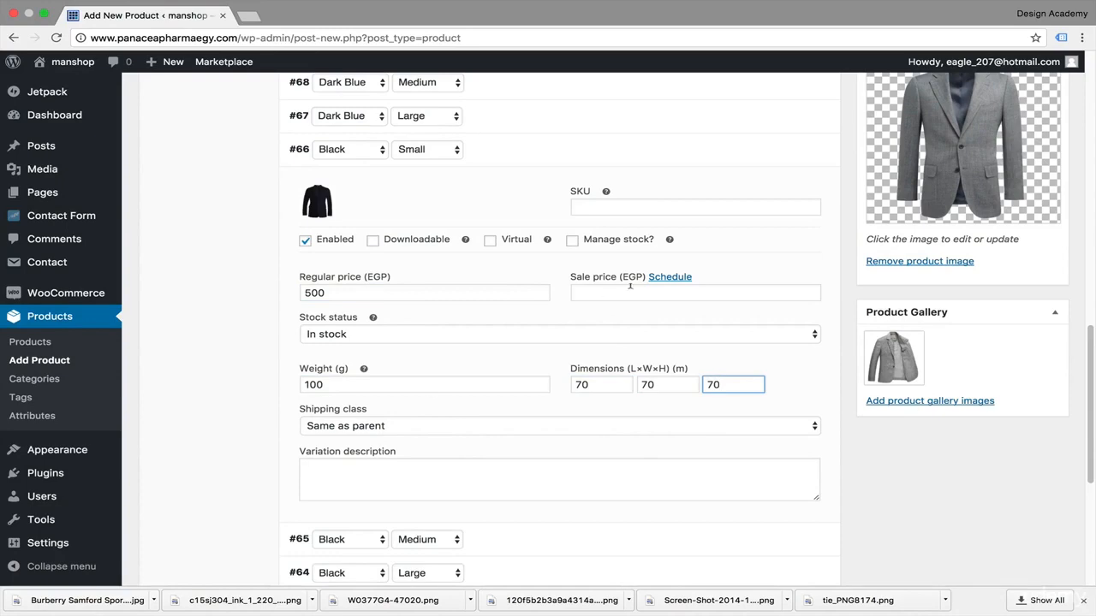
pyautogui.scroll(5, 630, 285)
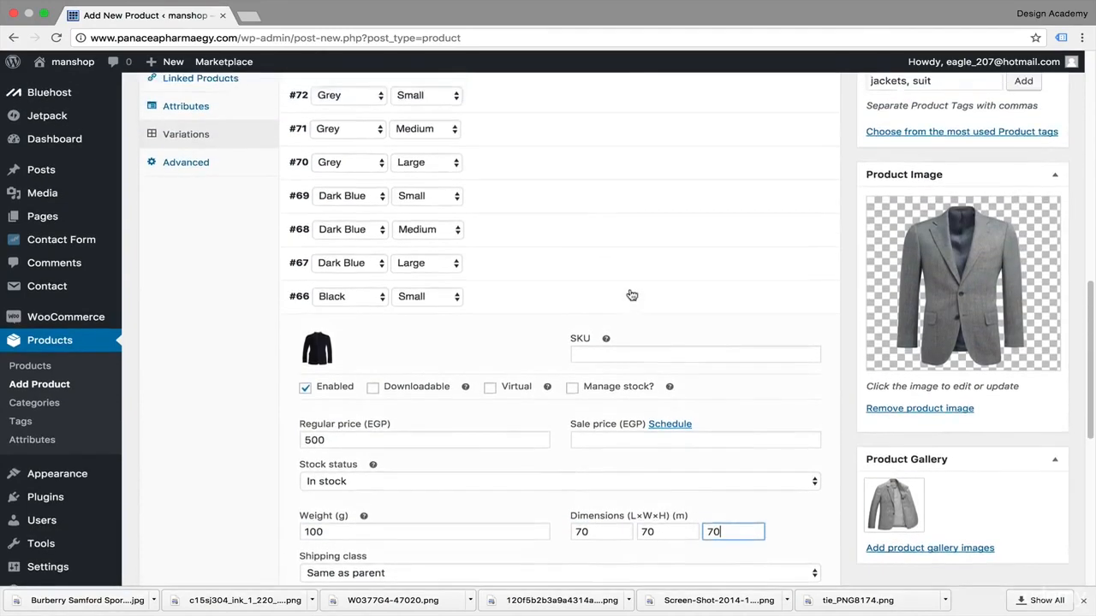
pyautogui.scroll(5, 630, 296)
pyautogui.click(809, 162)
# Step: Open the Black Medium variation, set its image to Burberry-Samford-Sport-Jacket.jpg and its regular price to 500 EGP
pyautogui.scroll(-3, 810, 164)
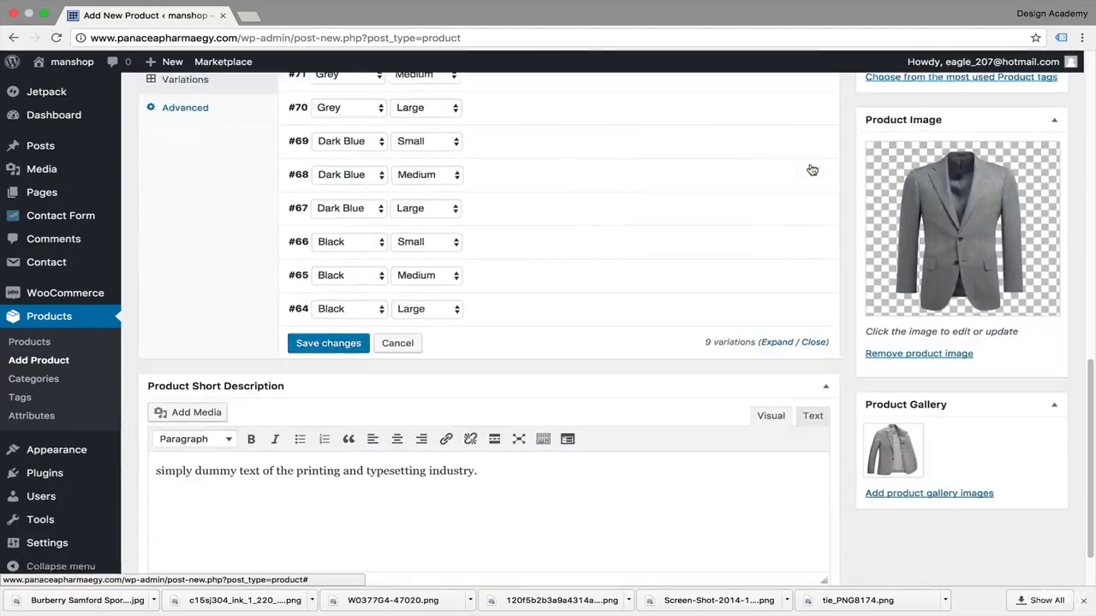
pyautogui.scroll(-2, 812, 170)
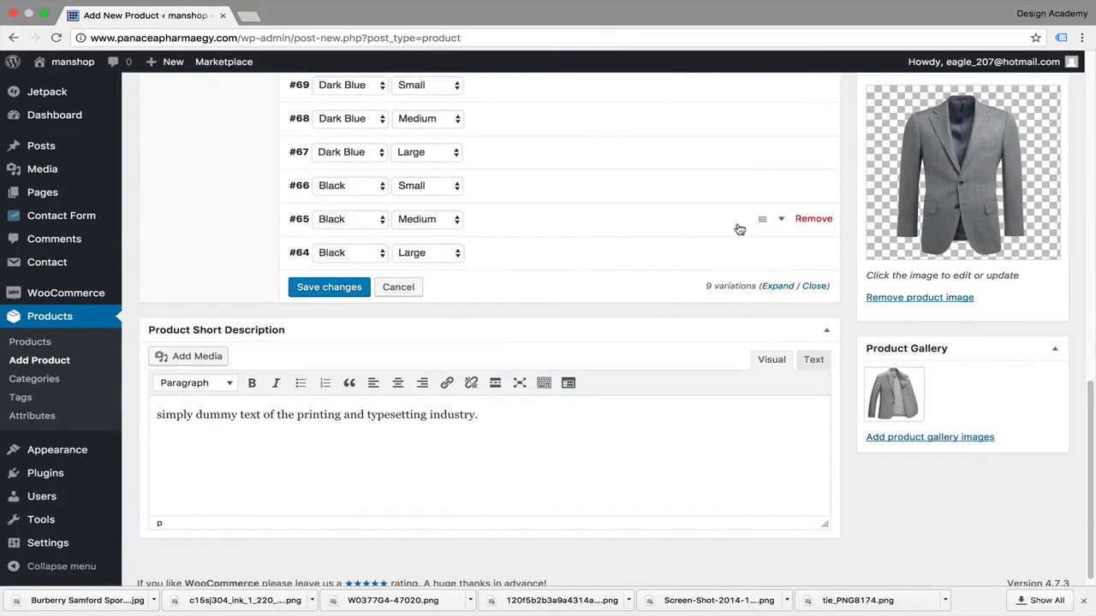
pyautogui.click(774, 224)
pyautogui.click(314, 276)
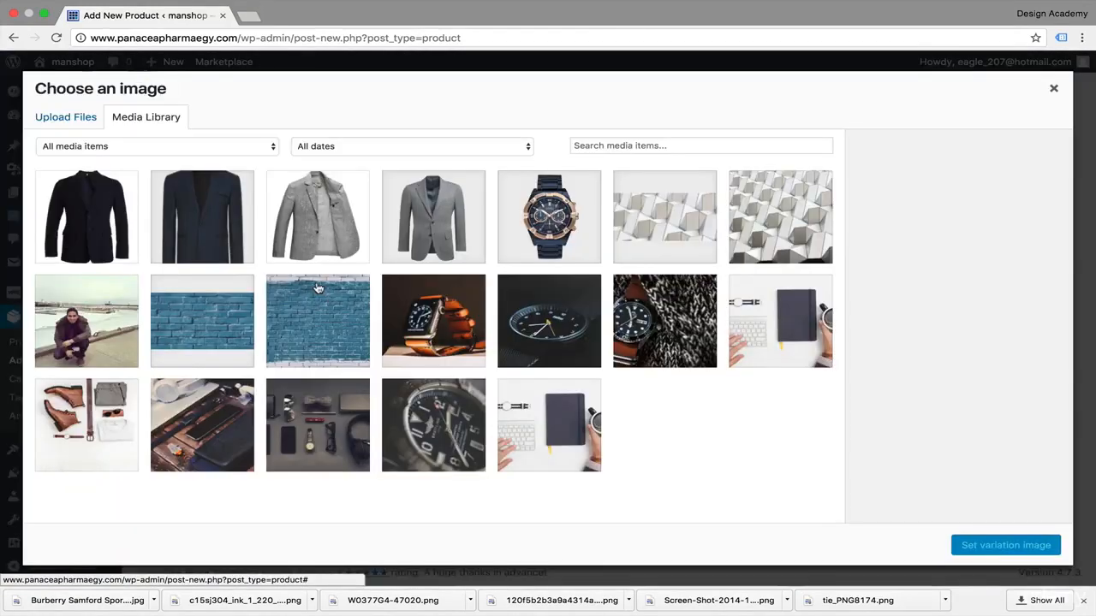
pyautogui.click(82, 250)
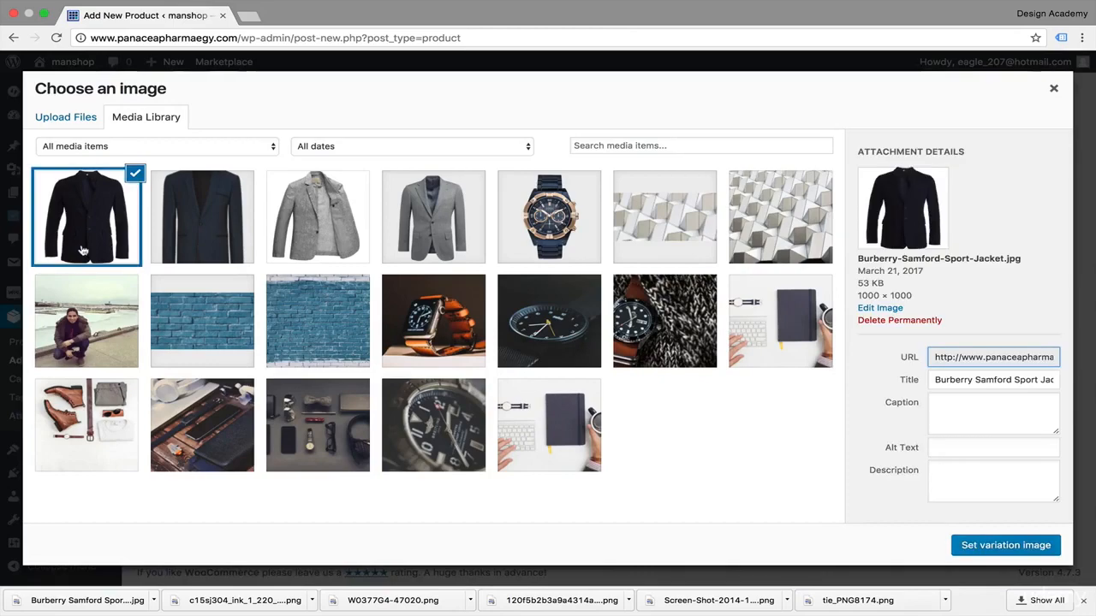
pyautogui.click(1002, 548)
pyautogui.scroll(-3, 645, 399)
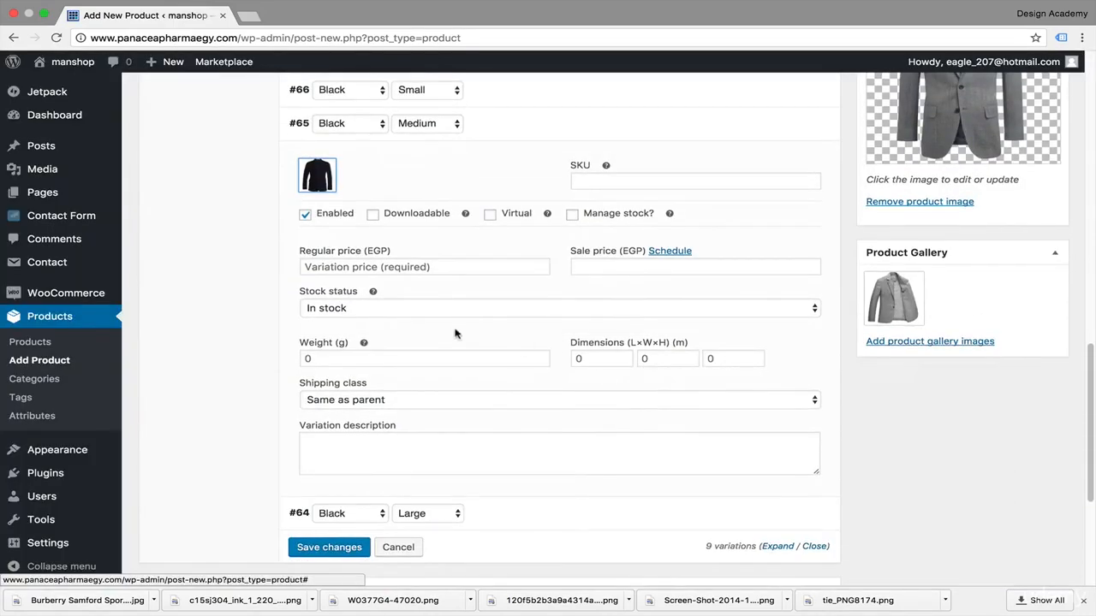
pyautogui.click(488, 265)
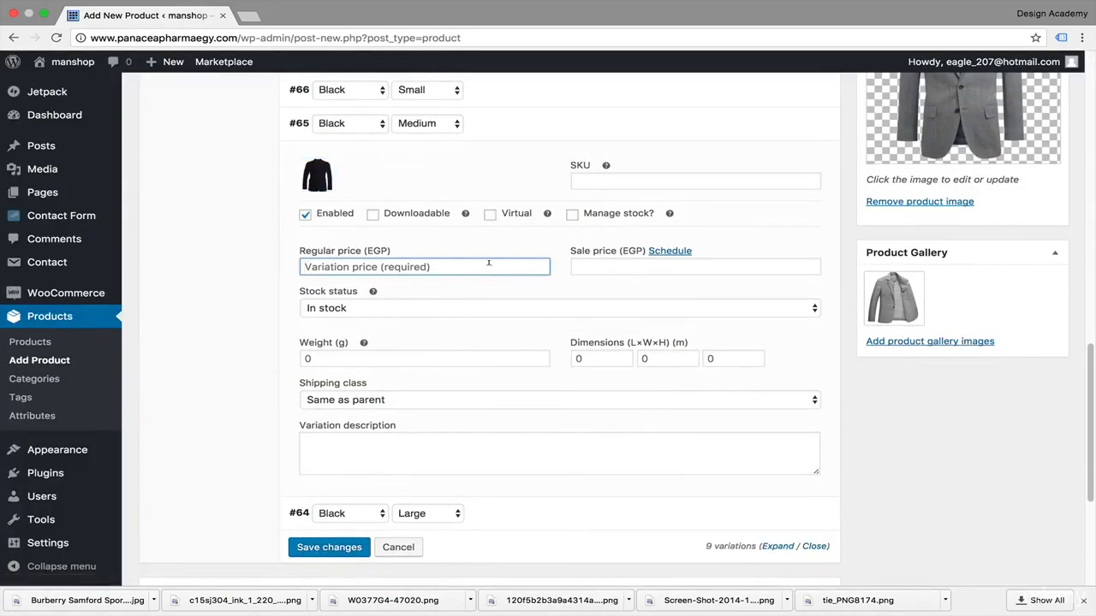
pyautogui.write('500')
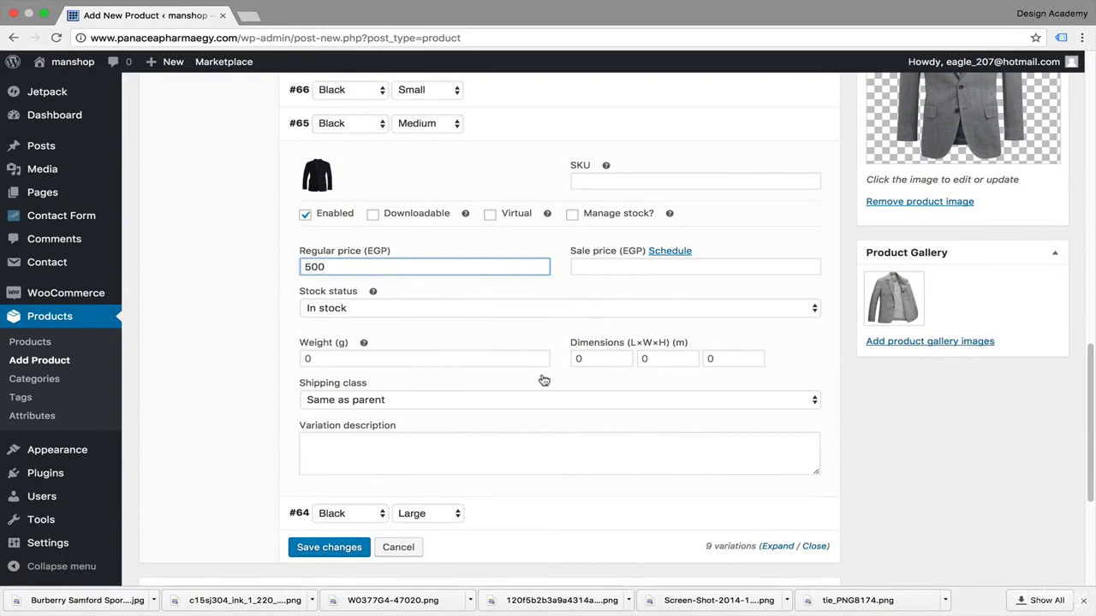
# Step: Set the Black Medium variation's weight to 100 g and its dimensions to 70 × 70 × 70 m
pyautogui.click(419, 357)
pyautogui.write('100')
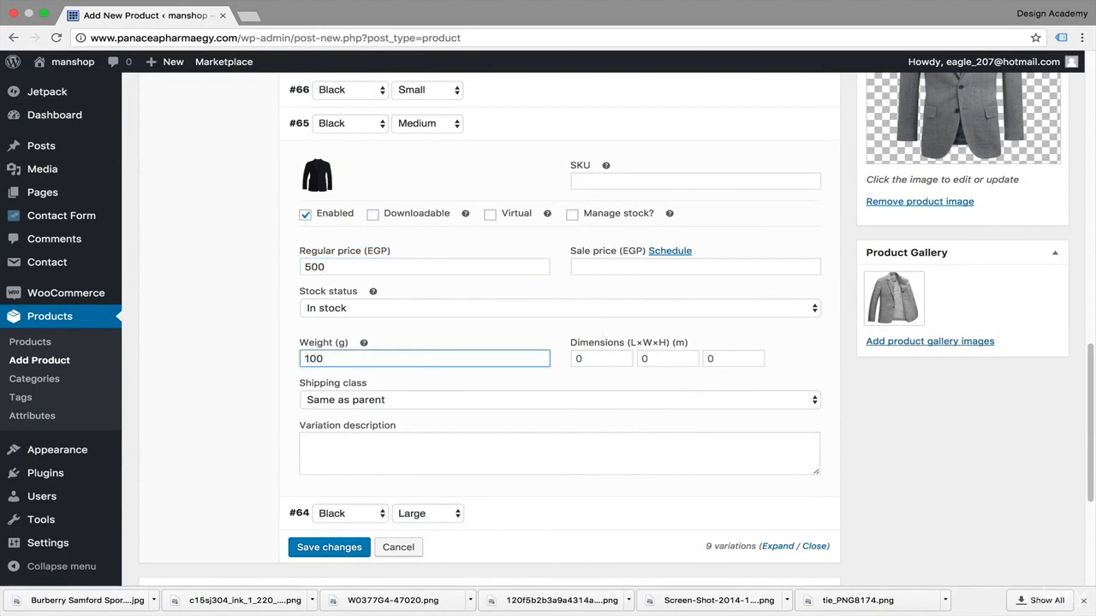
pyautogui.press('Tab')
pyautogui.write('70')
pyautogui.press('Tab')
pyautogui.write('70')
pyautogui.press('Tab')
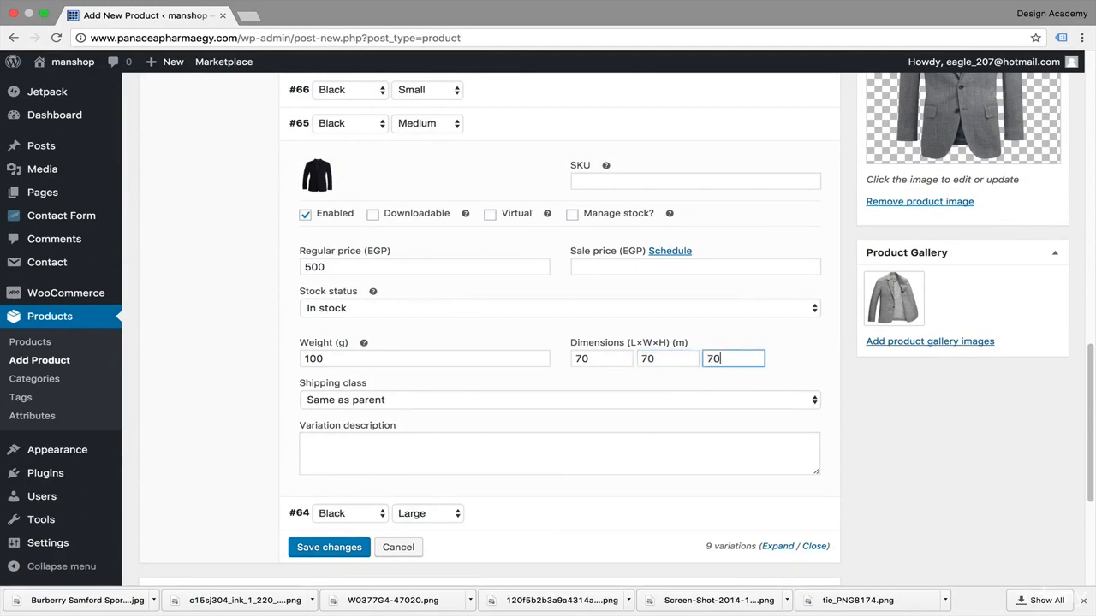
pyautogui.scroll(5, 480, 334)
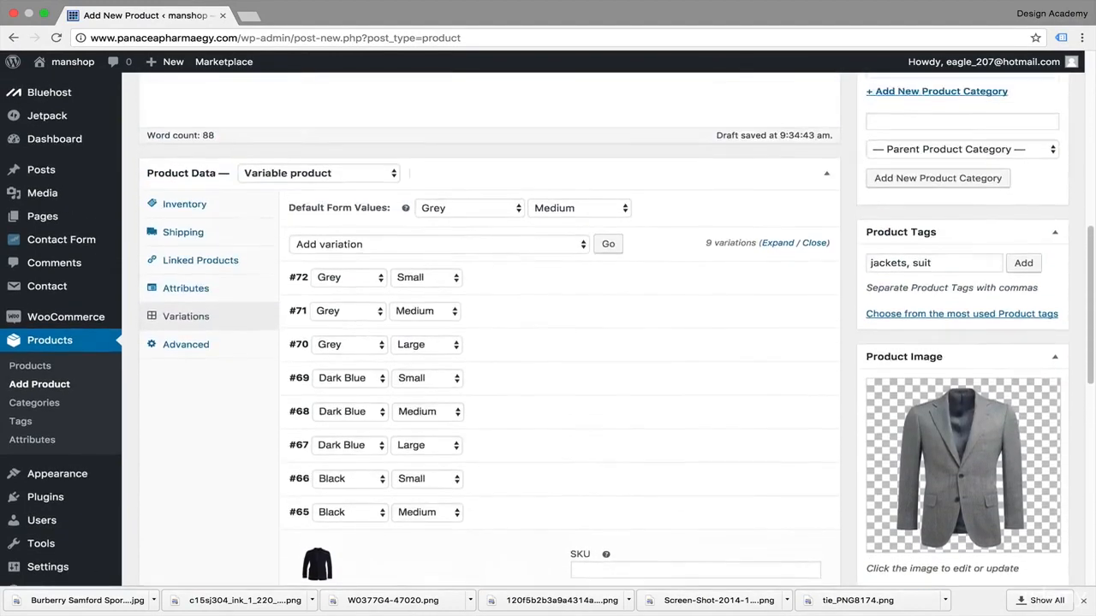
# Step: Open the Black Large variation and set its regular price to 500 EGP
pyautogui.click(814, 190)
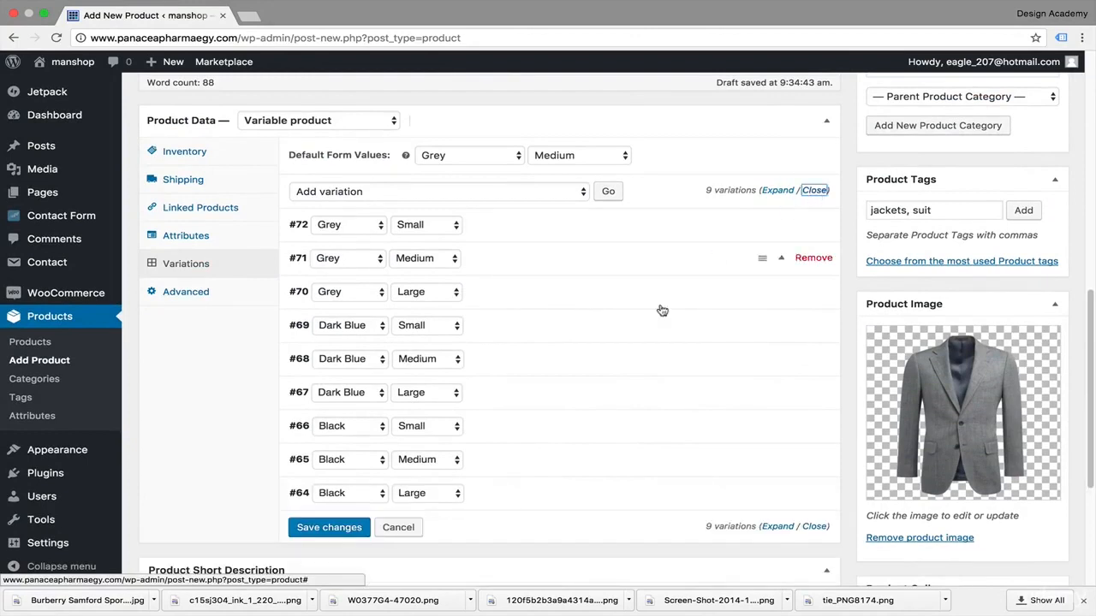
pyautogui.scroll(-2, 567, 436)
pyautogui.scroll(-1, 567, 437)
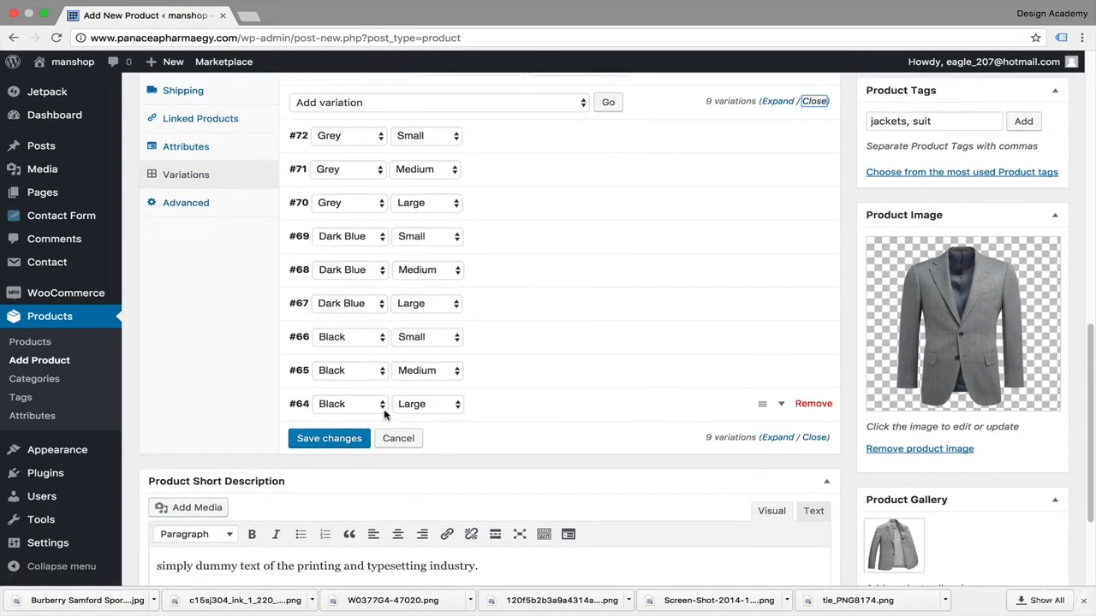
pyautogui.click(781, 404)
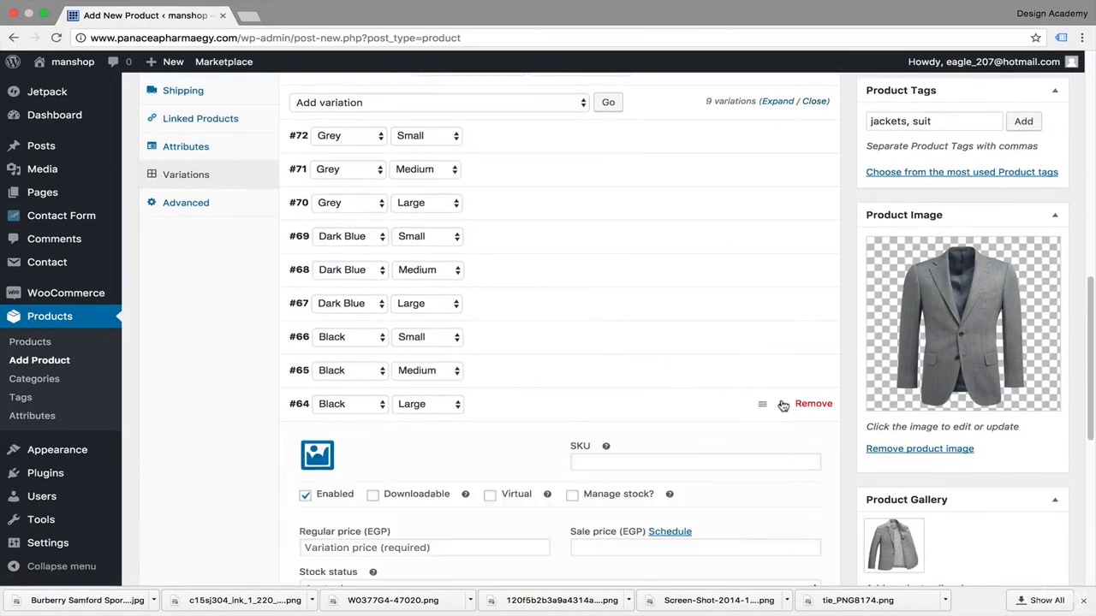
pyautogui.click(425, 548)
pyautogui.write('5')
pyautogui.scroll(-5, 424, 548)
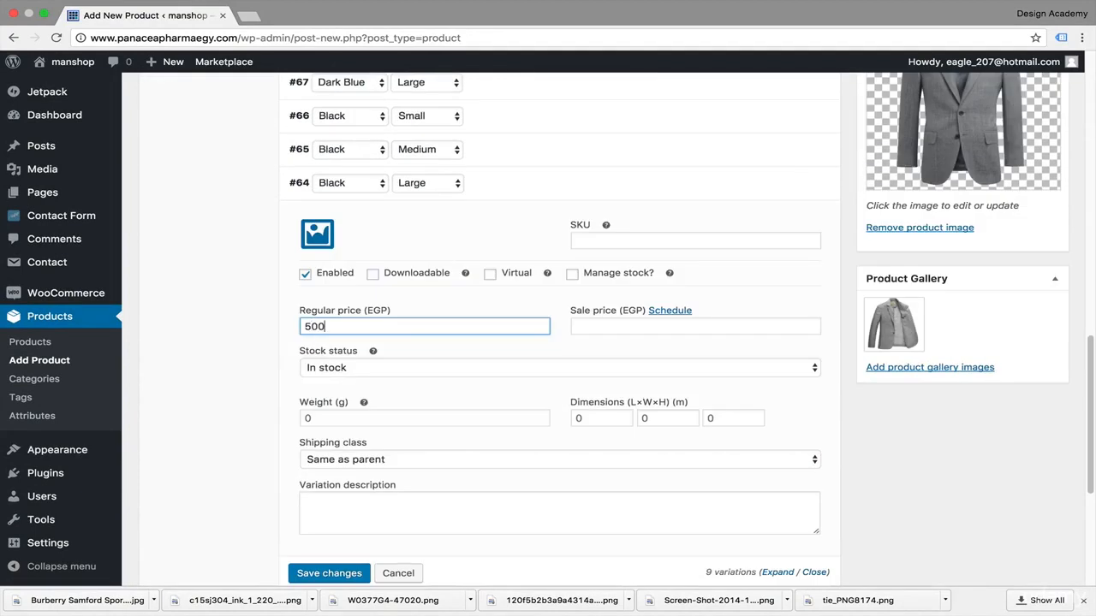
# Step: Set the Black Large variation's weight to 100 g and dimensions to 70 × 70 × 70 m, then collapse the variations
pyautogui.click(483, 419)
pyautogui.write('100')
pyautogui.press('Tab')
pyautogui.write('70')
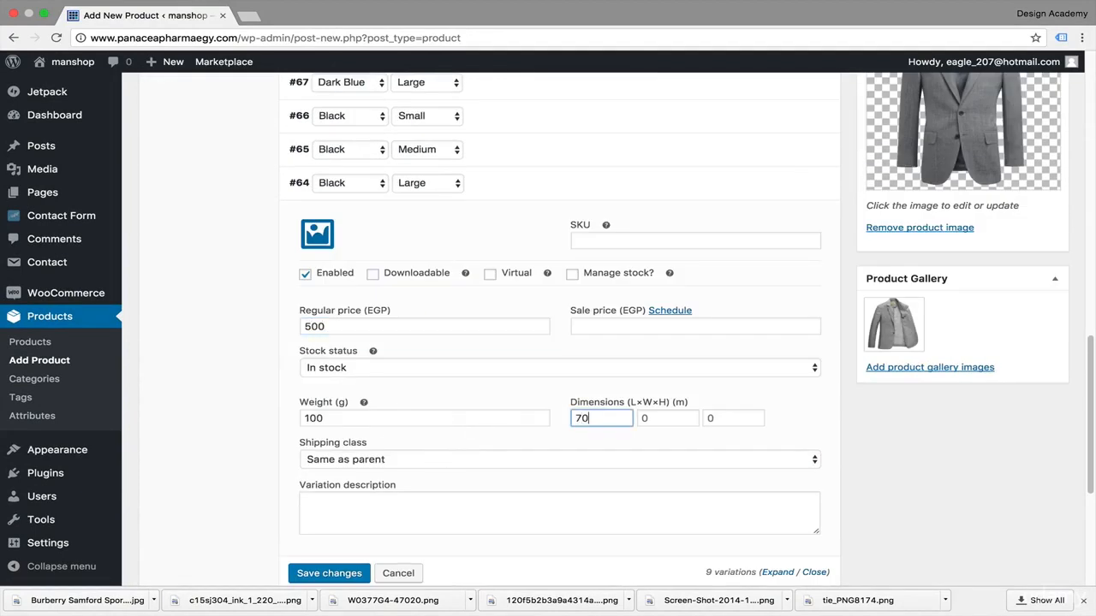
pyautogui.press('Tab')
pyautogui.write('70')
pyautogui.press('Tab')
pyautogui.write('7')
pyautogui.scroll(8, 776, 296)
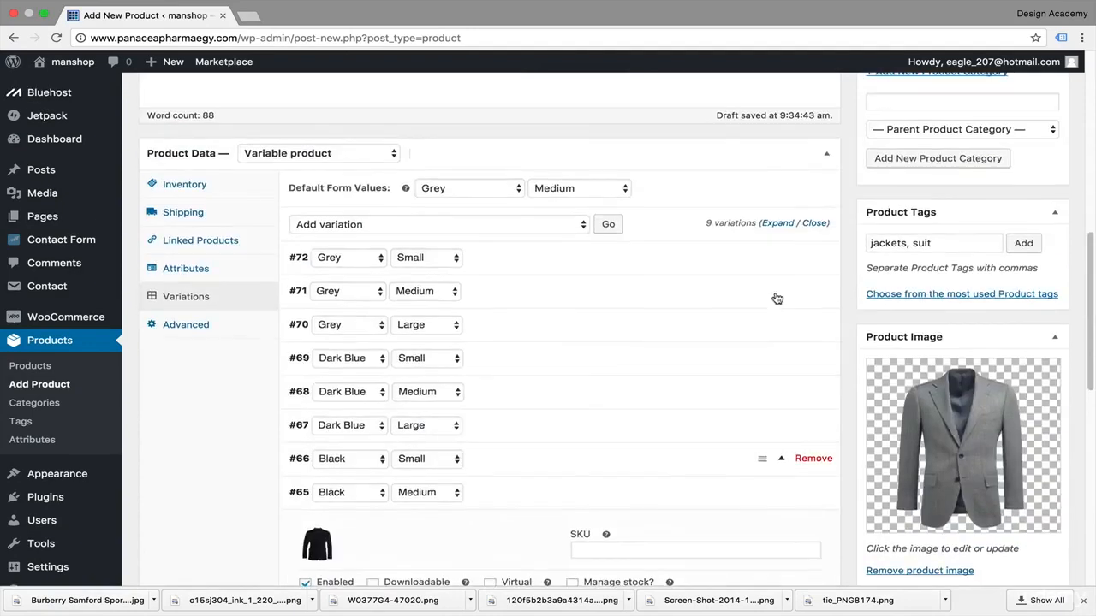
pyautogui.click(812, 227)
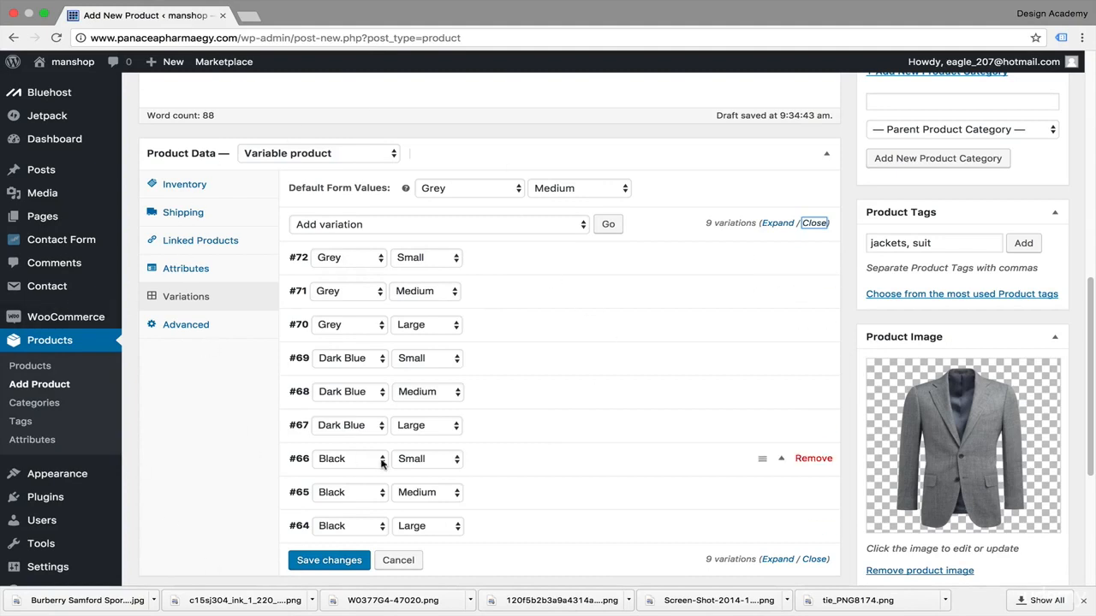
# Step: Save the variation changes
pyautogui.scroll(-3, 642, 428)
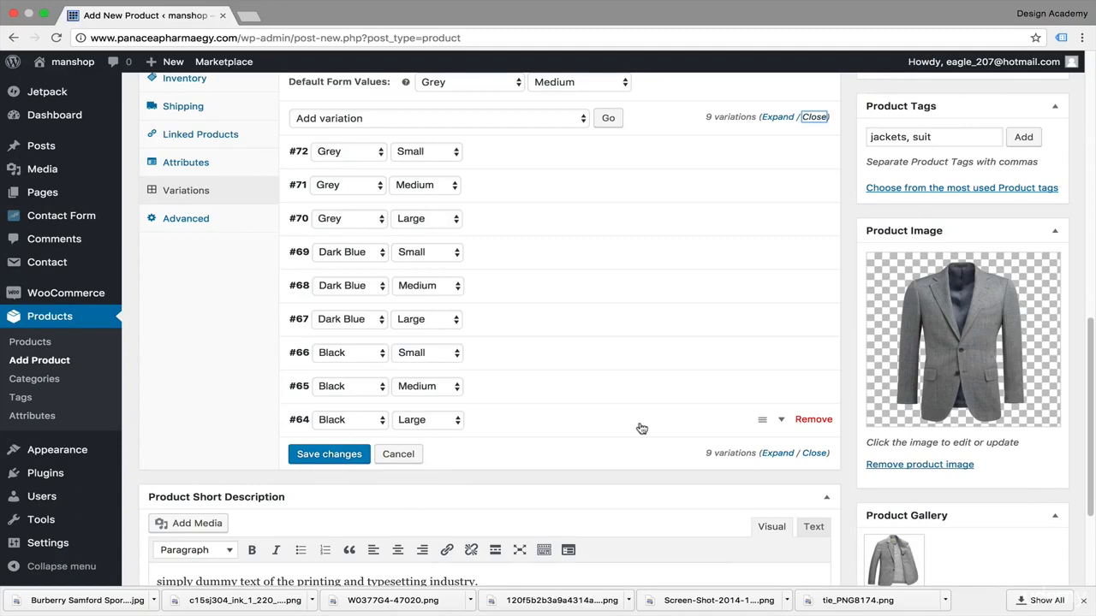
pyautogui.scroll(2, 641, 428)
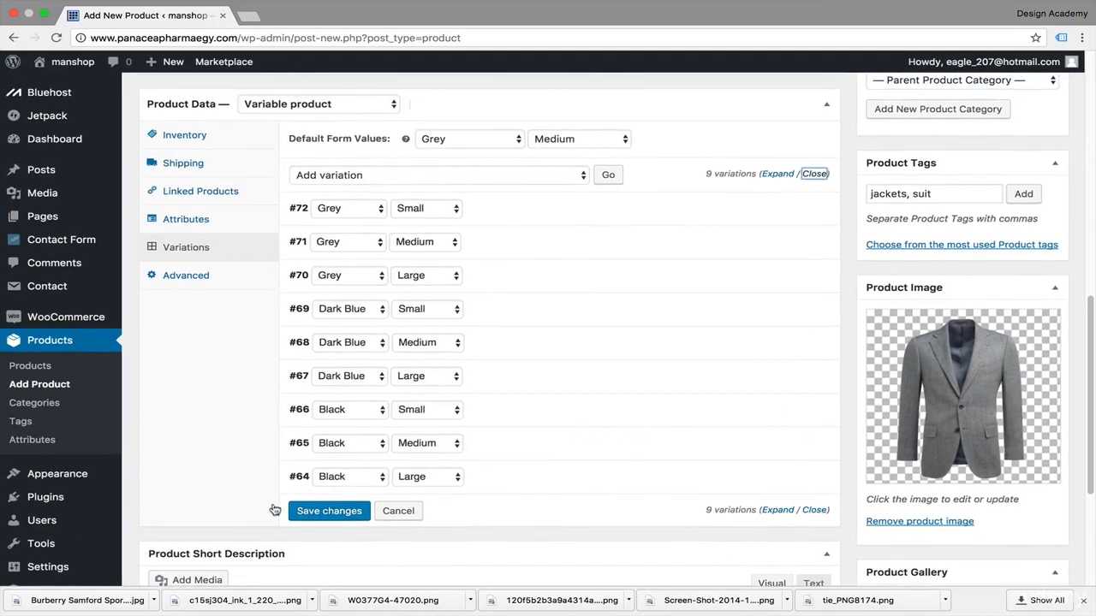
pyautogui.click(317, 510)
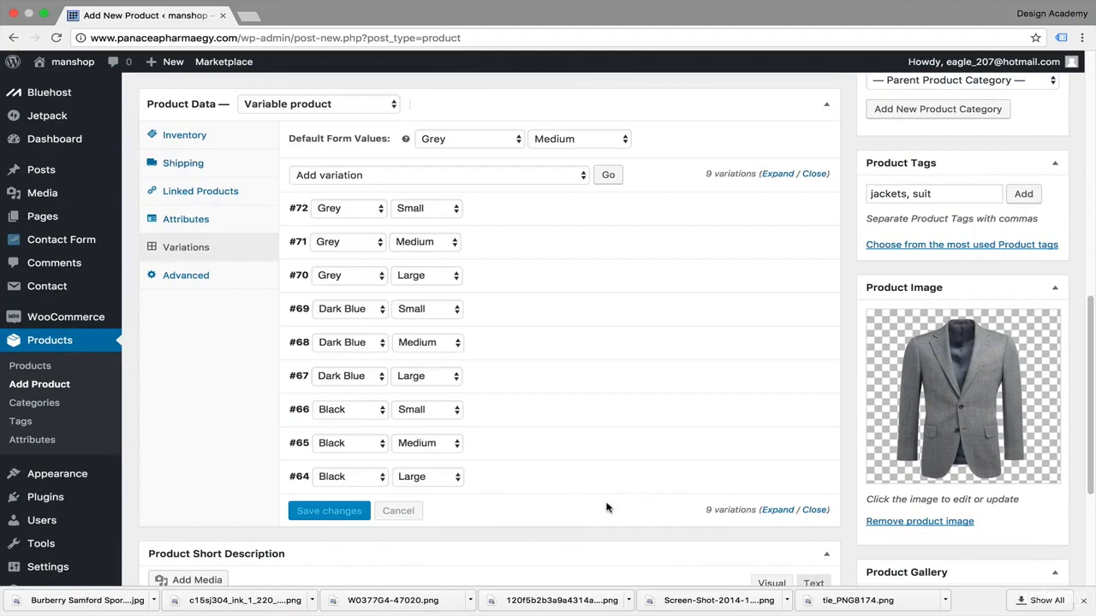
# Step: Publish the product and open its live product page
pyautogui.scroll(3, 606, 507)
pyautogui.scroll(-5, 606, 508)
pyautogui.scroll(4, 606, 508)
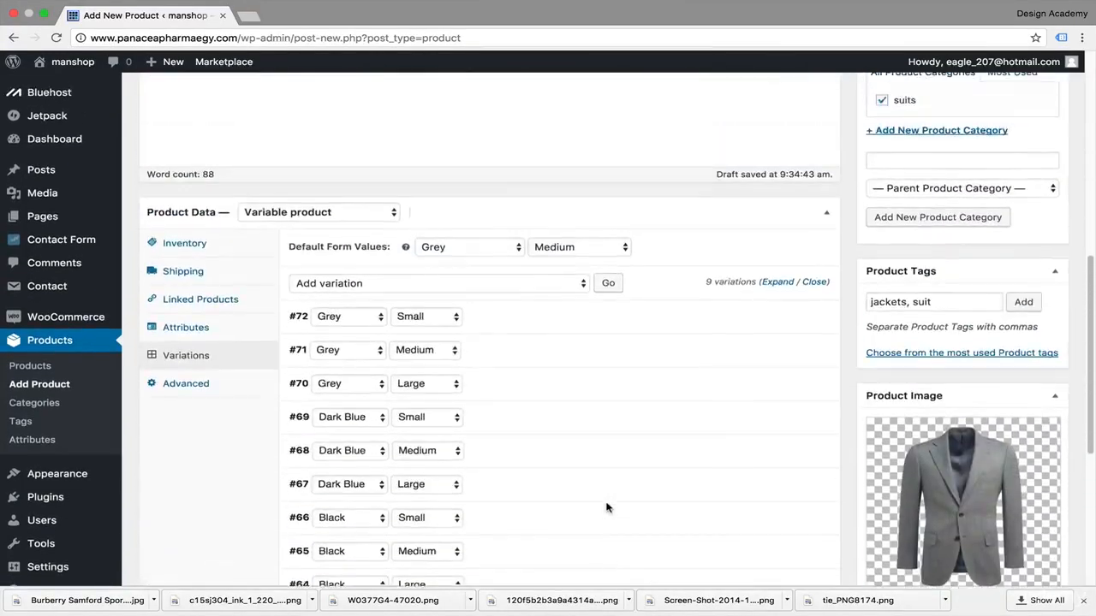
pyautogui.scroll(4, 606, 508)
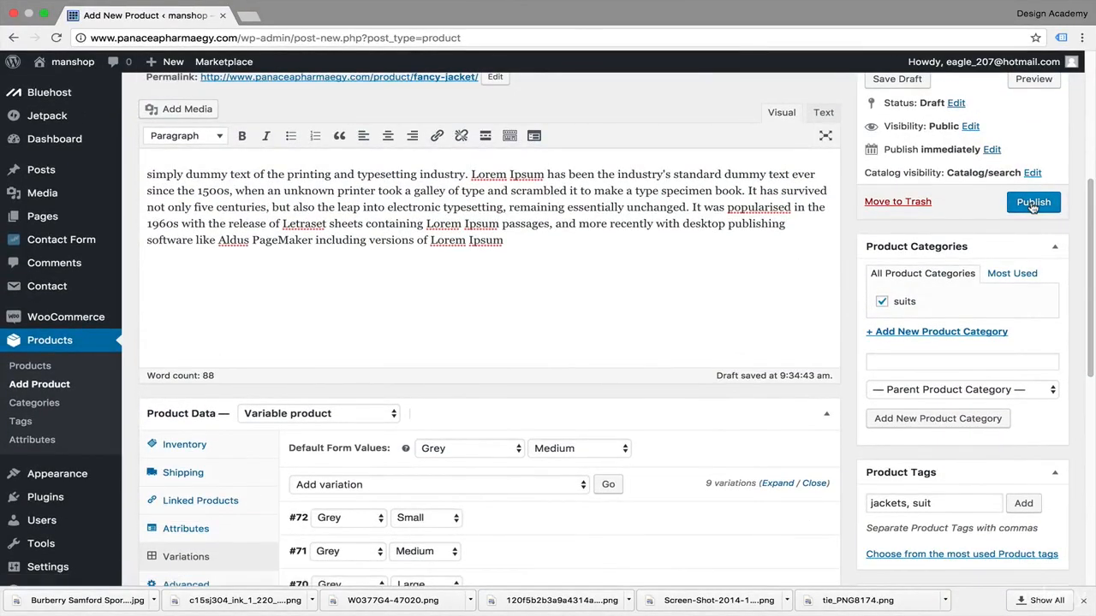
pyautogui.click(1033, 203)
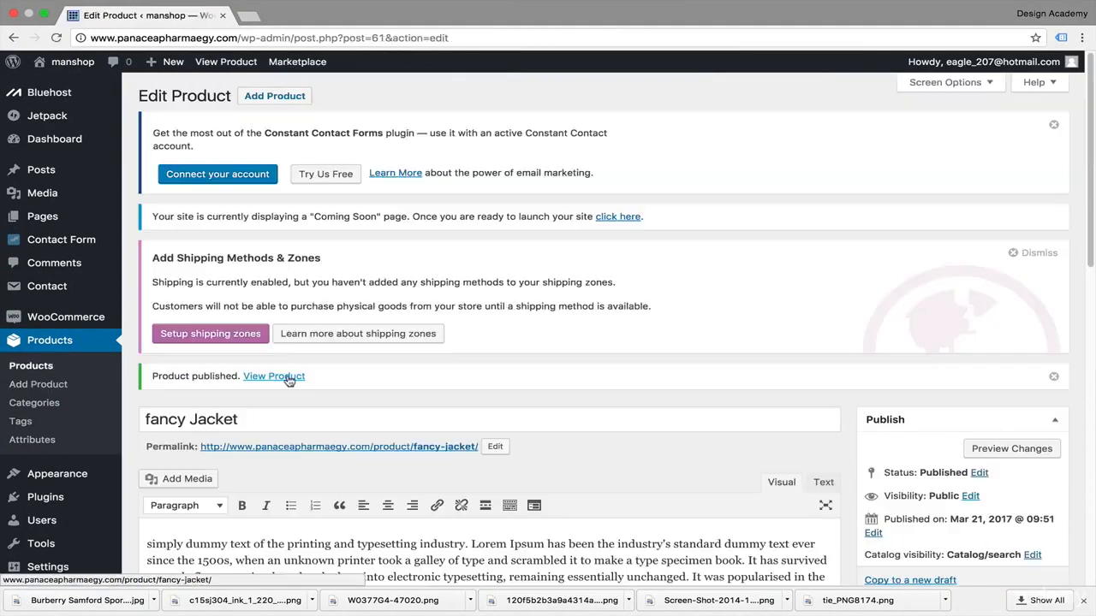
pyautogui.click(274, 377)
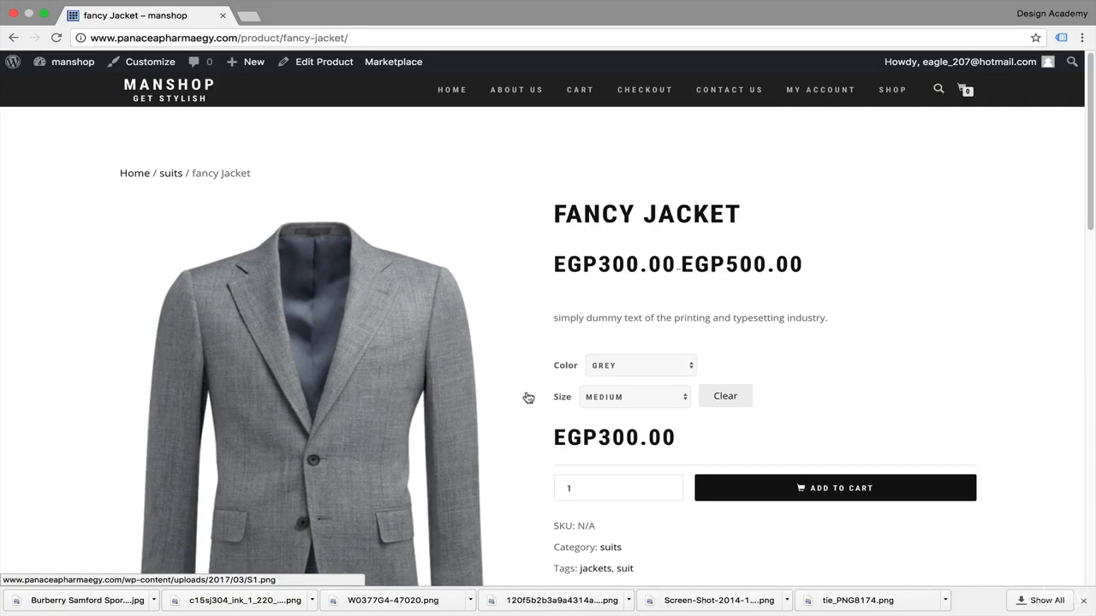
# Step: On the product page, choose the Dark Blue color and Small size options
pyautogui.scroll(-3, 503, 339)
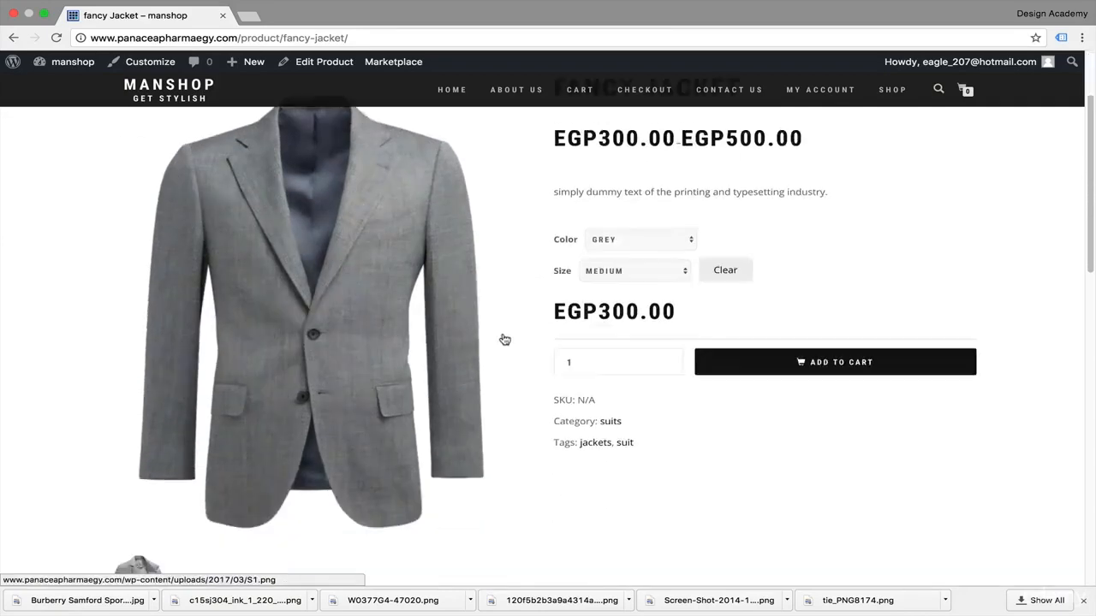
pyautogui.scroll(-2, 504, 340)
pyautogui.scroll(5, 504, 342)
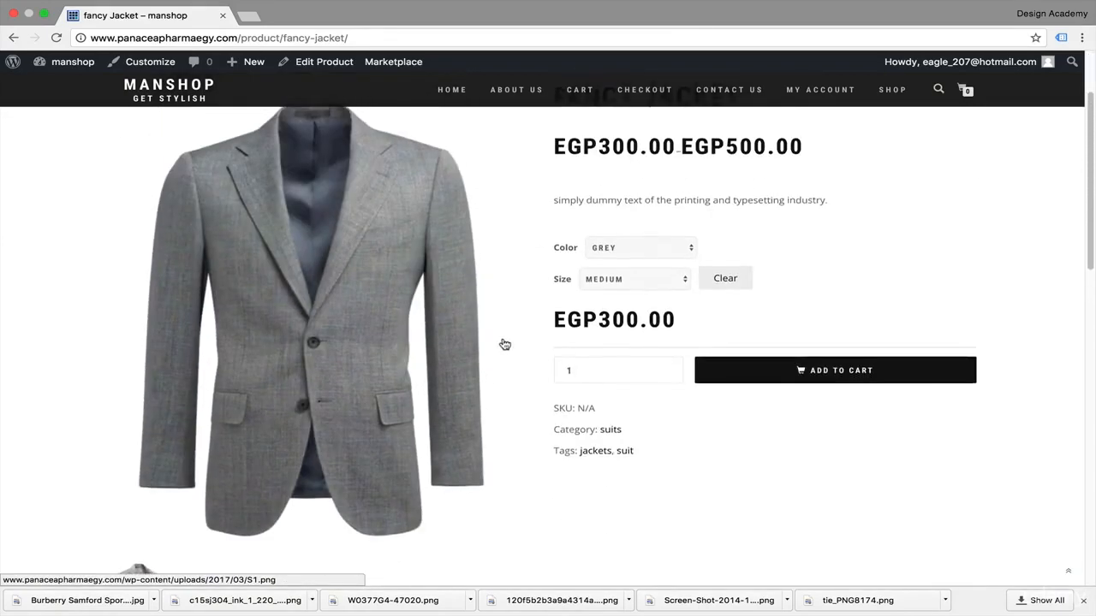
pyautogui.scroll(3, 504, 343)
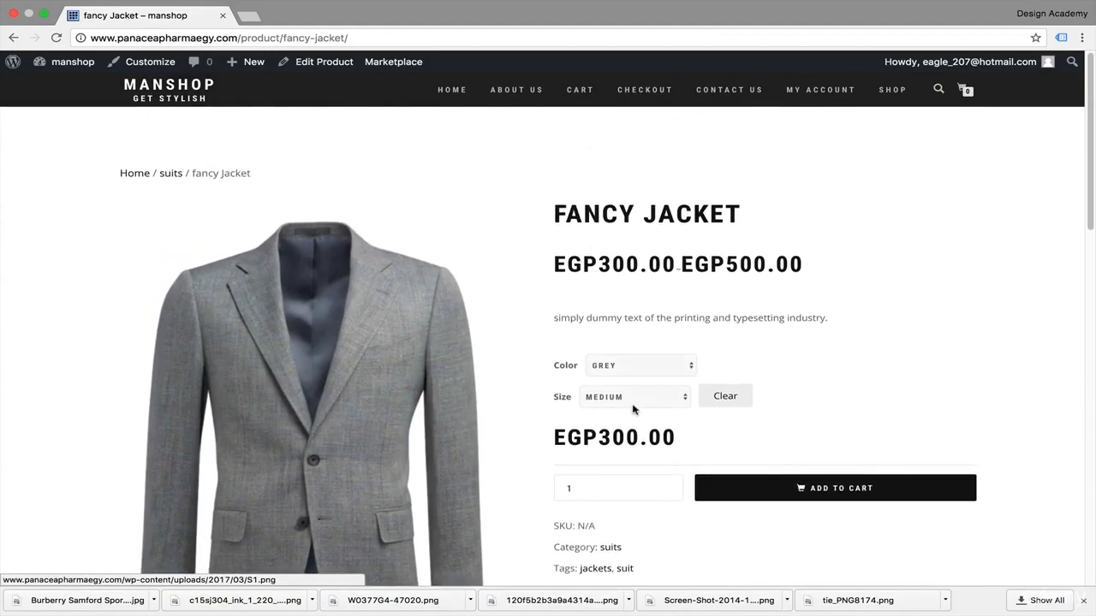
pyautogui.click(688, 374)
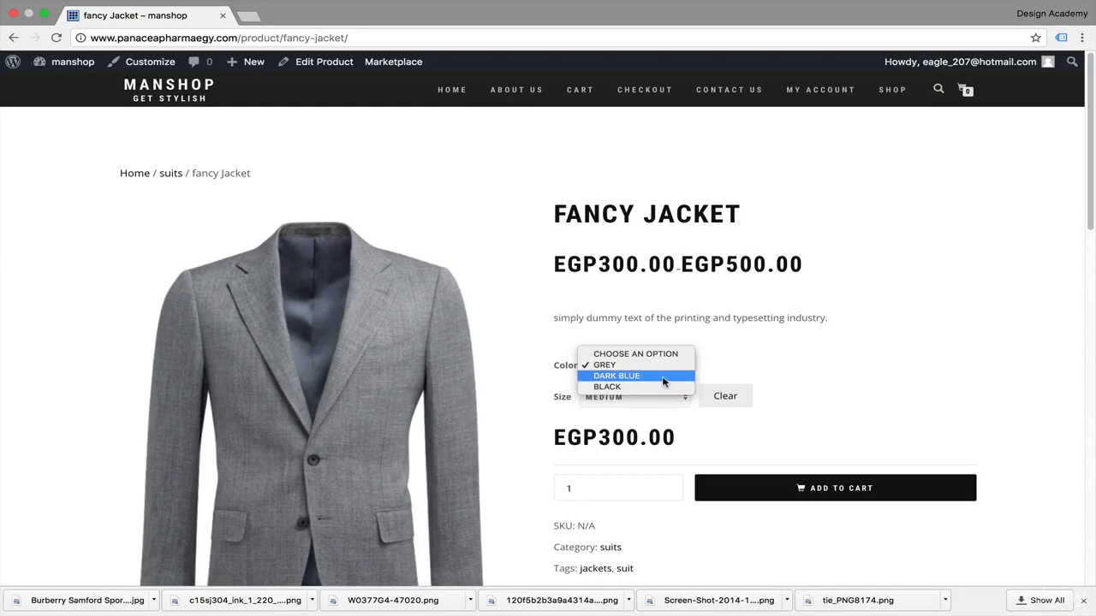
pyautogui.click(663, 382)
pyautogui.click(685, 399)
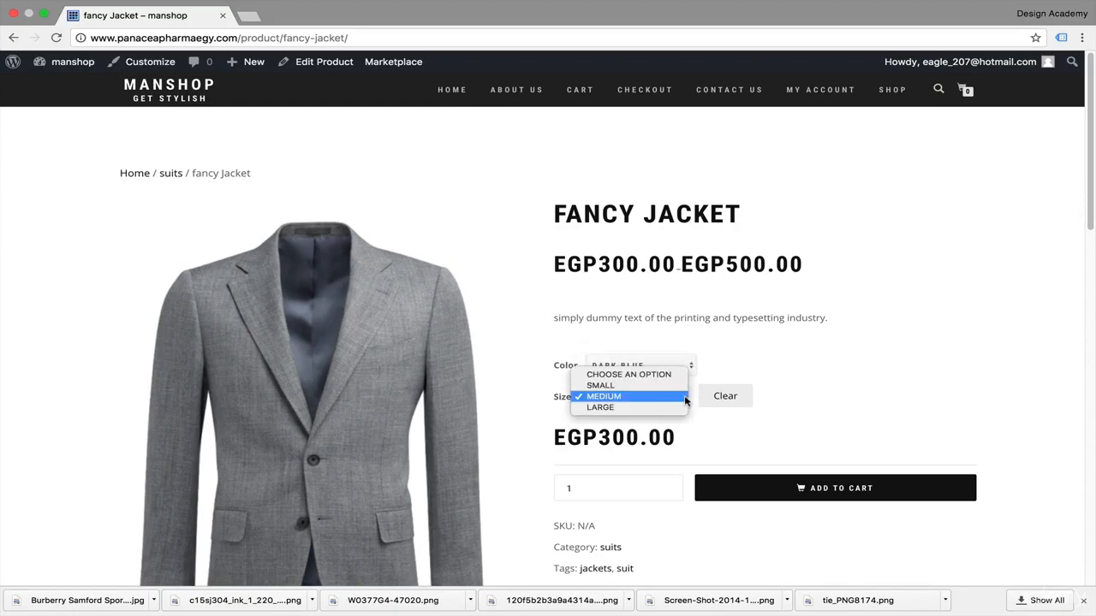
pyautogui.click(682, 386)
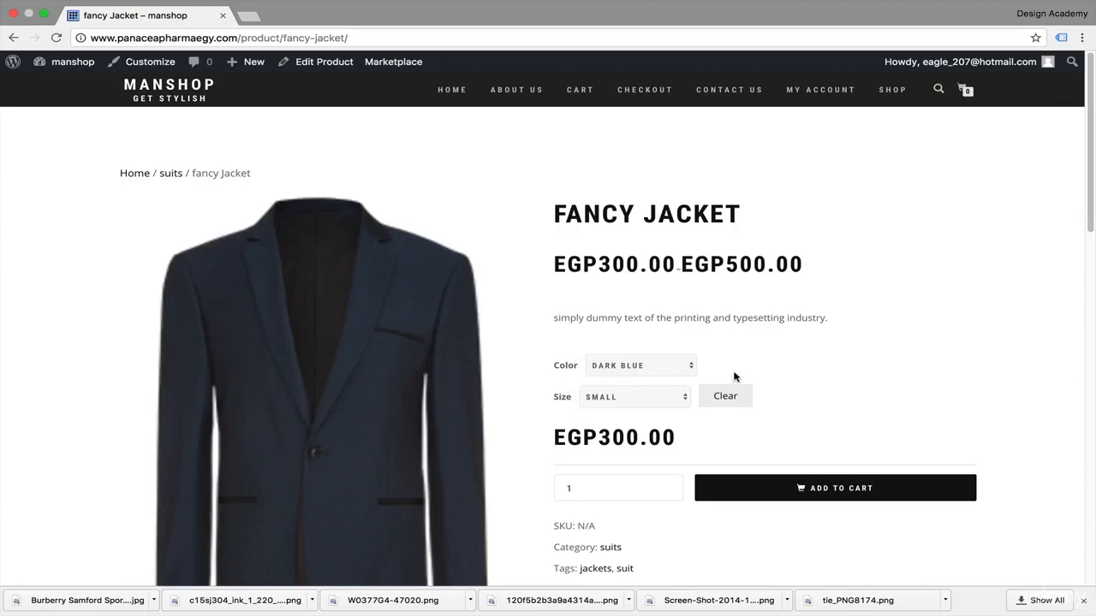
# Step: Keep Dark Blue as the color and switch the size option to Large
pyautogui.scroll(-5, 802, 366)
pyautogui.scroll(5, 802, 367)
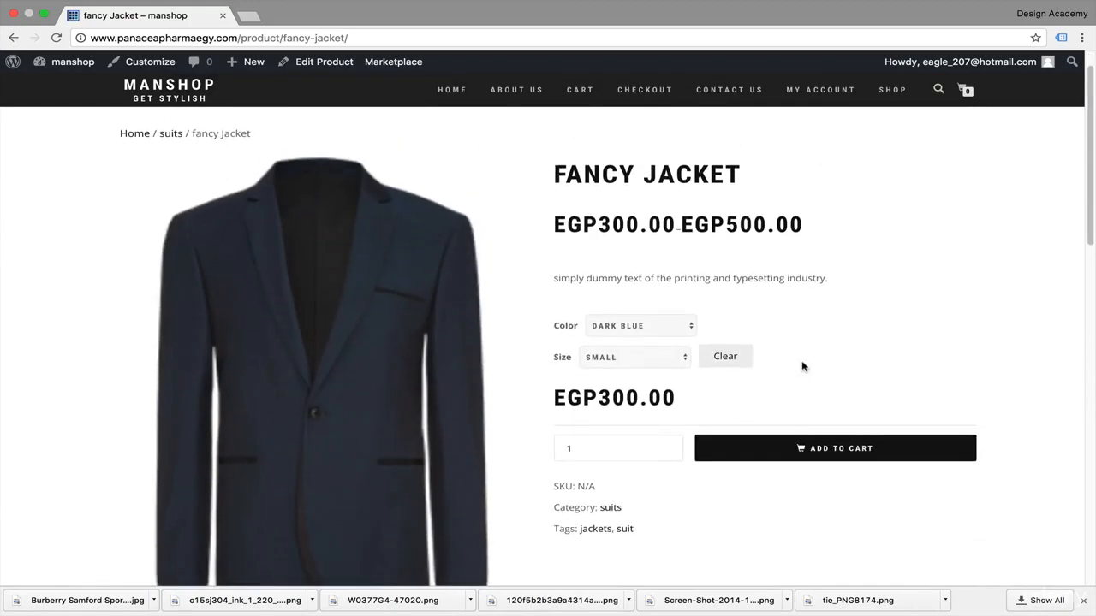
pyautogui.click(690, 328)
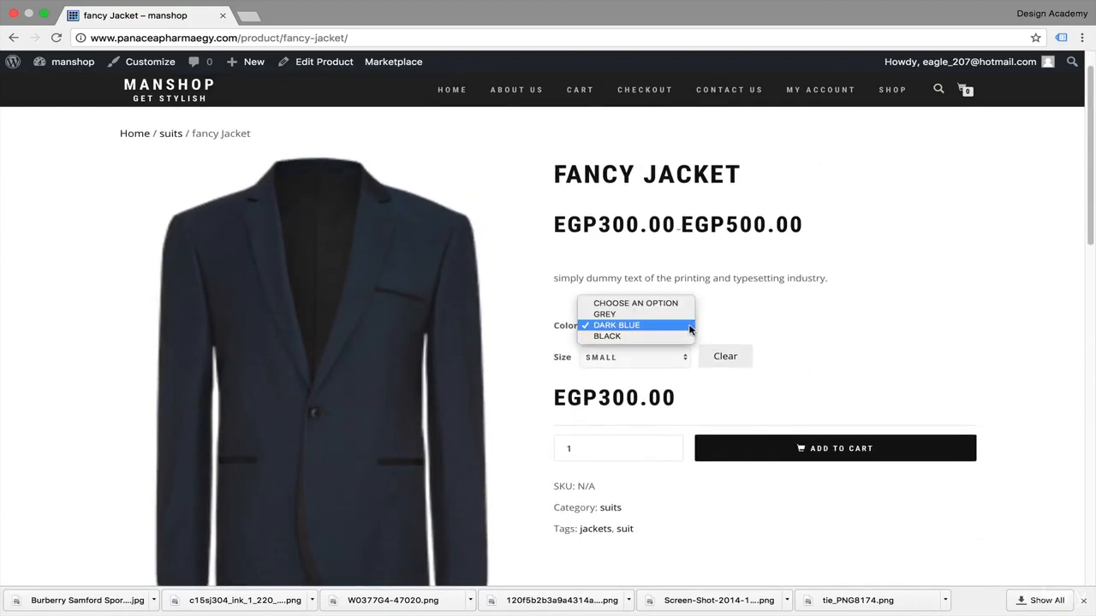
pyautogui.click(681, 325)
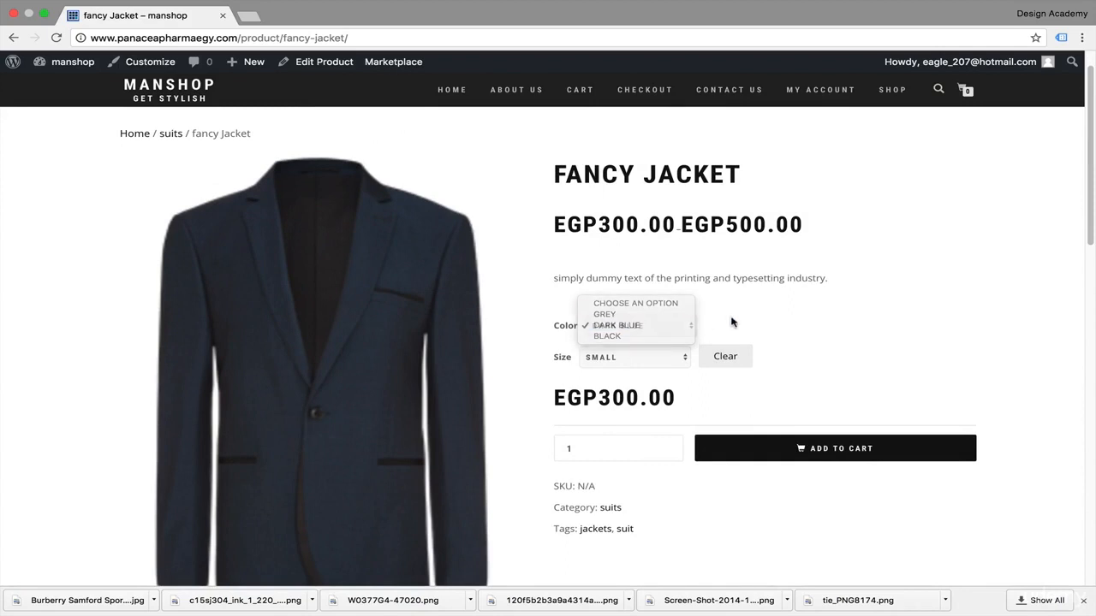
pyautogui.click(684, 360)
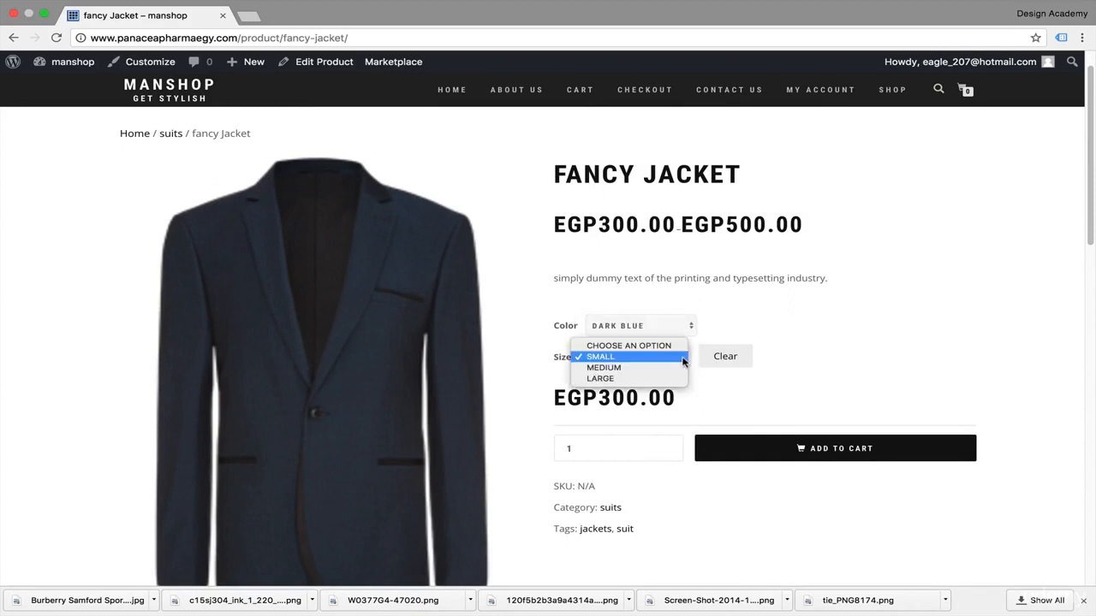
pyautogui.click(657, 380)
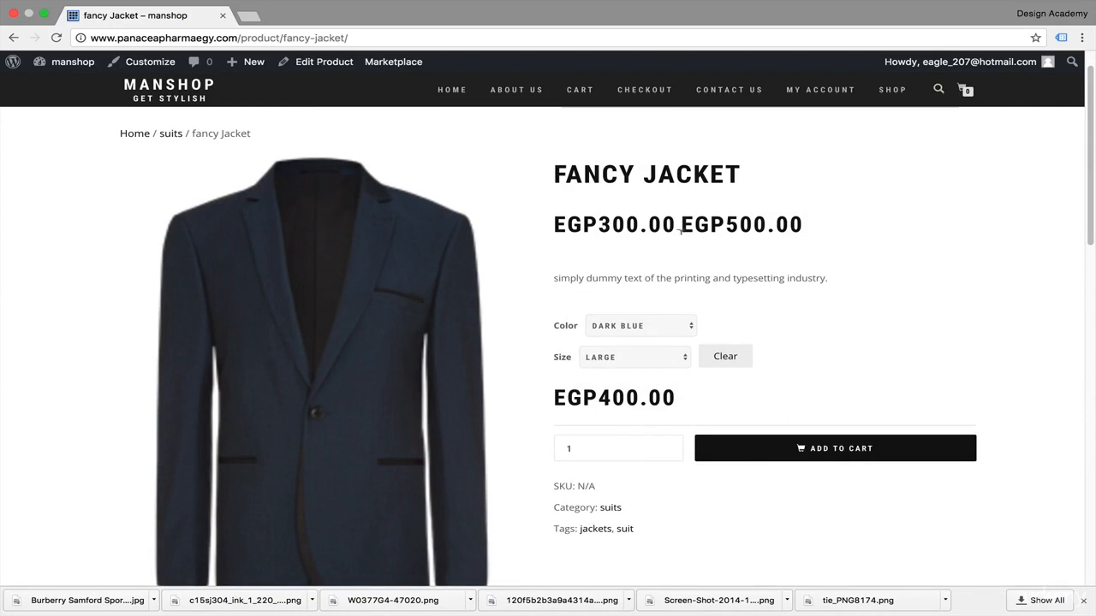
# Step: Scroll through the product page to examine the details and the products listed below it
pyautogui.scroll(-2, 836, 271)
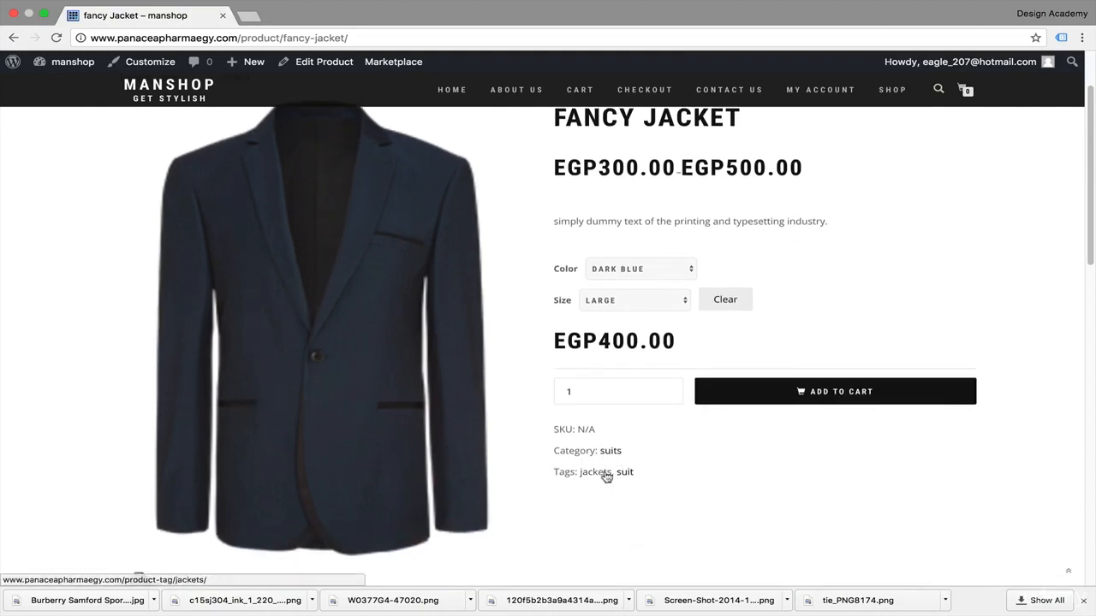
pyautogui.scroll(-15, 625, 538)
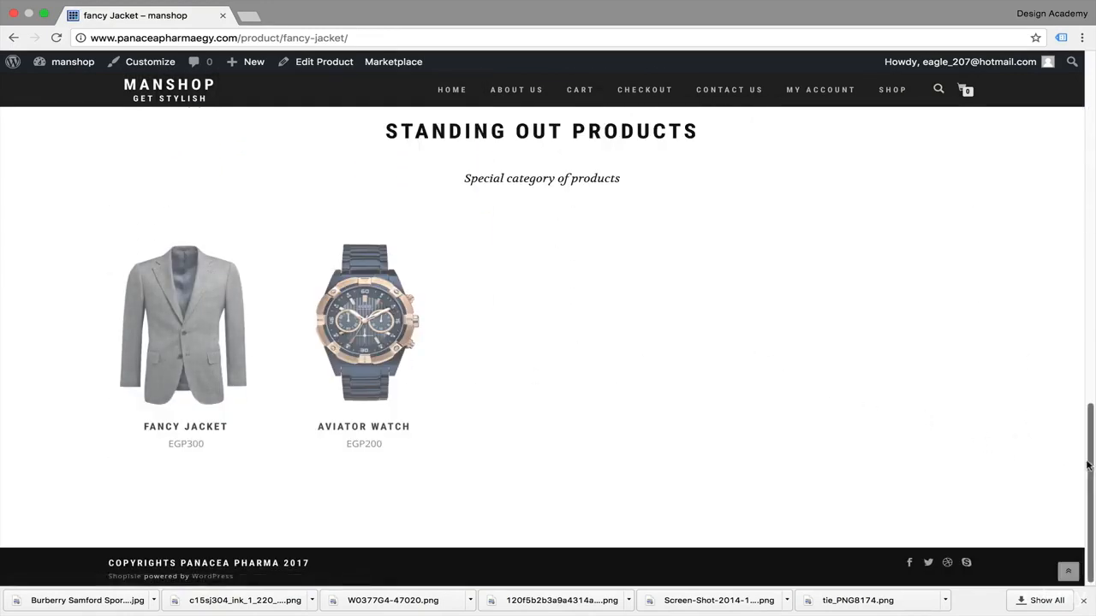
pyautogui.moveTo(1087, 466); pyautogui.dragTo(1094, 312)
pyautogui.scroll(10, 1092, 256)
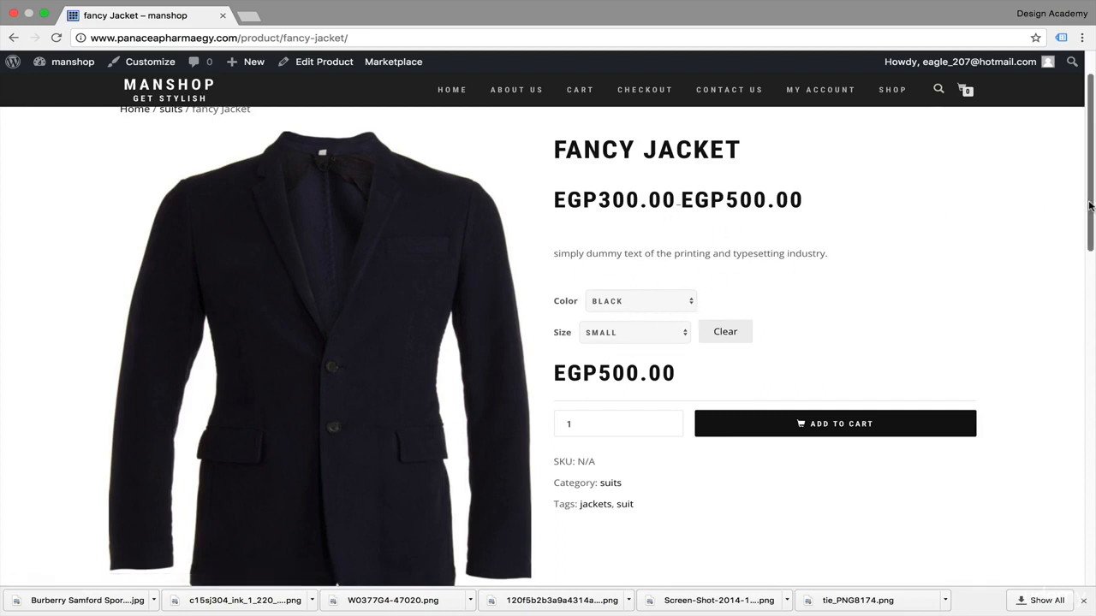
pyautogui.scroll(2, 857, 305)
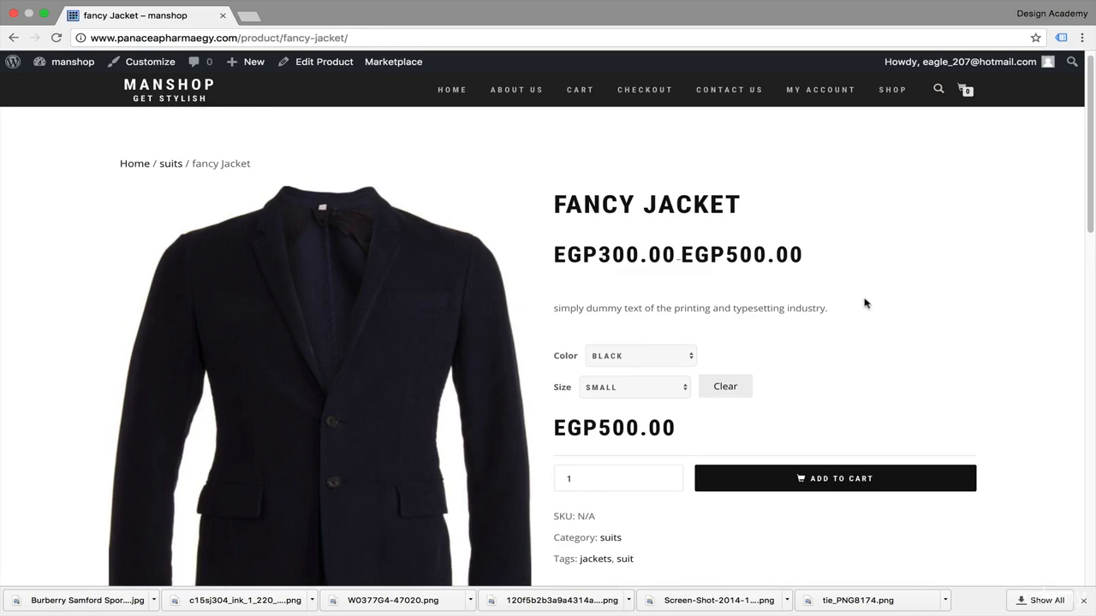